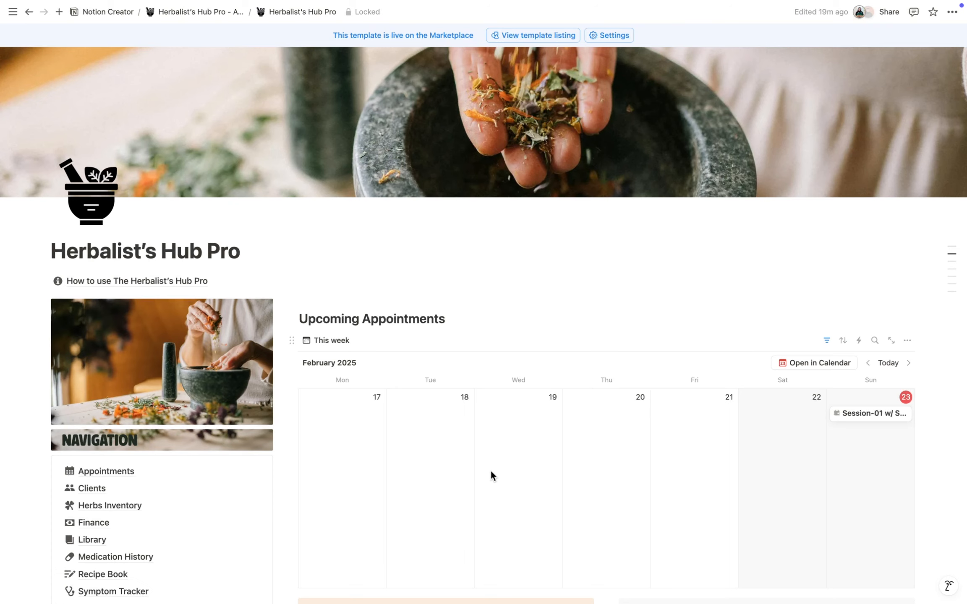
# Step: Look over the dashboard, read through the How to use The Herbalist's Hub Pro guide, and return to the dashboard
pyautogui.scroll(-5, 490, 470)
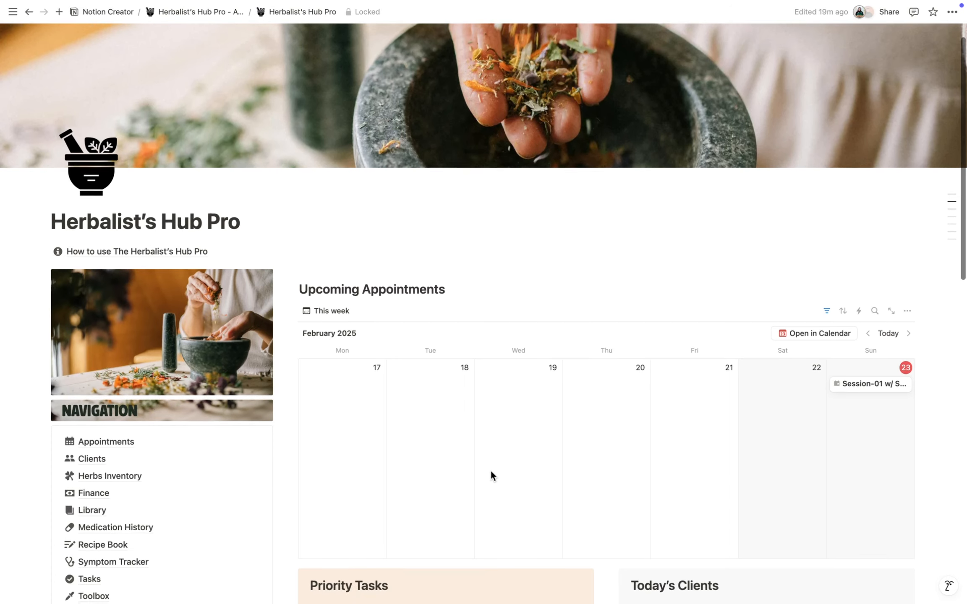
pyautogui.scroll(-12, 491, 470)
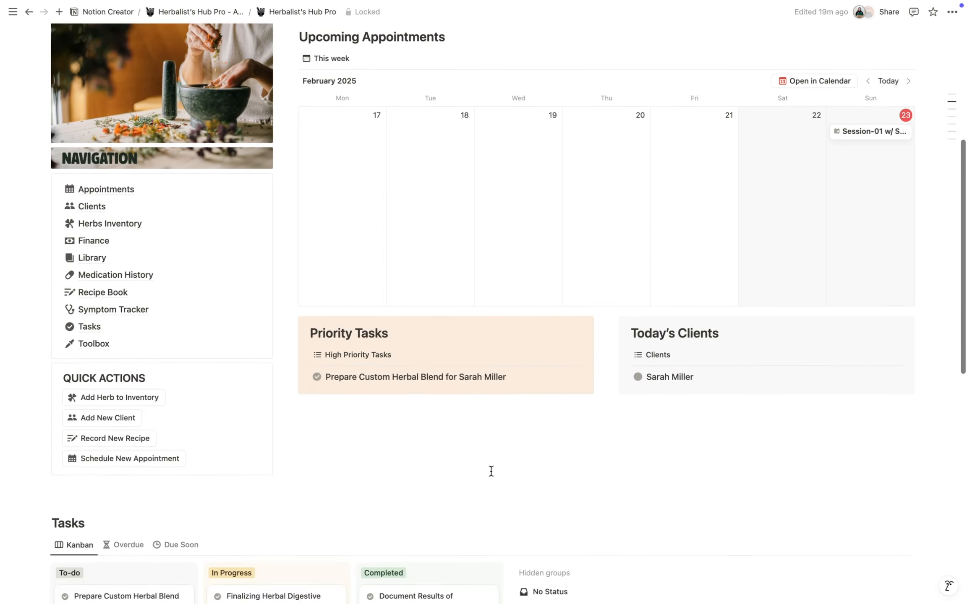
pyautogui.scroll(17, 491, 471)
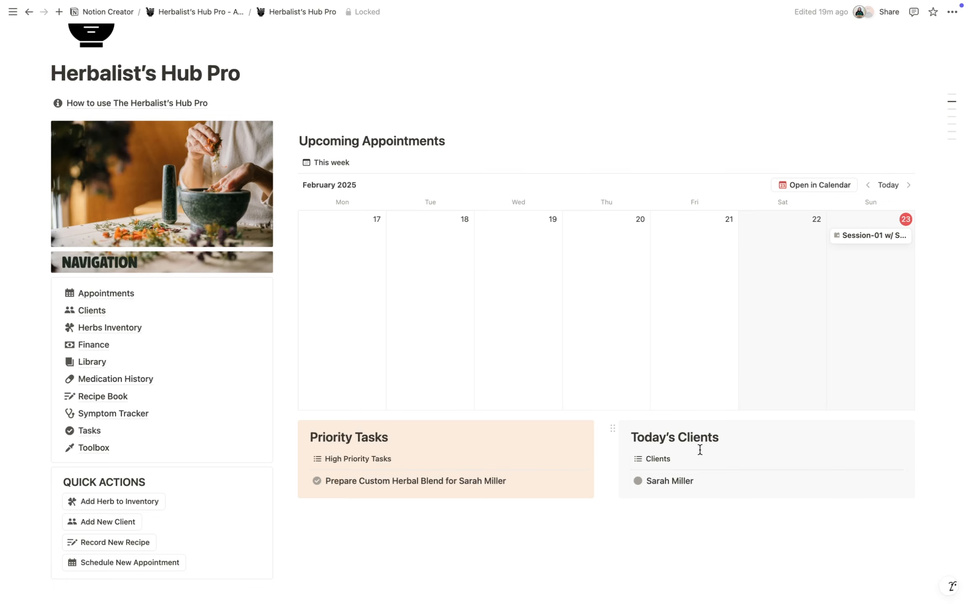
pyautogui.click(156, 103)
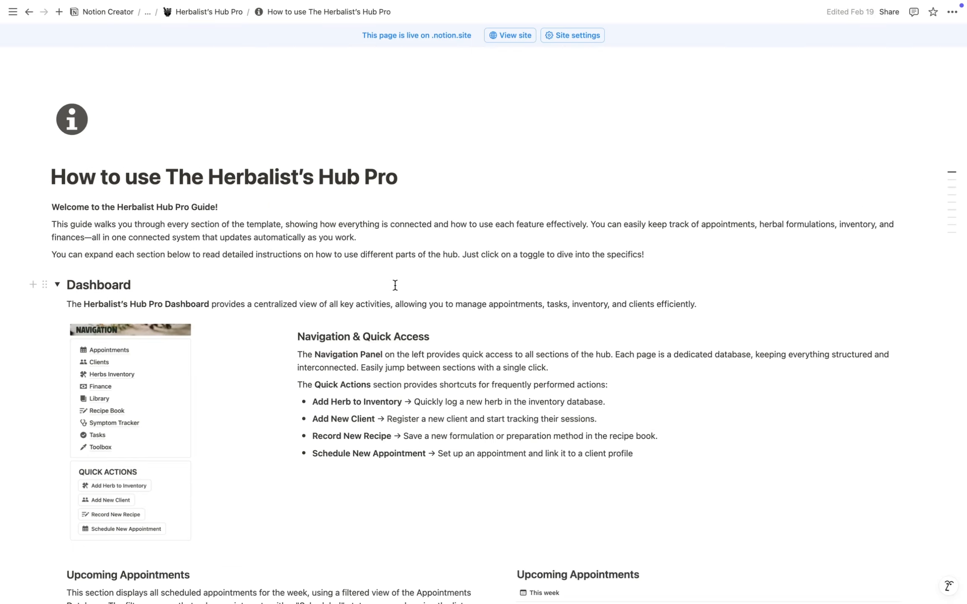
pyautogui.scroll(-15, 395, 285)
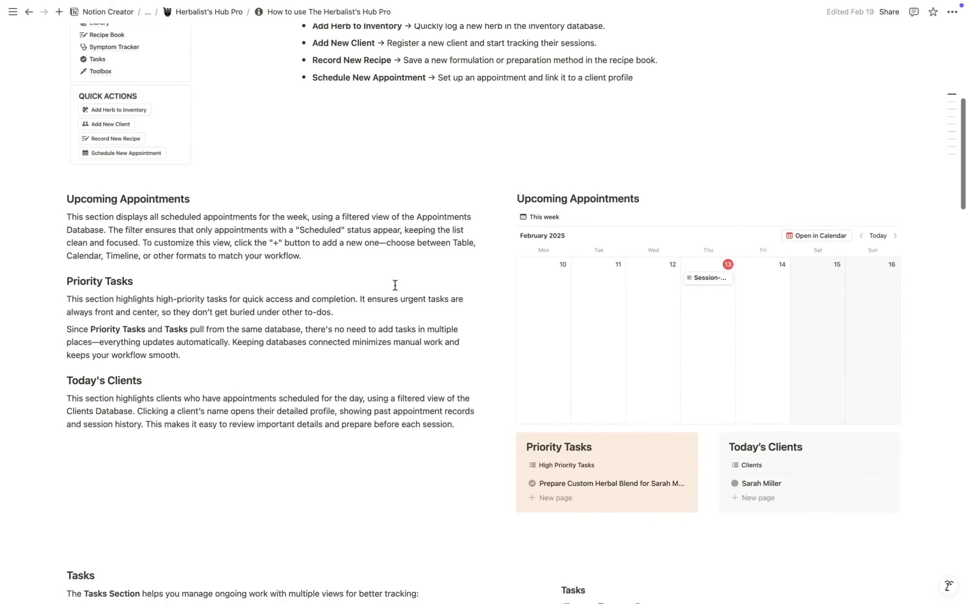
pyautogui.scroll(-20, 395, 285)
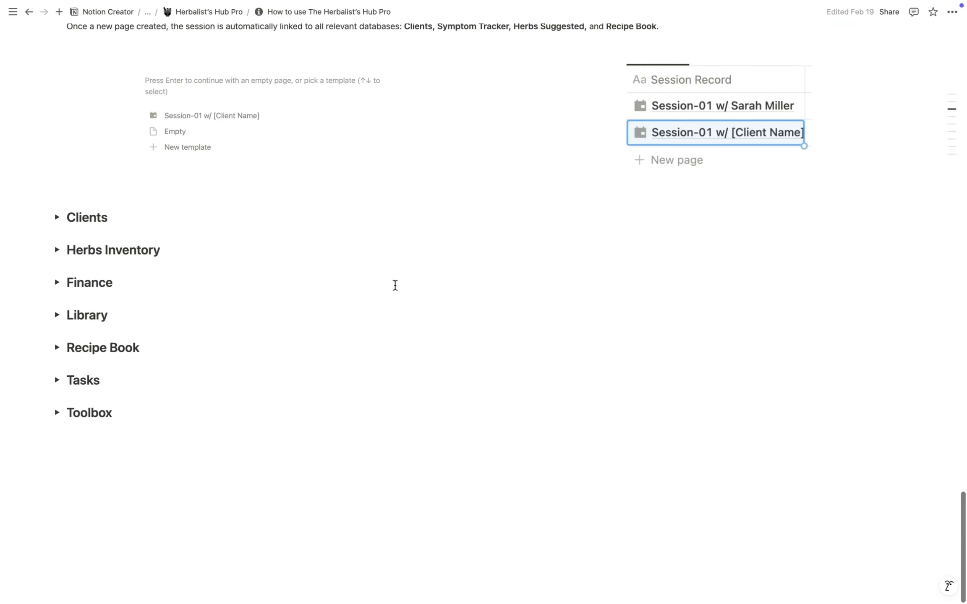
pyautogui.scroll(15, 255, 290)
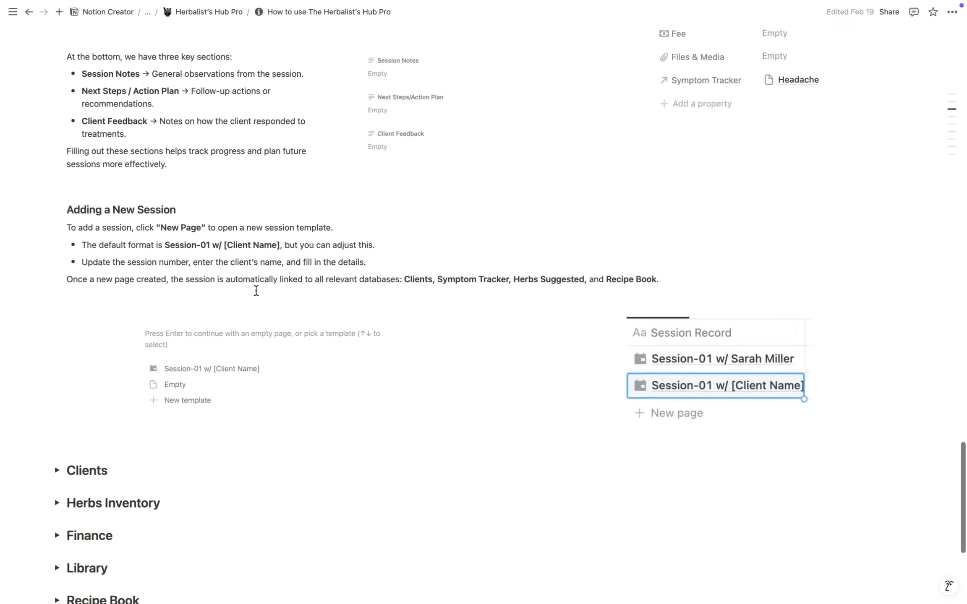
pyautogui.scroll(10, 255, 288)
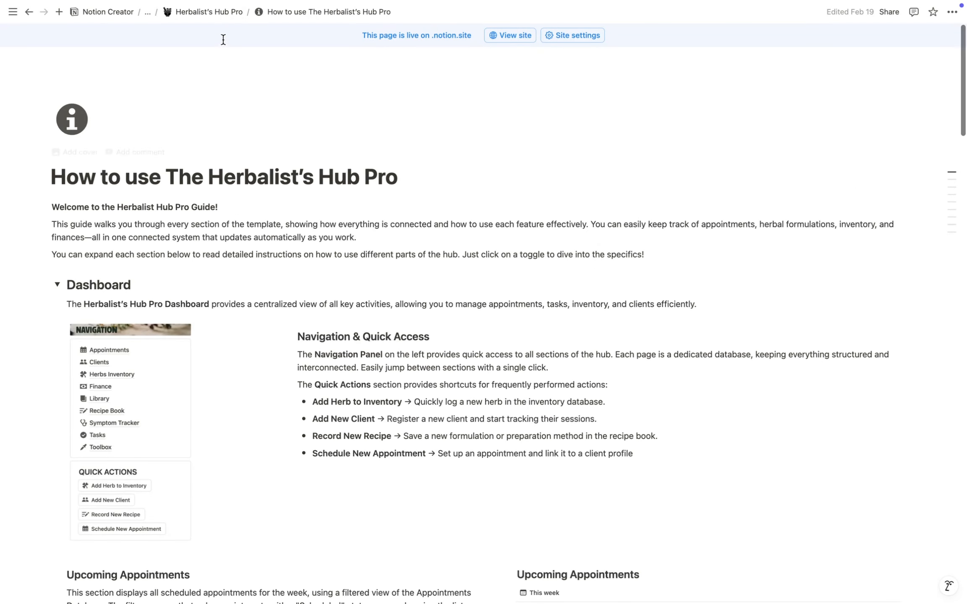
pyautogui.click(222, 12)
# Step: View the Appointments database from the dashboard navigation and return to the dashboard
pyautogui.scroll(-4, 212, 388)
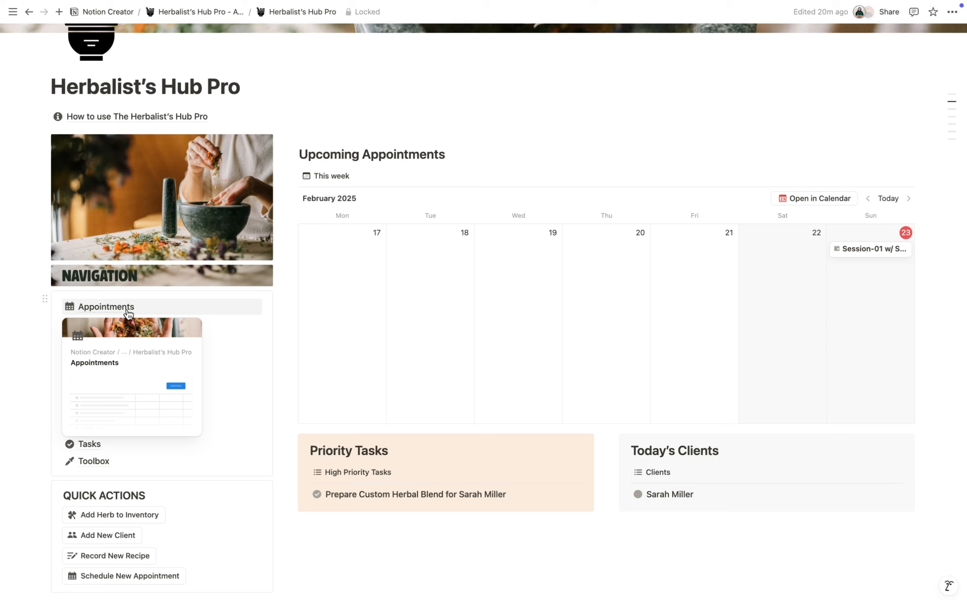
pyautogui.moveTo(121, 328)
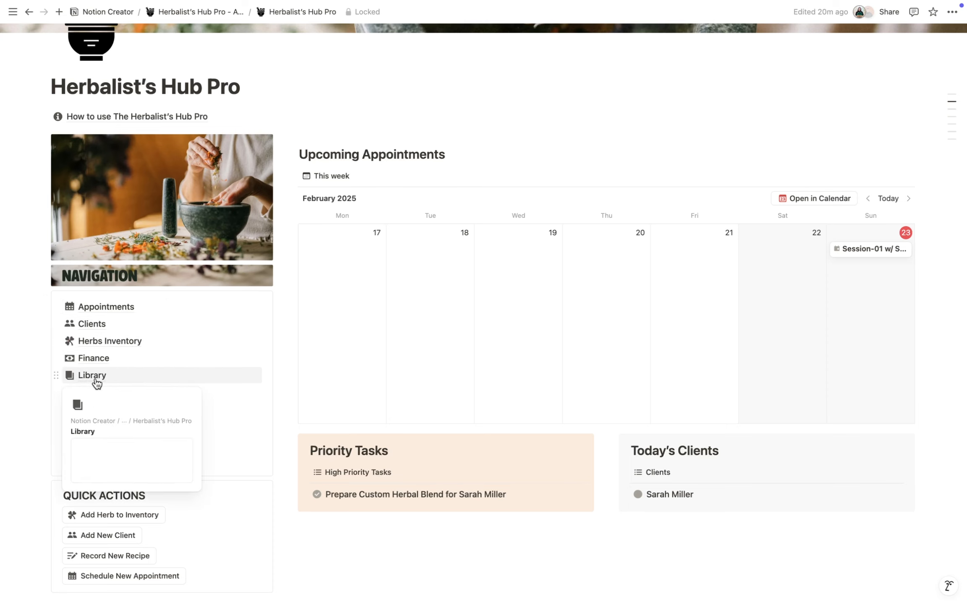
pyautogui.click(120, 307)
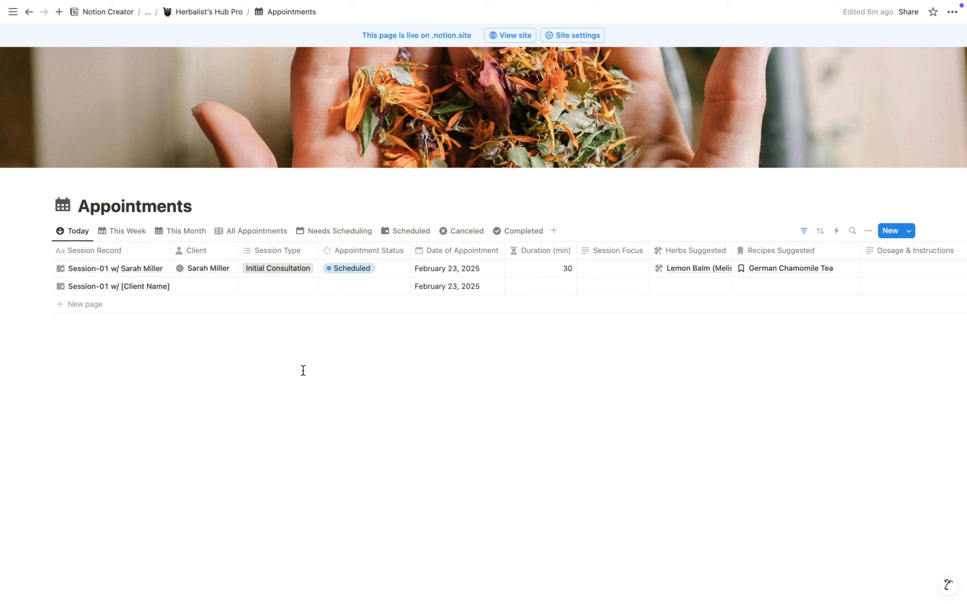
pyautogui.press('super+bracketleft')
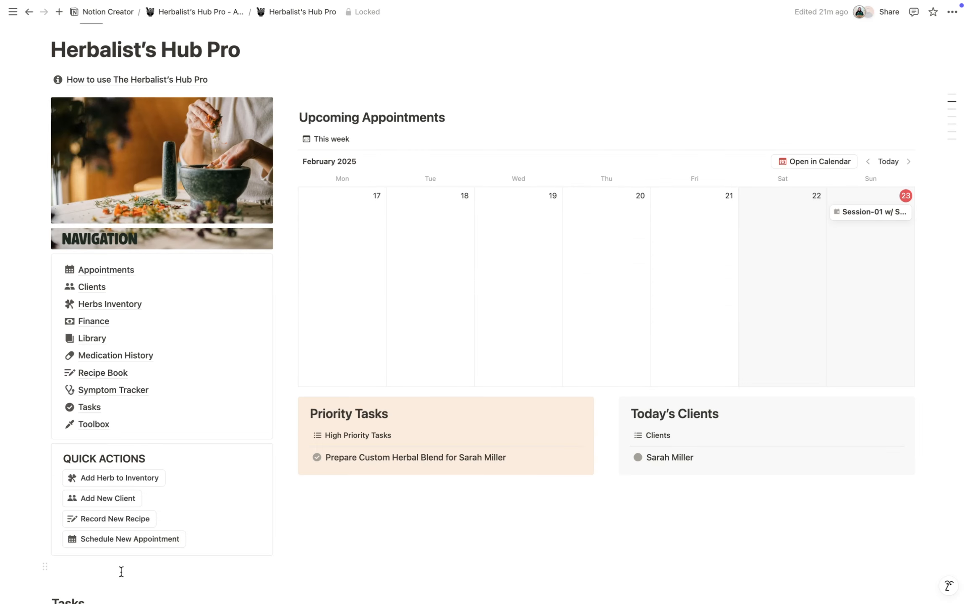
# Step: Add a new client with the client's name and the status Active, and check the record in the Clients database
pyautogui.click(108, 503)
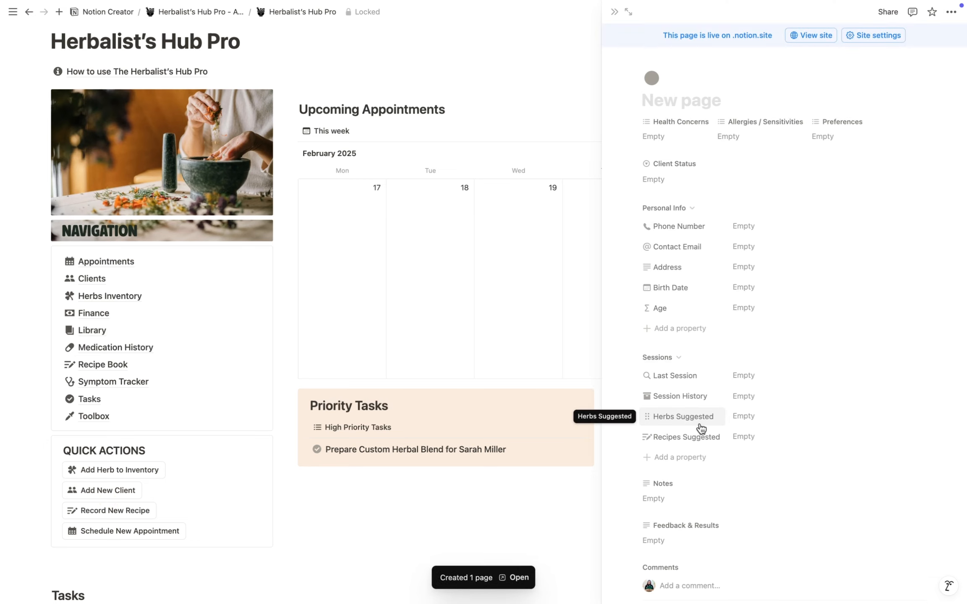
pyautogui.click(689, 97)
pyautogui.write('Seda K.')
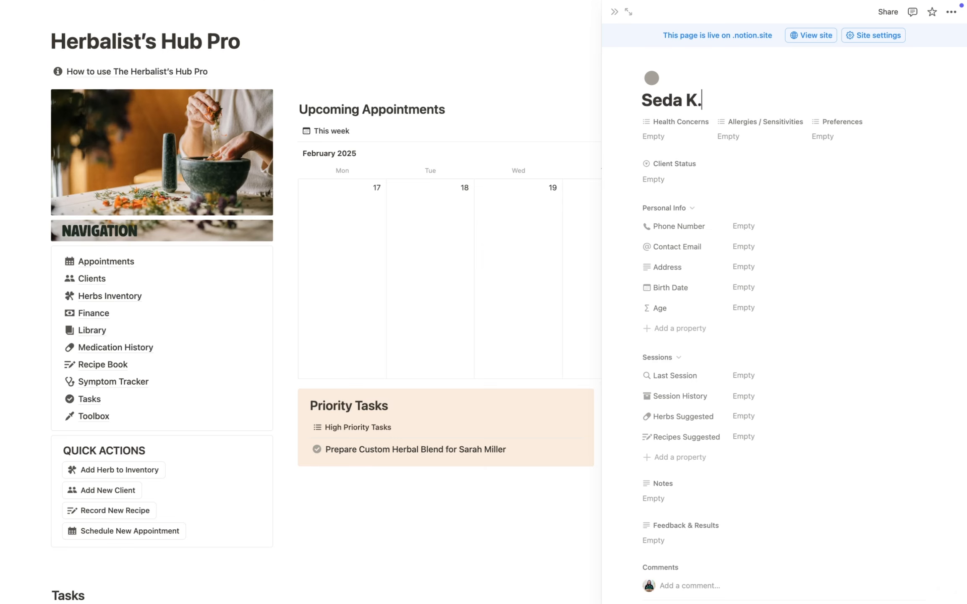
pyautogui.click(674, 183)
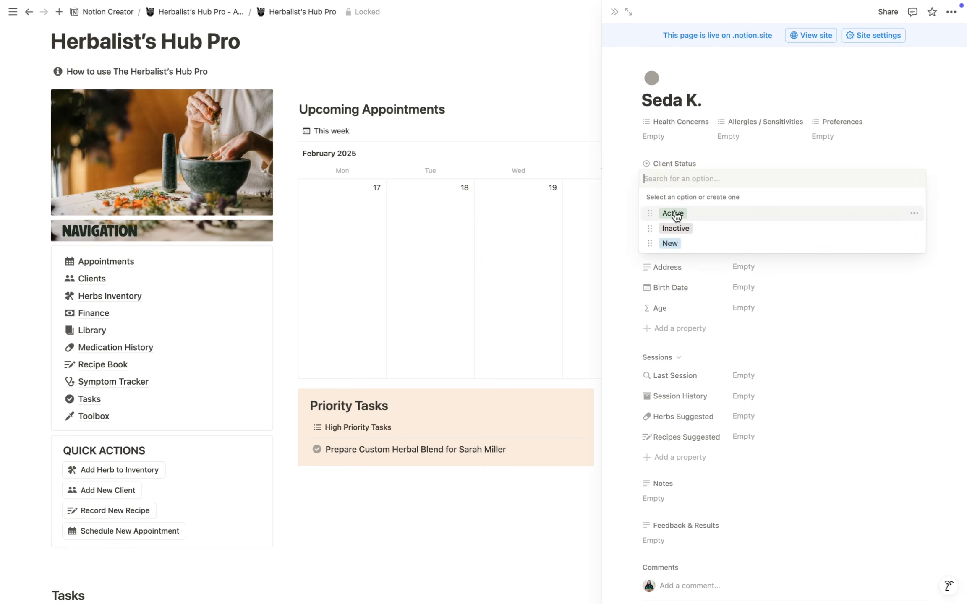
pyautogui.click(675, 215)
pyautogui.click(536, 55)
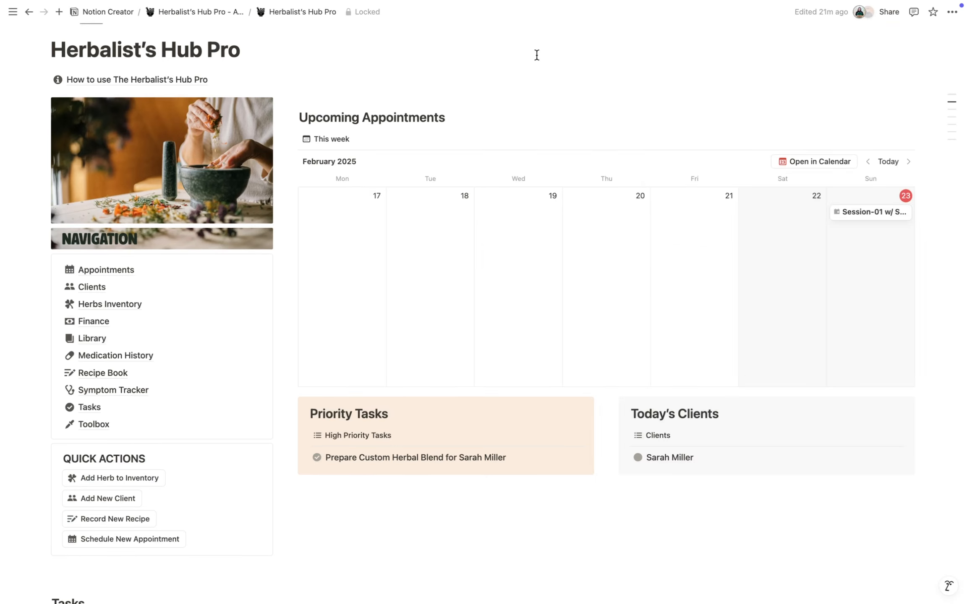
pyautogui.click(89, 288)
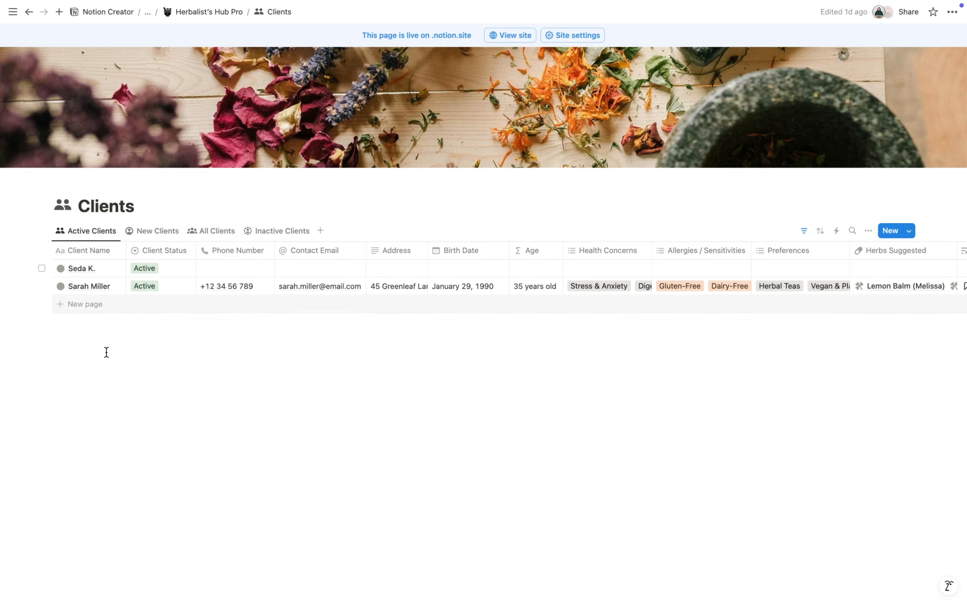
# Step: Return to the dashboard and inspect the Appointment Status filter options of the Upcoming Appointments calendar
pyautogui.click(208, 12)
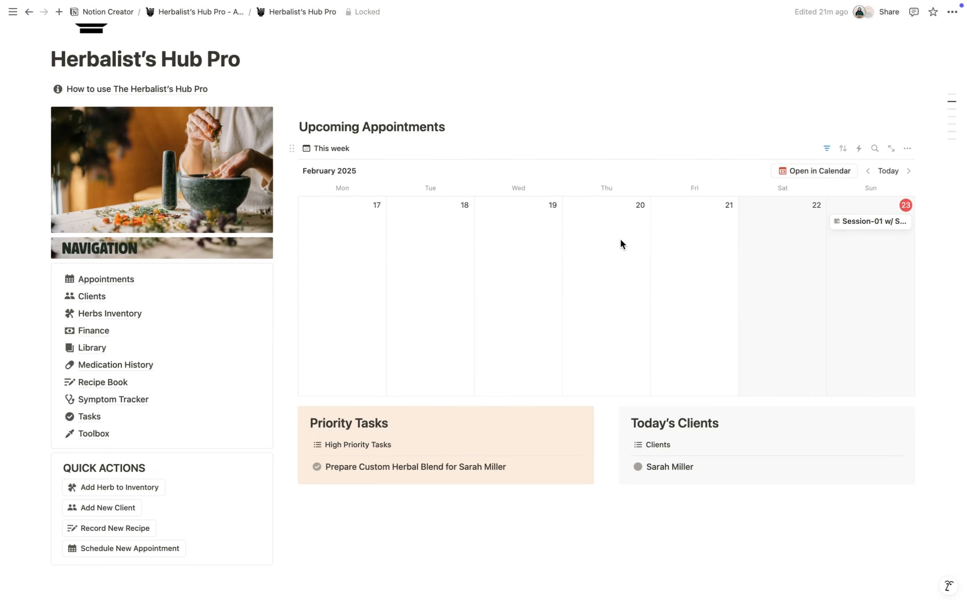
pyautogui.click(826, 148)
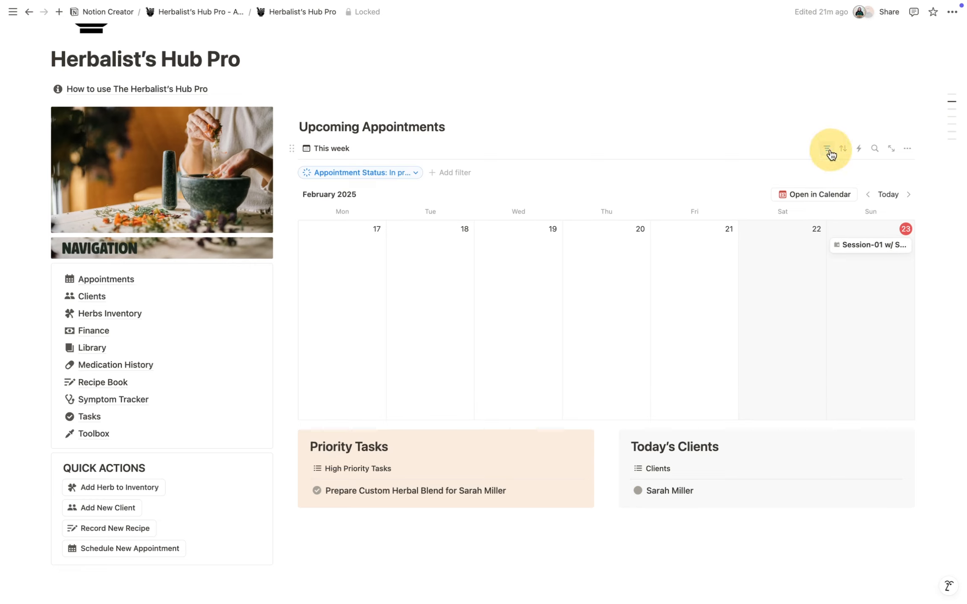
pyautogui.click(413, 174)
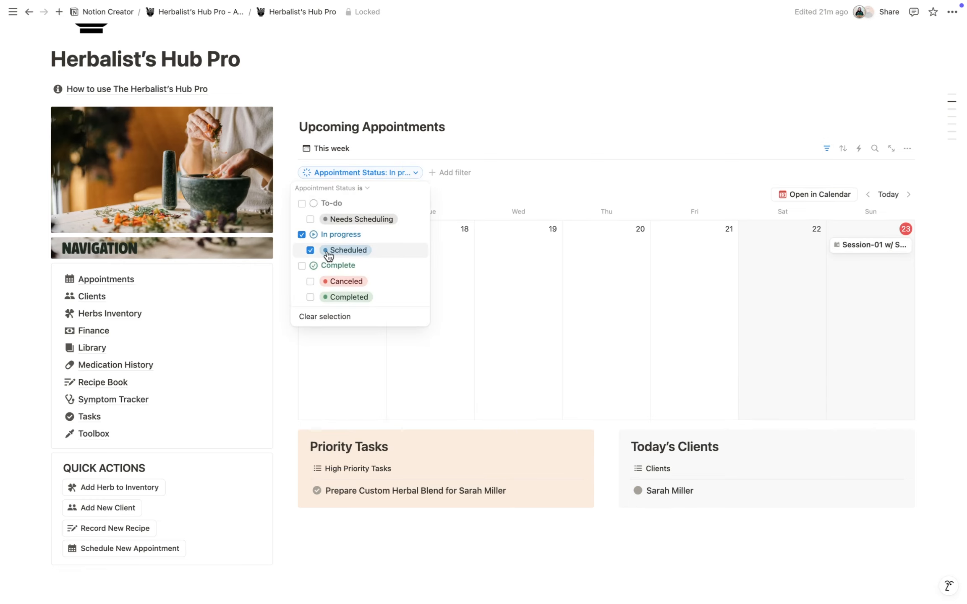
pyautogui.click(518, 139)
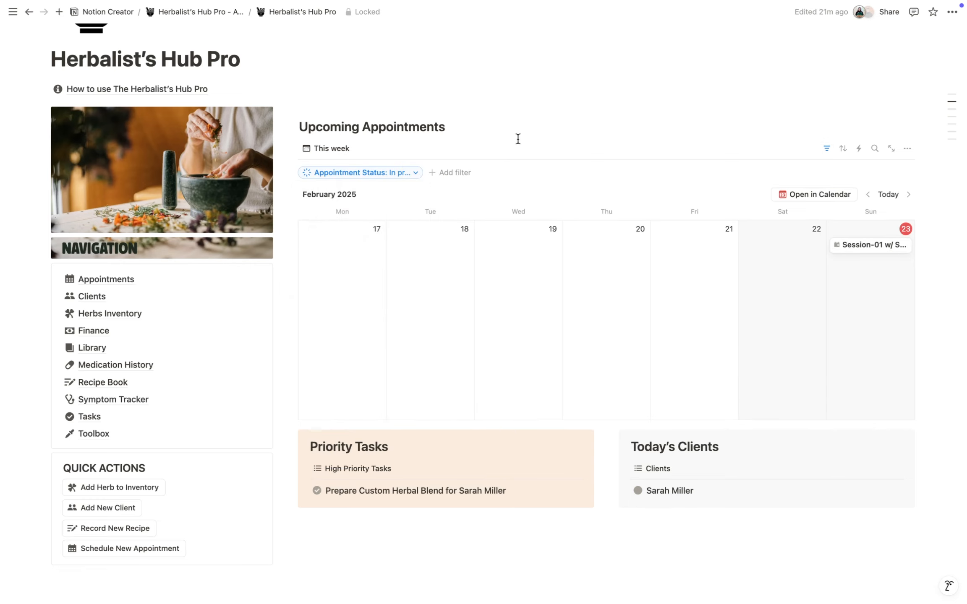
# Step: Inspect the filters behind the High Priority Tasks list and the Today's Clients list
pyautogui.scroll(-5, 479, 351)
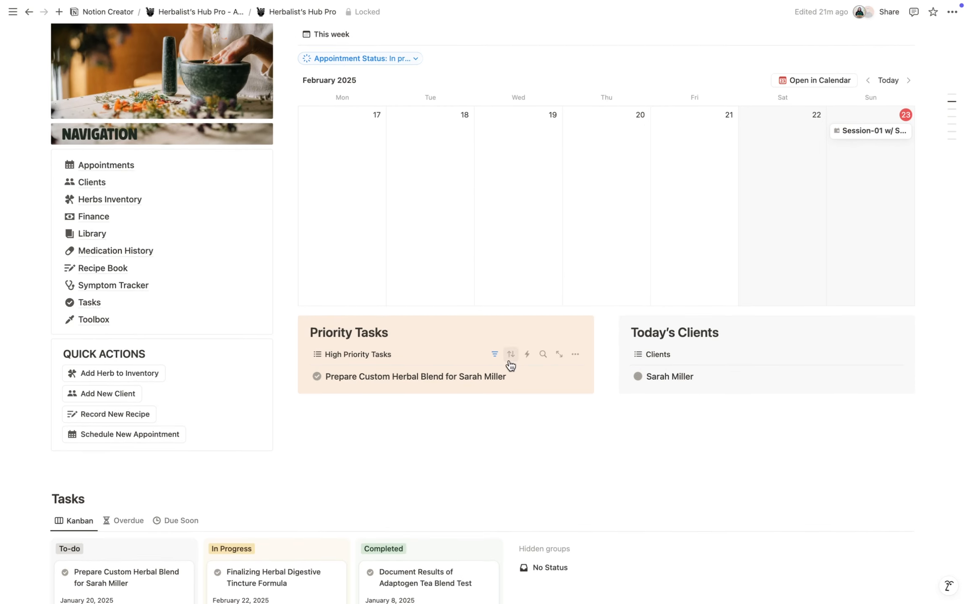
pyautogui.click(495, 354)
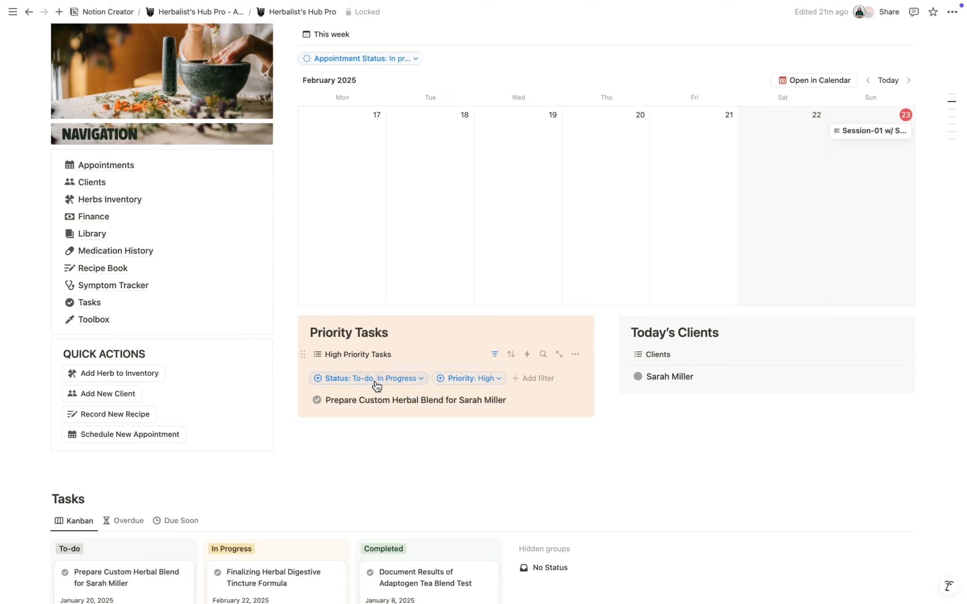
pyautogui.click(497, 355)
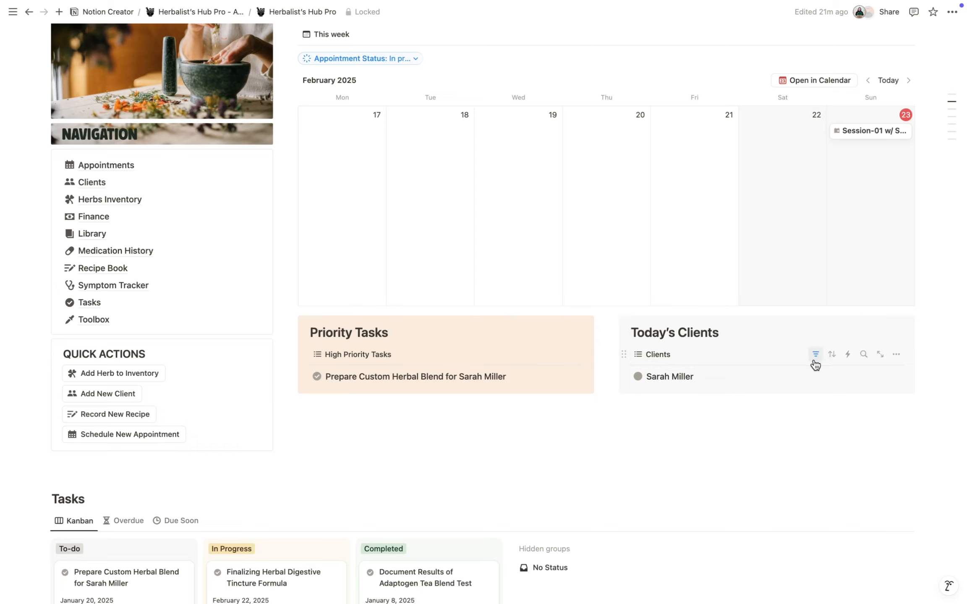
pyautogui.click(814, 359)
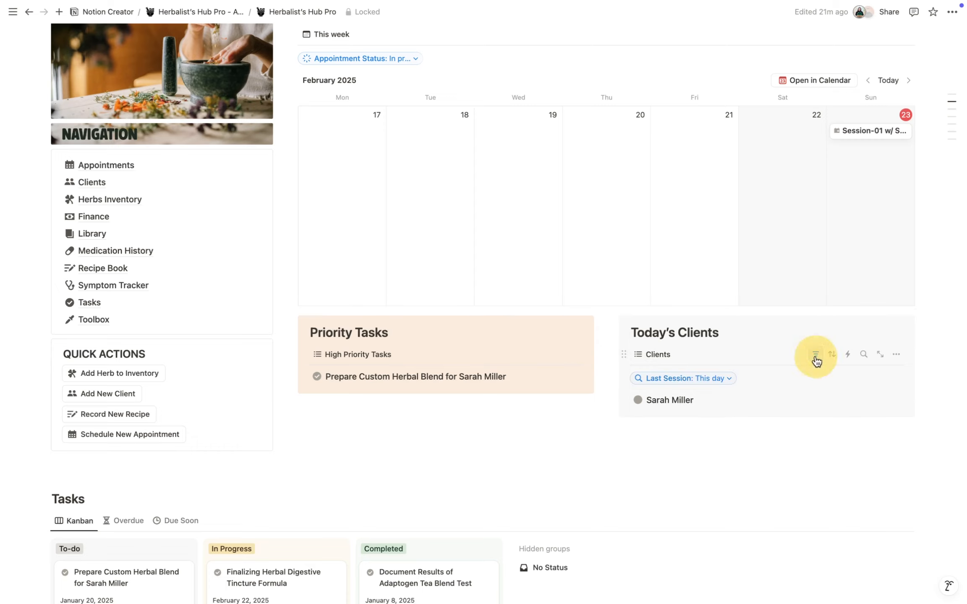
# Step: Examine the profile of the client listed under Today's Clients and close it
pyautogui.click(674, 378)
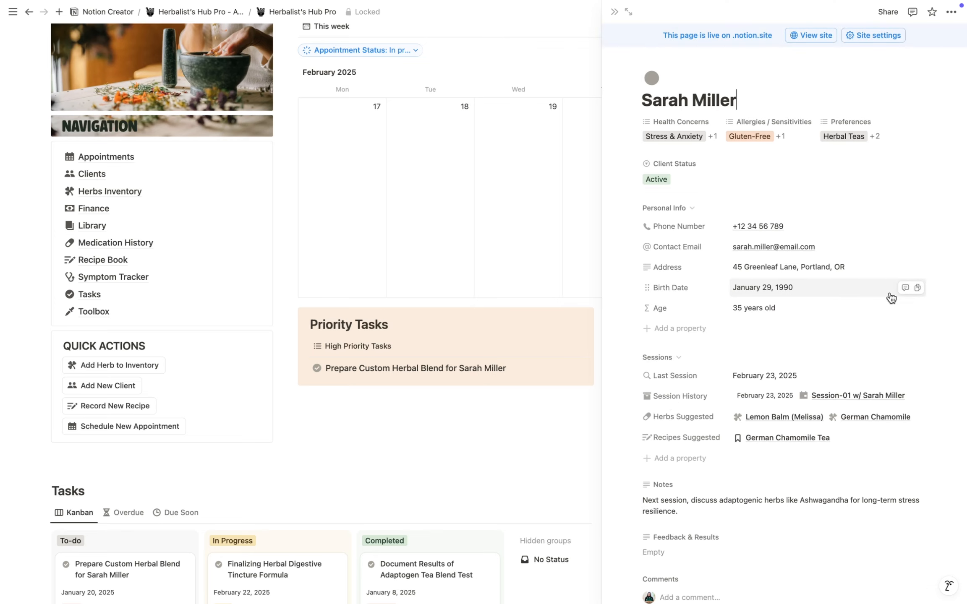
pyautogui.scroll(-10, 890, 298)
pyautogui.scroll(10, 891, 298)
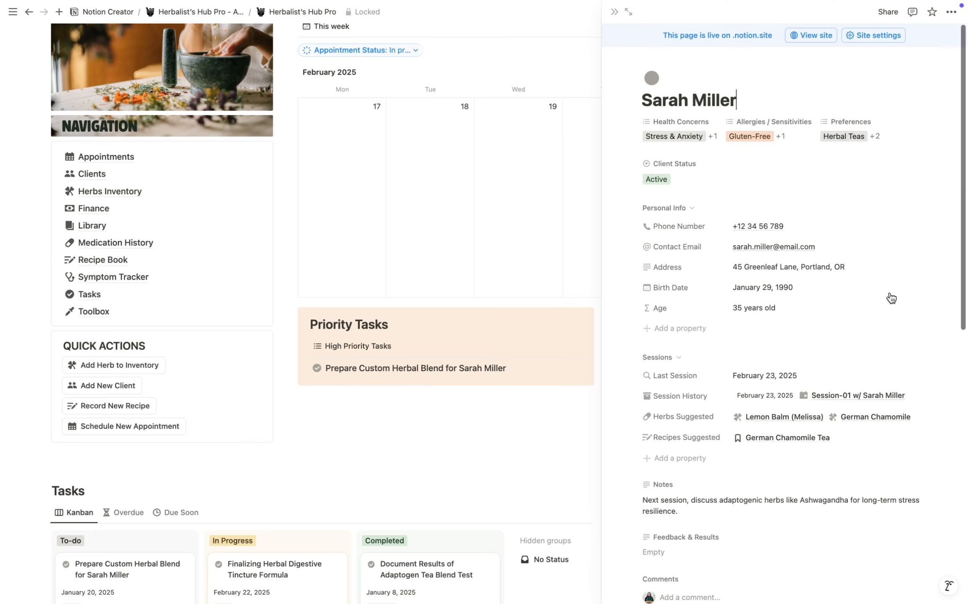
pyautogui.press('Escape')
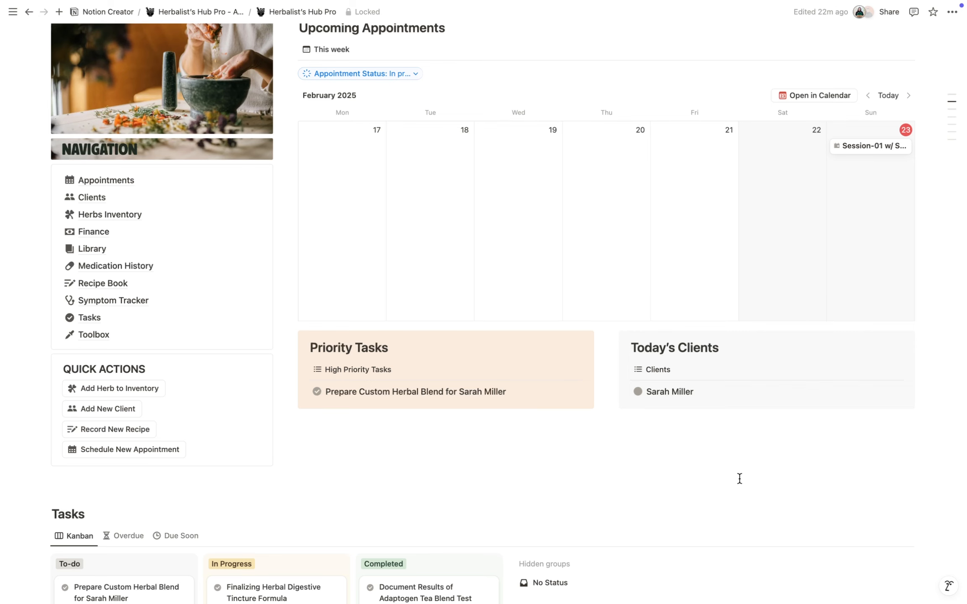
# Step: Hide the filter bar of the Upcoming Appointments calendar
pyautogui.scroll(10, 739, 478)
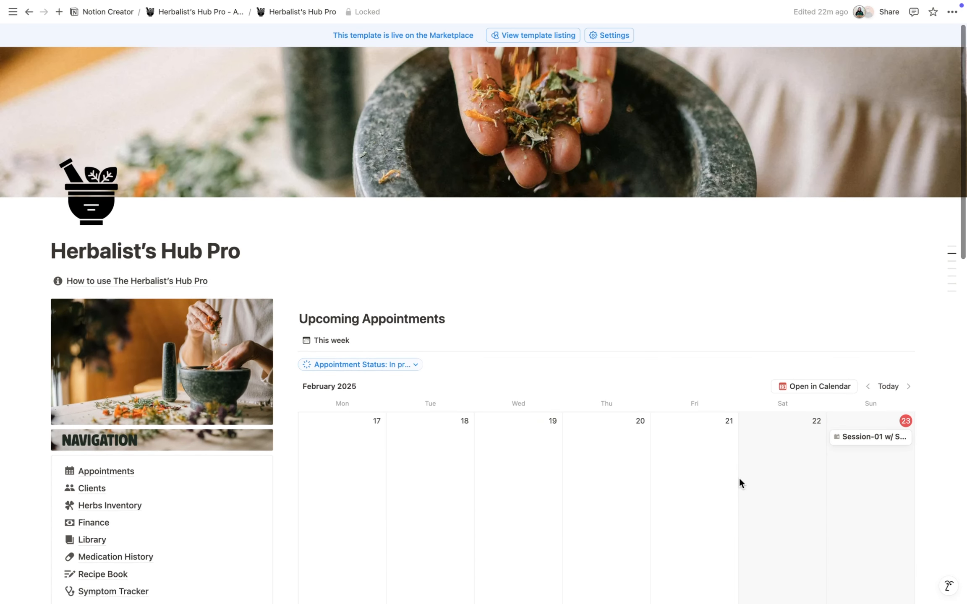
pyautogui.click(826, 341)
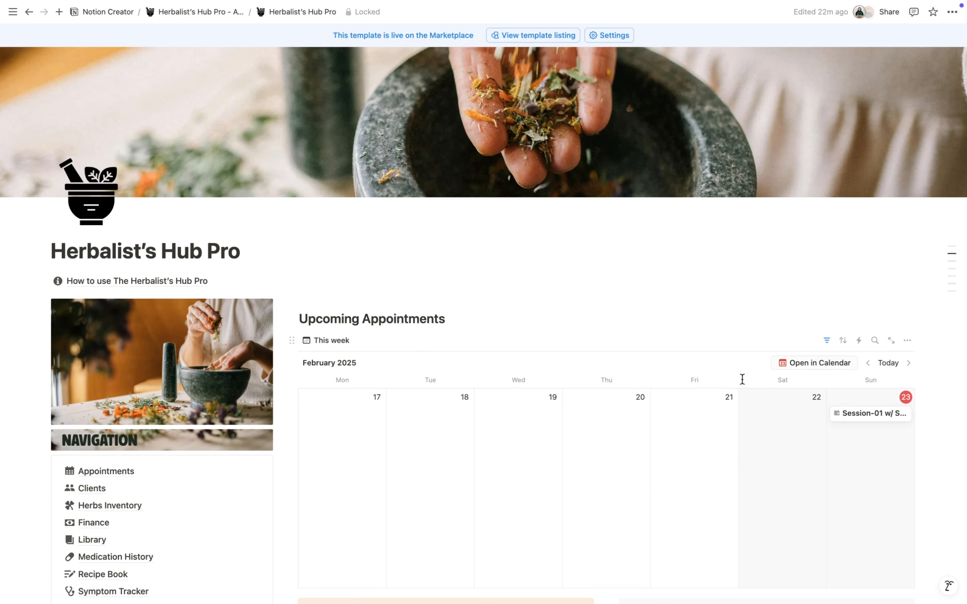
# Step: Review the Kanban board in the dashboard's Tasks section, followed by its Overdue and Due Soon views
pyautogui.scroll(-10, 626, 412)
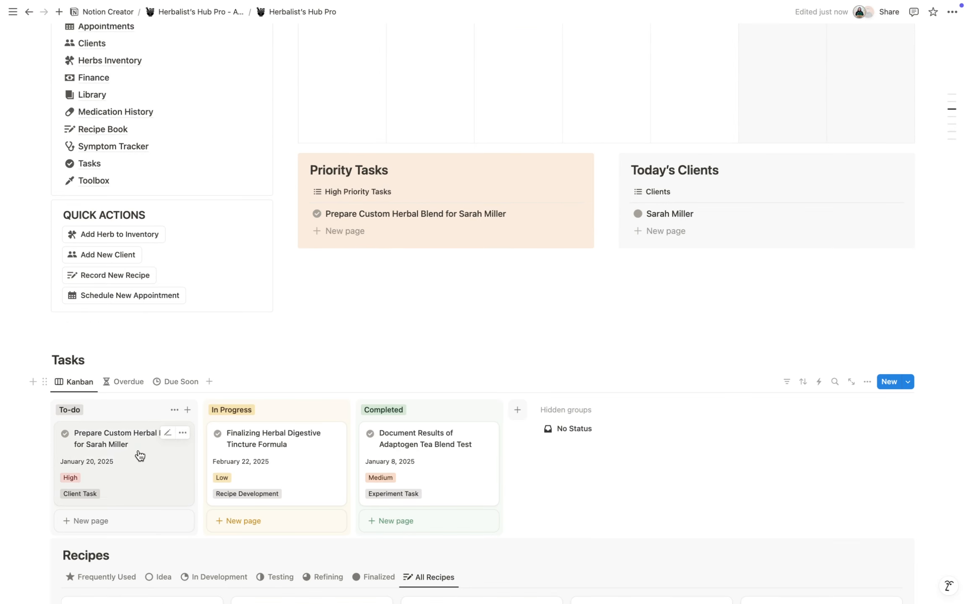
pyautogui.moveTo(140, 455); pyautogui.dragTo(171, 432)
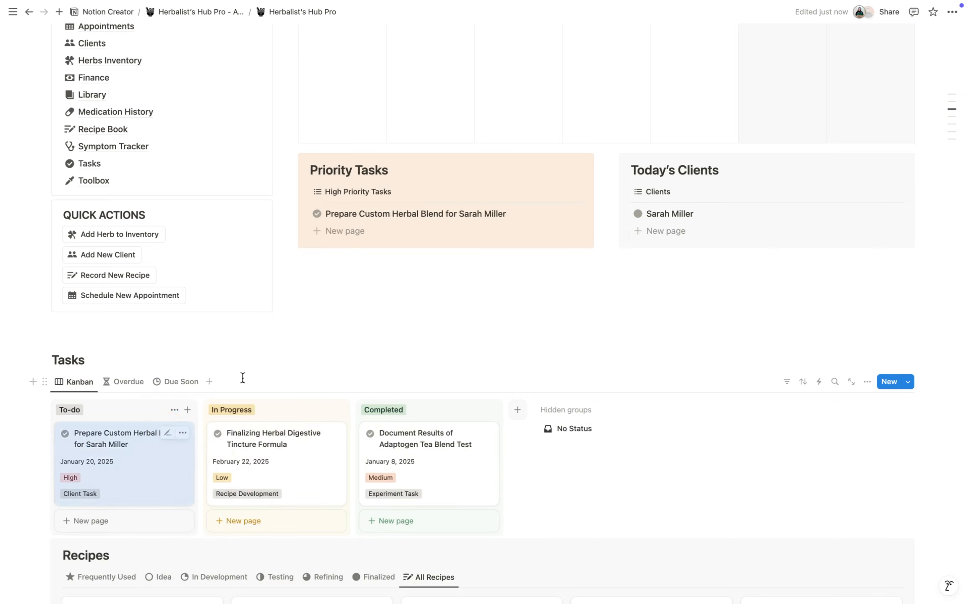
pyautogui.click(33, 484)
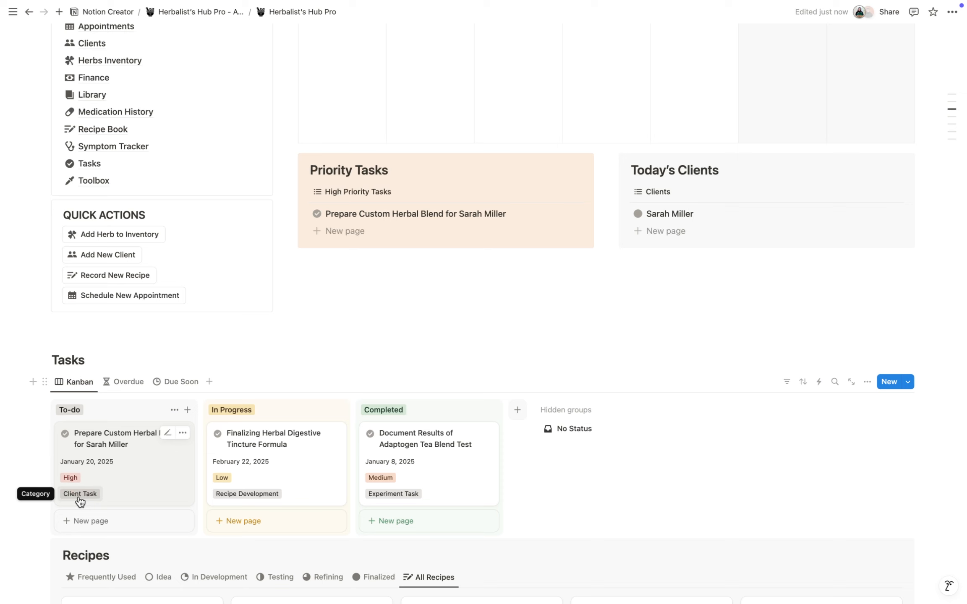
pyautogui.click(128, 382)
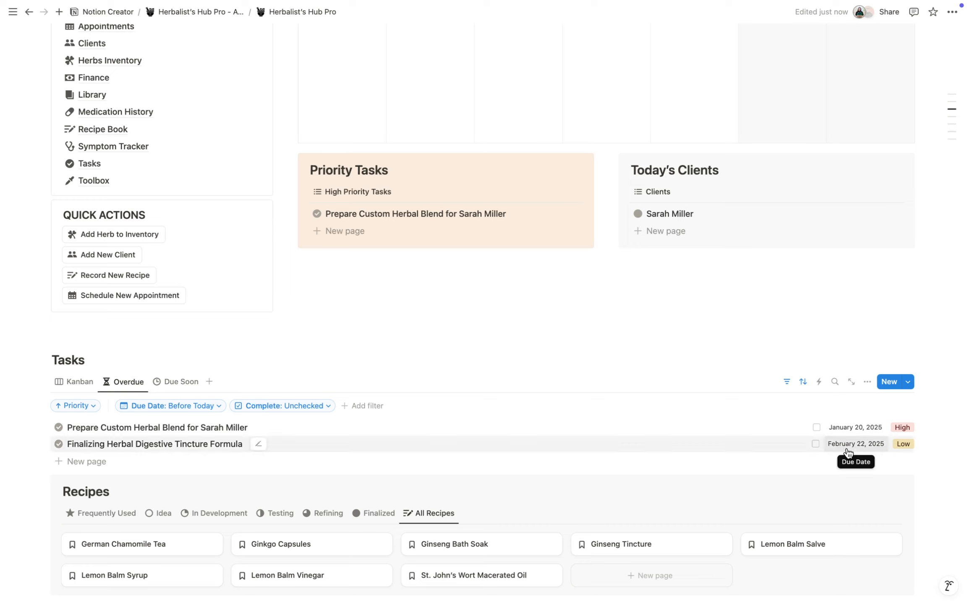
pyautogui.click(180, 382)
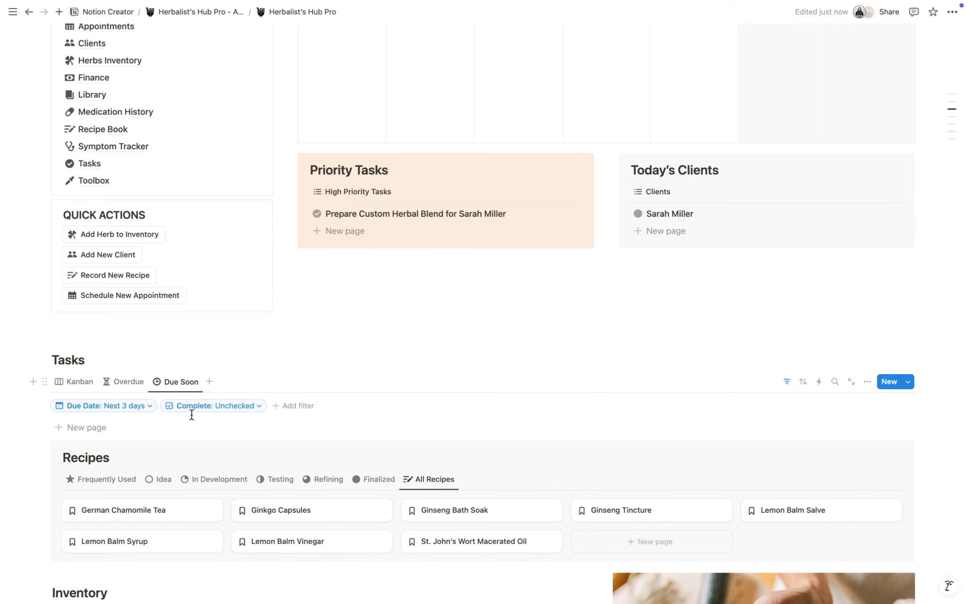
# Step: Return the Tasks section to the Kanban board, then inspect the To-do card's task details and close them
pyautogui.click(77, 382)
pyautogui.click(135, 461)
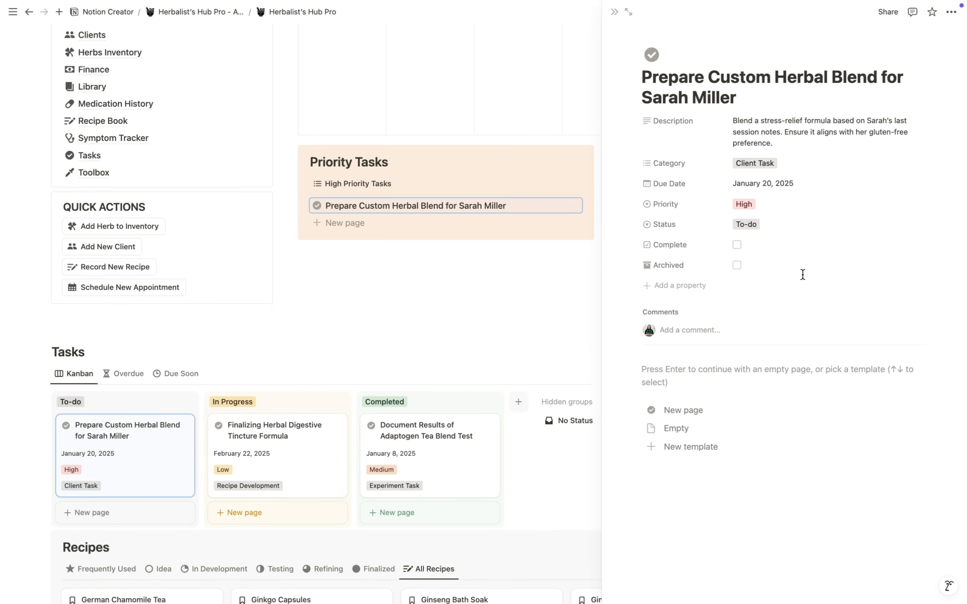
pyautogui.click(369, 324)
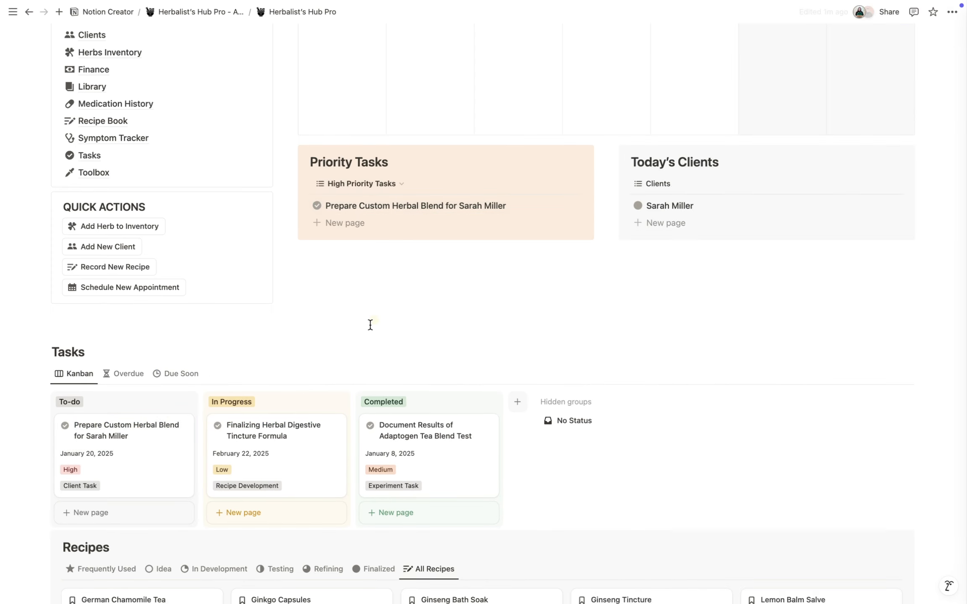
# Step: Review the Recipes section's views from Frequently Used through Idea, In Development, Testing, Refining and Finalized, ending on All Recipes
pyautogui.scroll(-4, 312, 355)
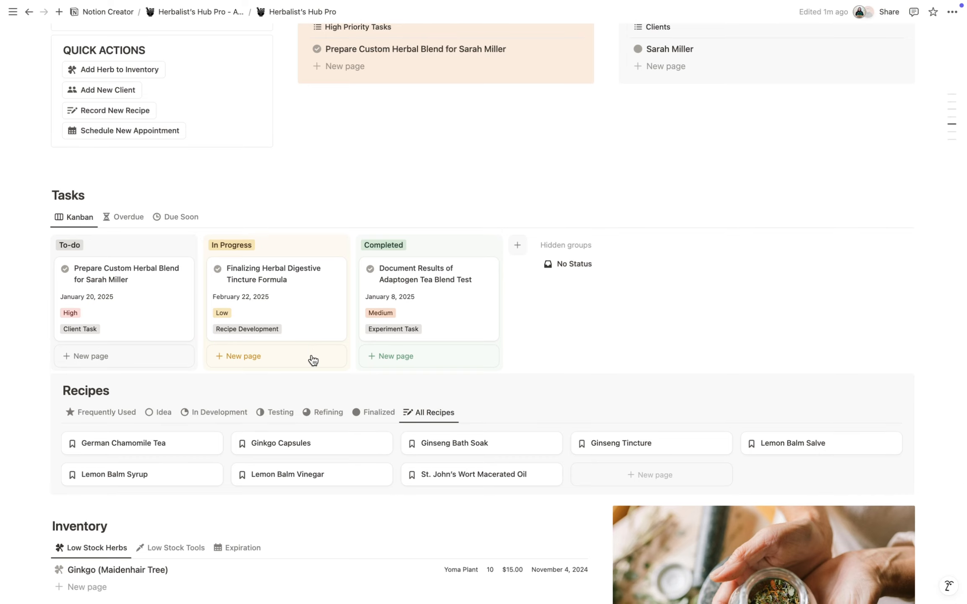
pyautogui.scroll(-3, 312, 355)
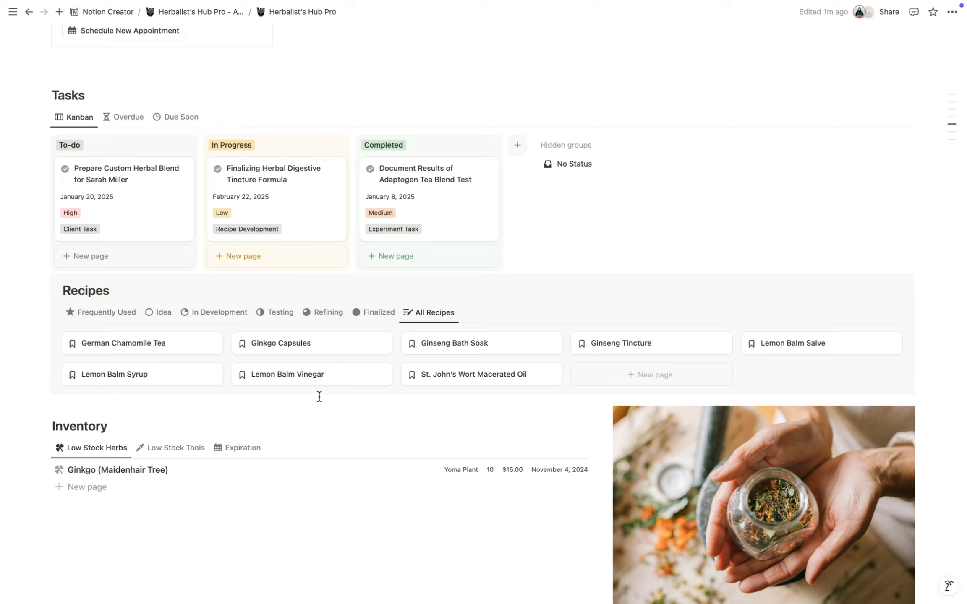
pyautogui.click(112, 315)
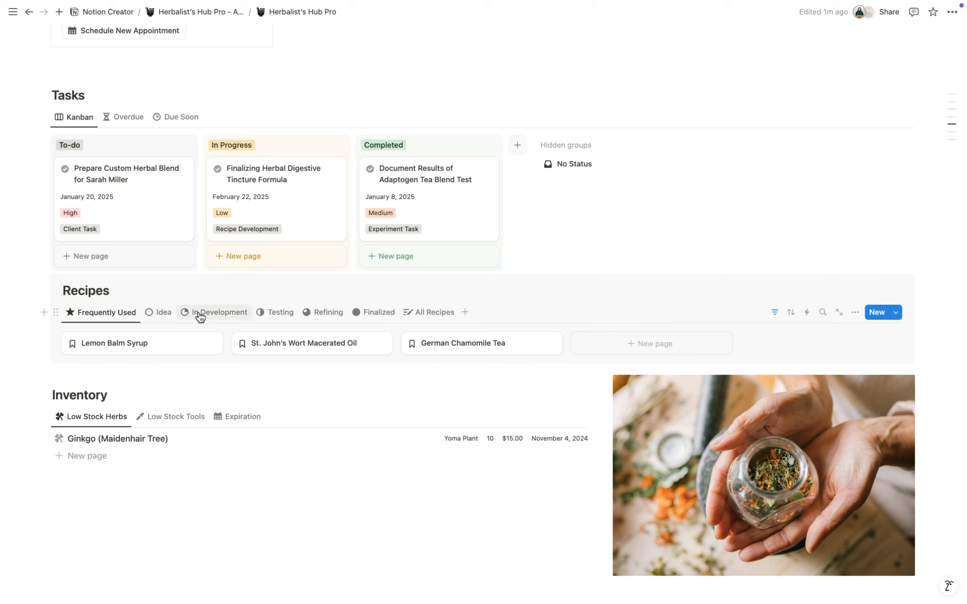
pyautogui.click(161, 315)
pyautogui.click(218, 314)
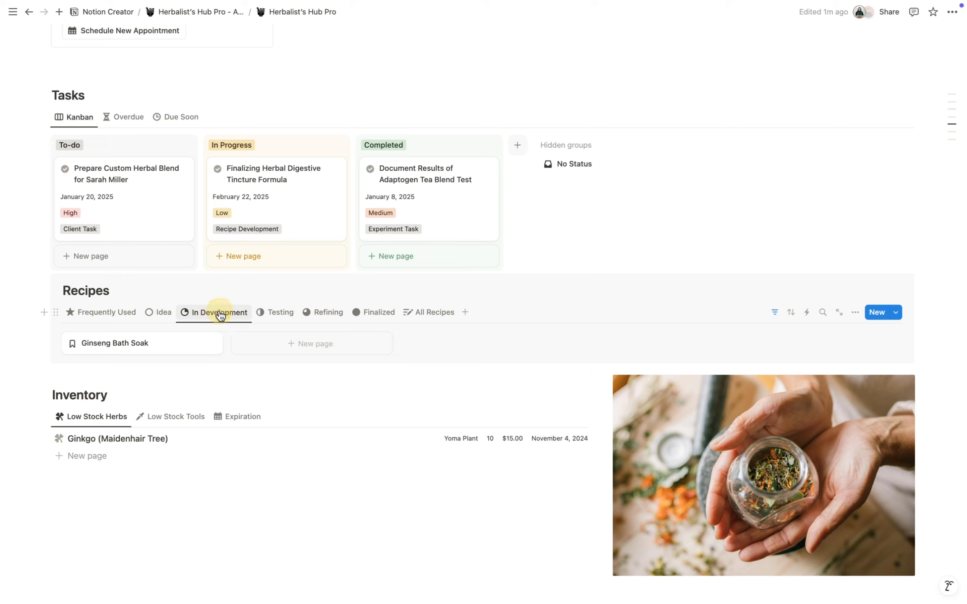
pyautogui.click(287, 319)
pyautogui.click(329, 316)
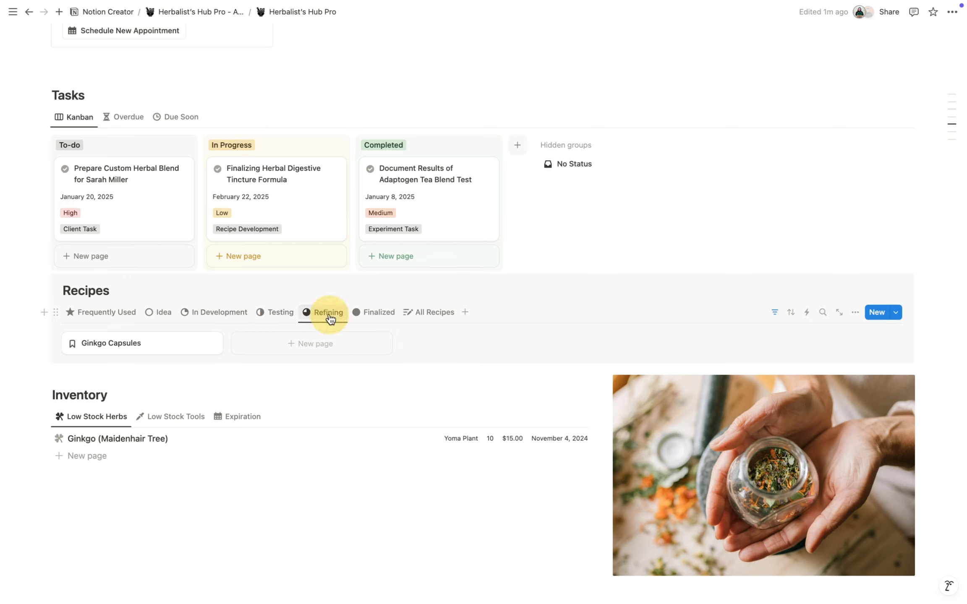
pyautogui.click(380, 318)
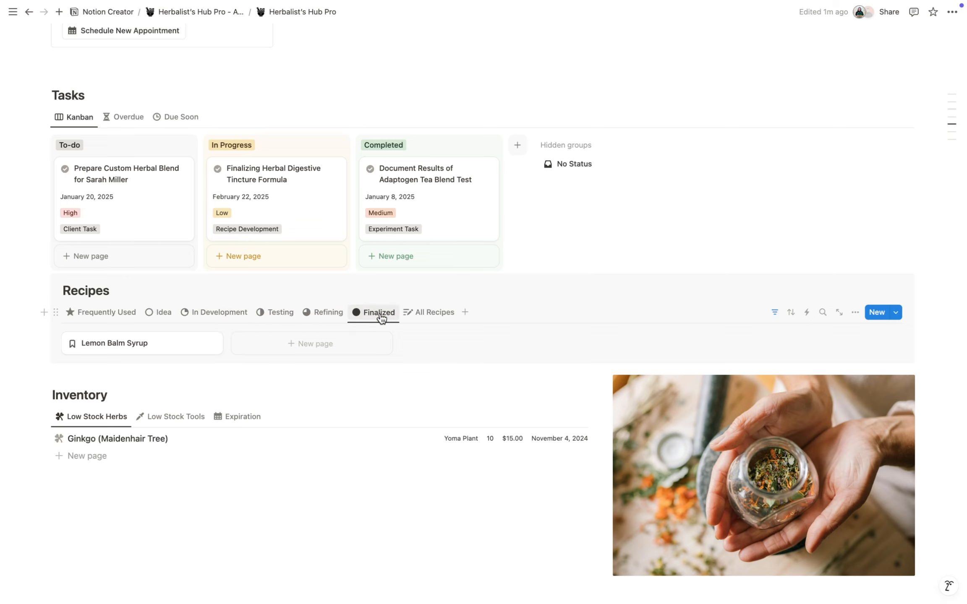
pyautogui.click(418, 312)
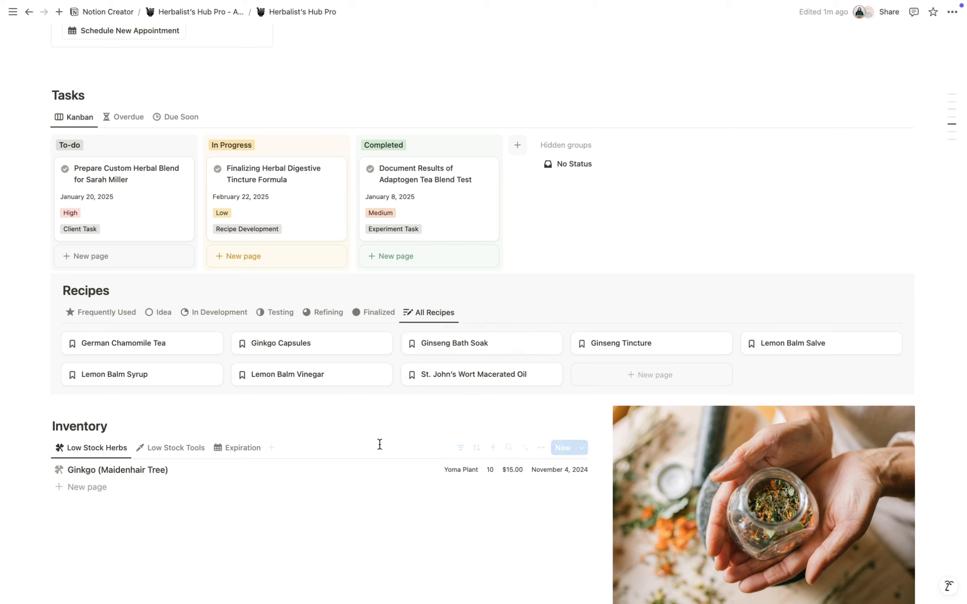
# Step: Inspect the stock filter rule behind the Inventory section's Low Stock Herbs list
pyautogui.scroll(-3, 380, 444)
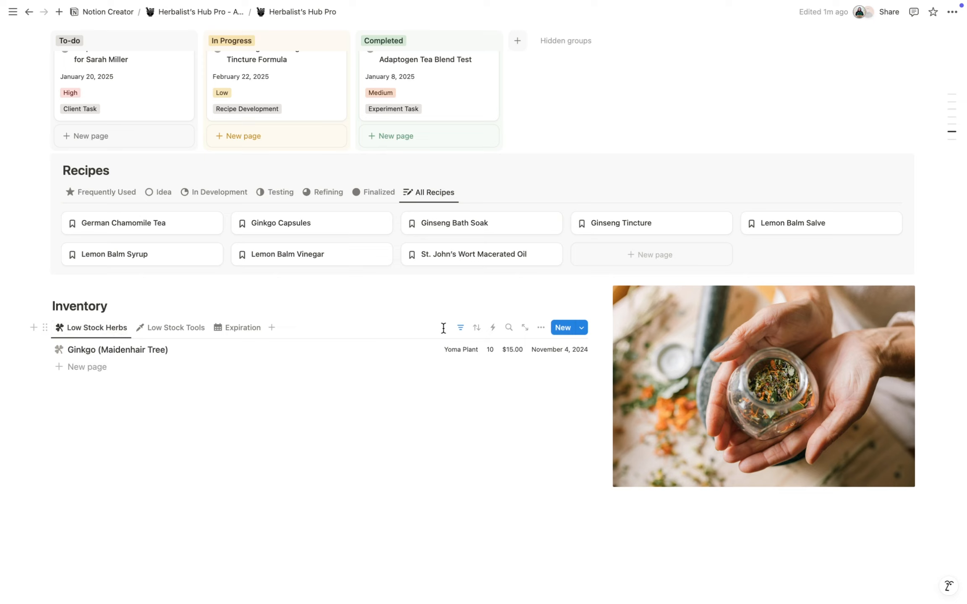
pyautogui.click(459, 330)
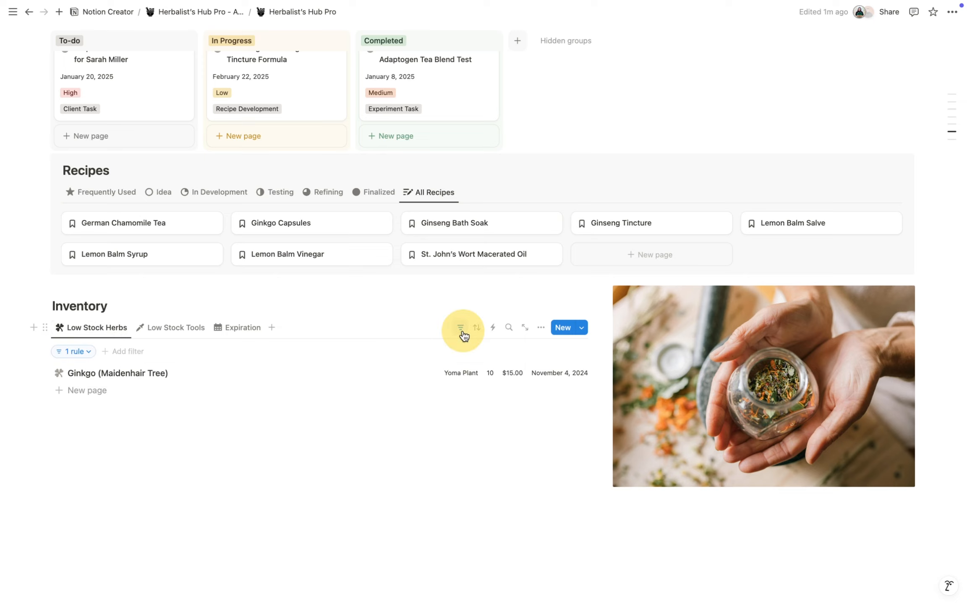
pyautogui.click(88, 352)
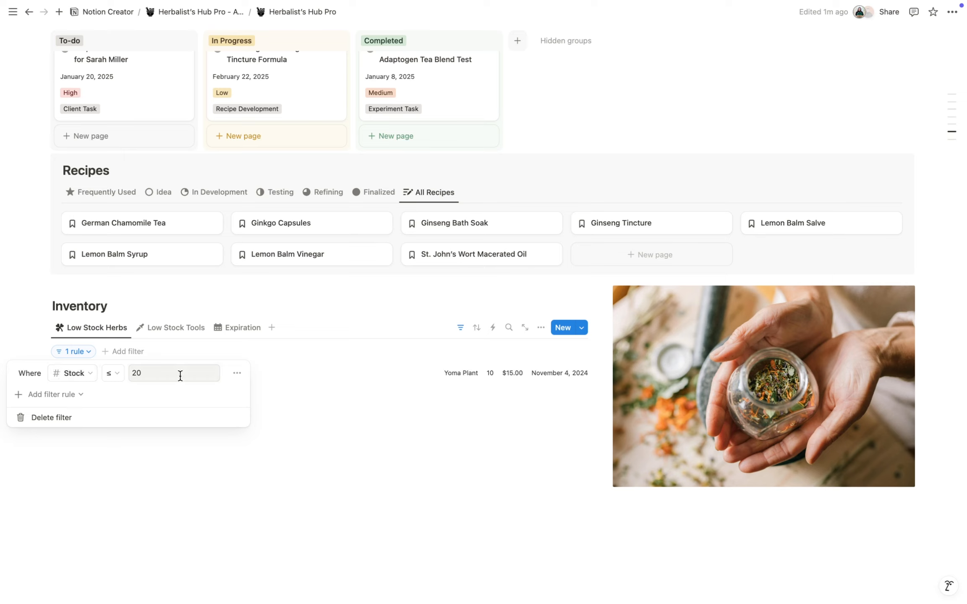
pyautogui.click(243, 298)
# Step: Review Low Stock Tools and the Expiration view's date filter in Inventory, ending back on Low Stock Herbs
pyautogui.click(175, 328)
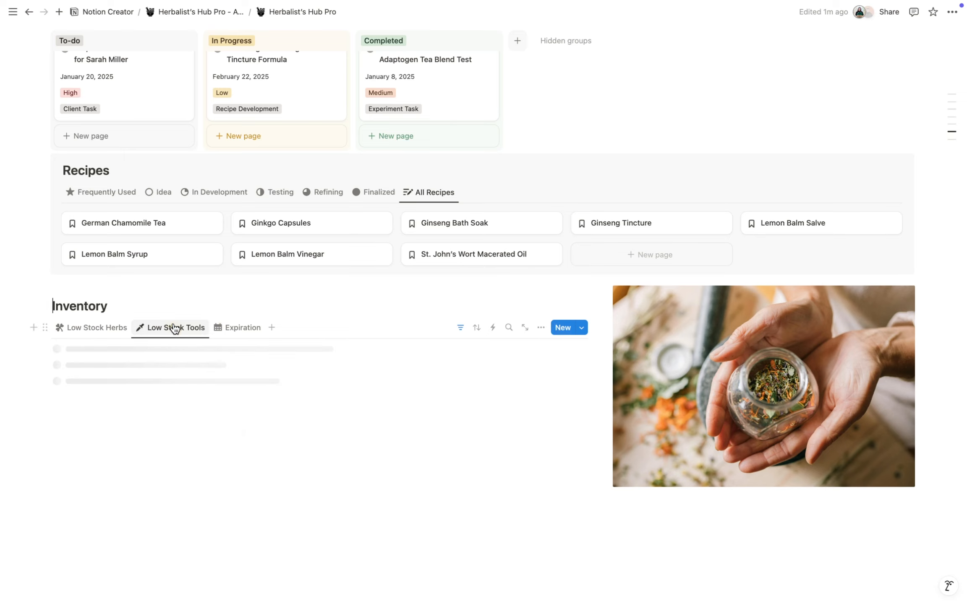
pyautogui.click(243, 328)
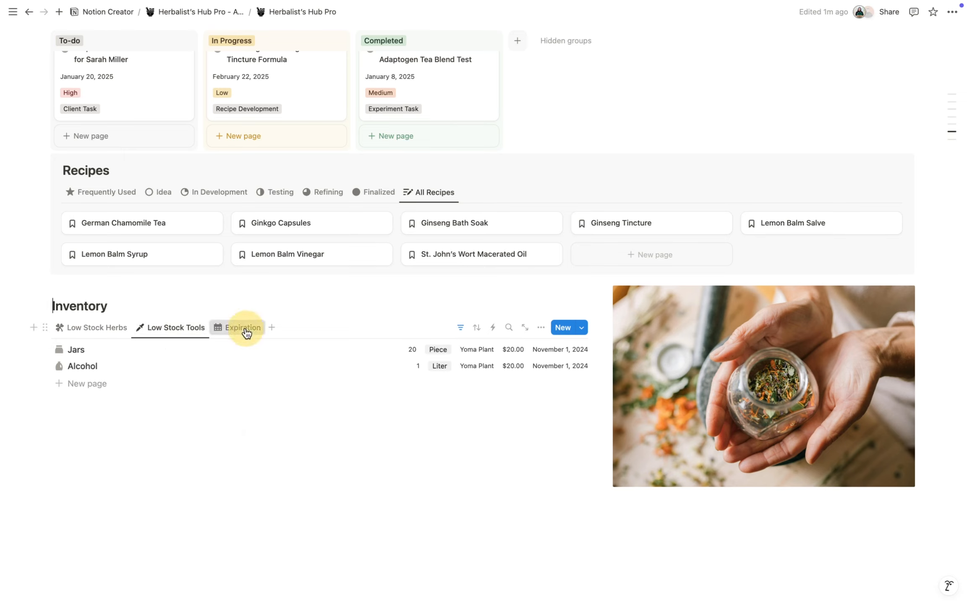
pyautogui.click(460, 328)
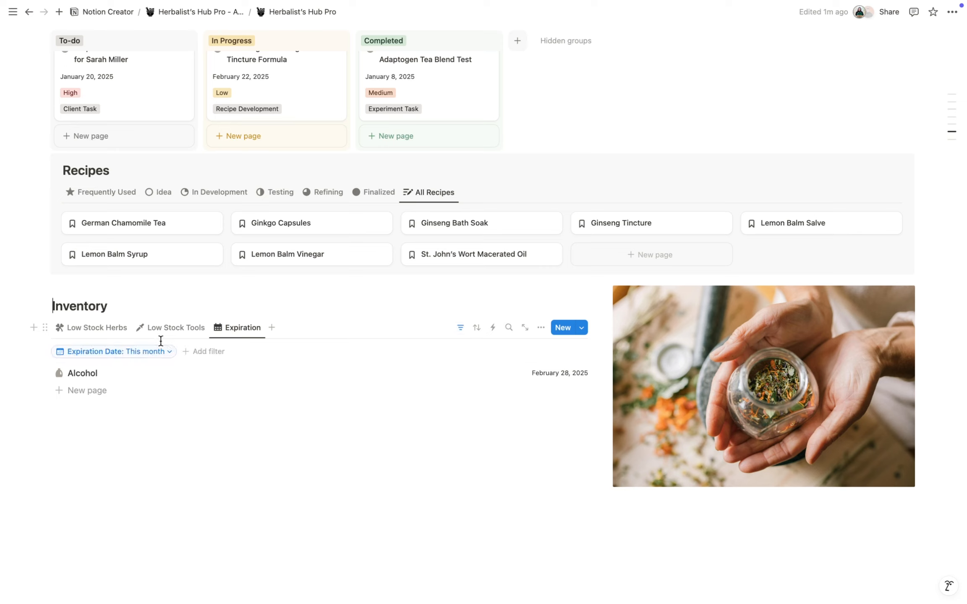
pyautogui.click(148, 353)
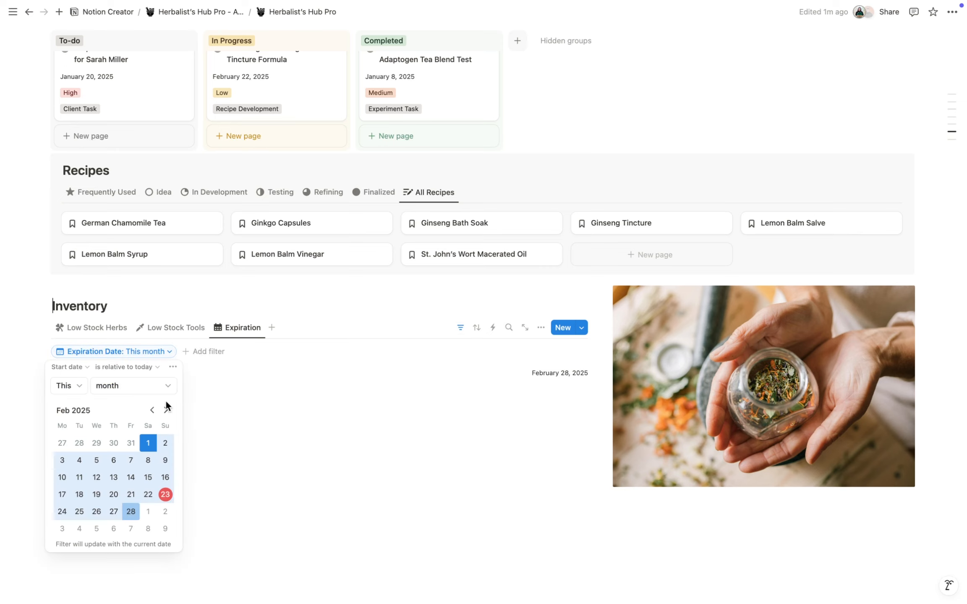
pyautogui.click(281, 445)
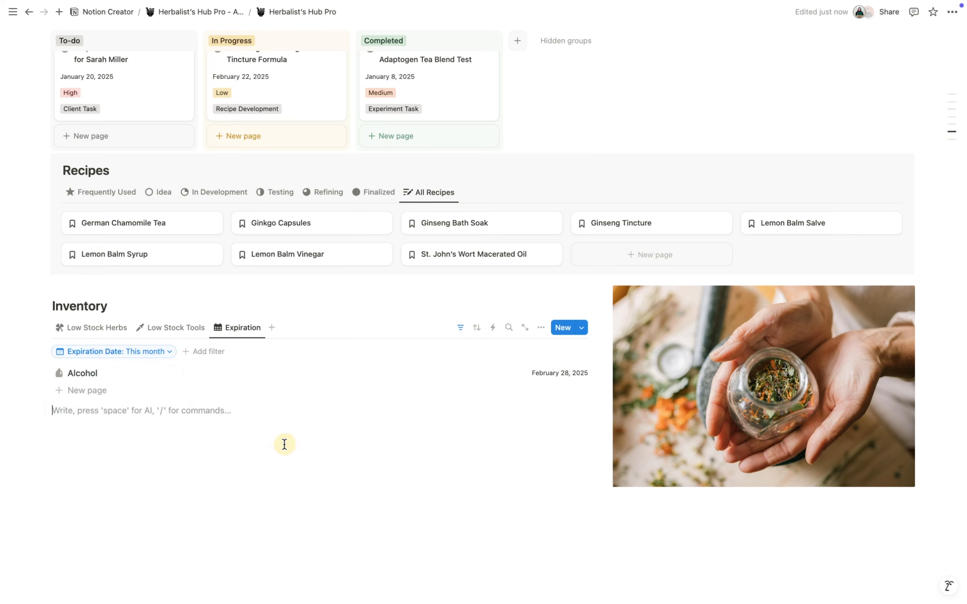
pyautogui.click(96, 328)
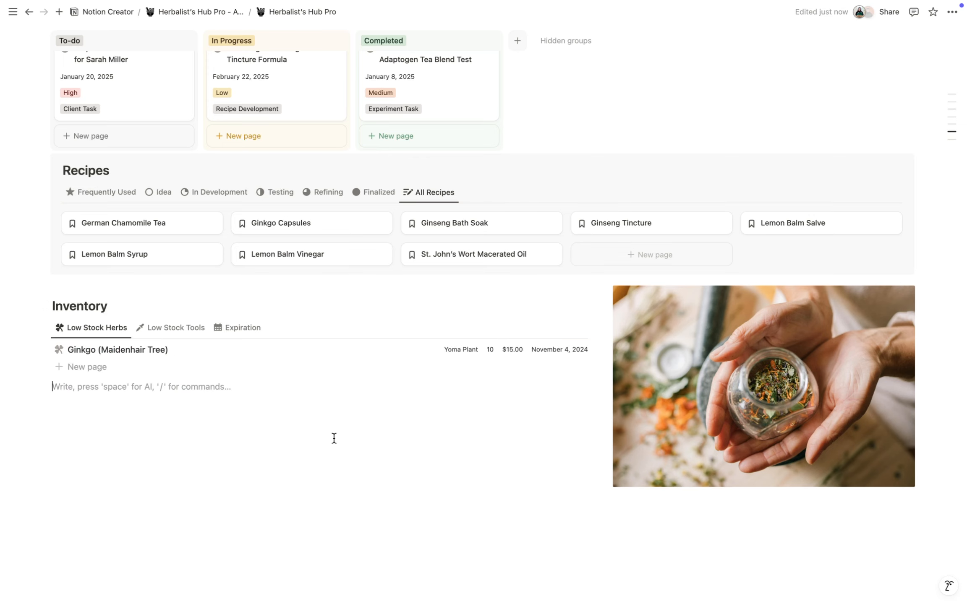
# Step: Open the Appointments database and examine all the columns of its Today table
pyautogui.scroll(15, 334, 438)
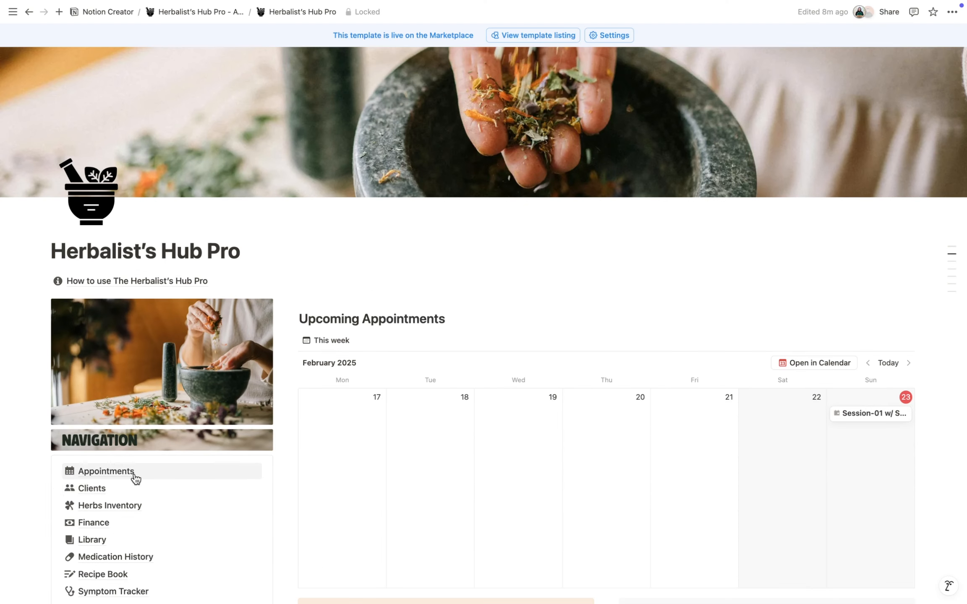
pyautogui.click(134, 474)
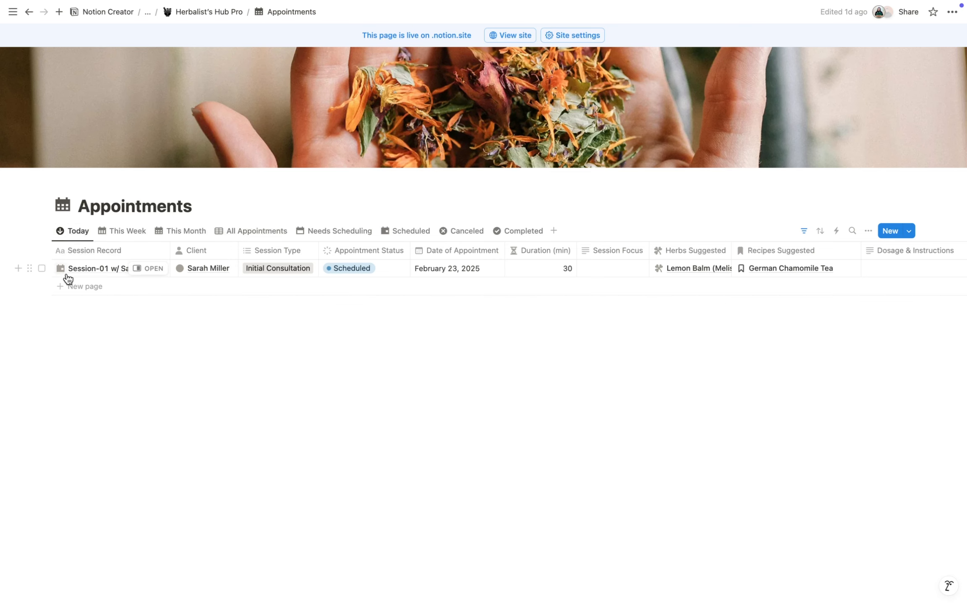
pyautogui.hscroll(10, 274, 272)
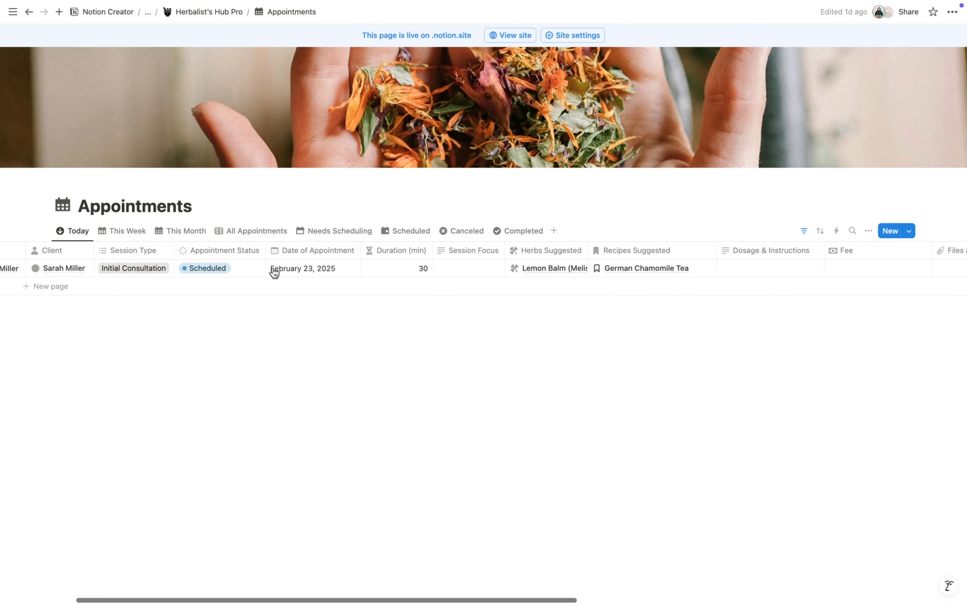
pyautogui.hscroll(5, 274, 271)
pyautogui.hscroll(10, 274, 273)
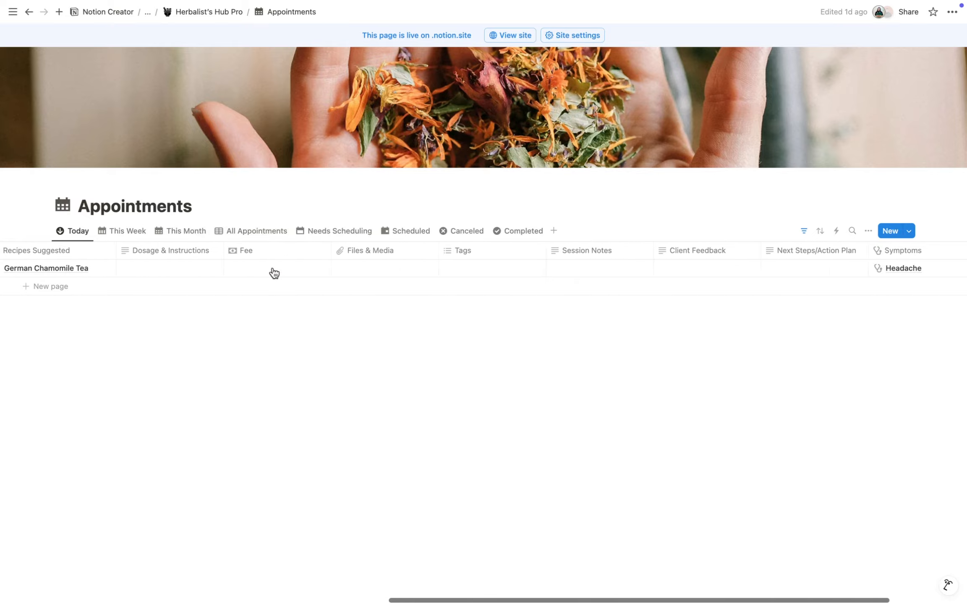
pyautogui.hscroll(-15, 274, 273)
pyautogui.hscroll(-5, 275, 273)
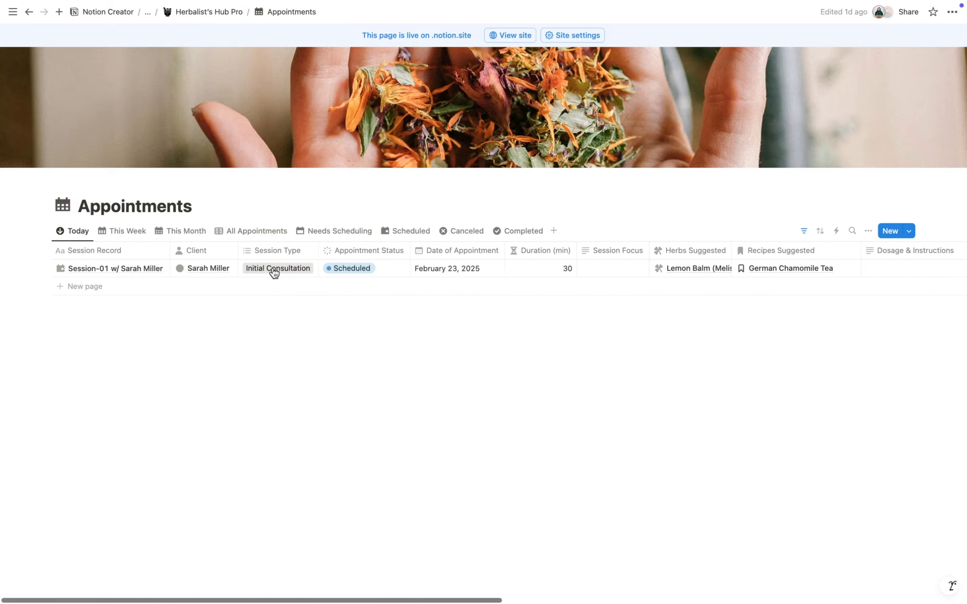
# Step: Review the Appointments views from This Week and This Month through All Appointments, Needs Scheduling, Scheduled, Canceled and Completed
pyautogui.click(126, 233)
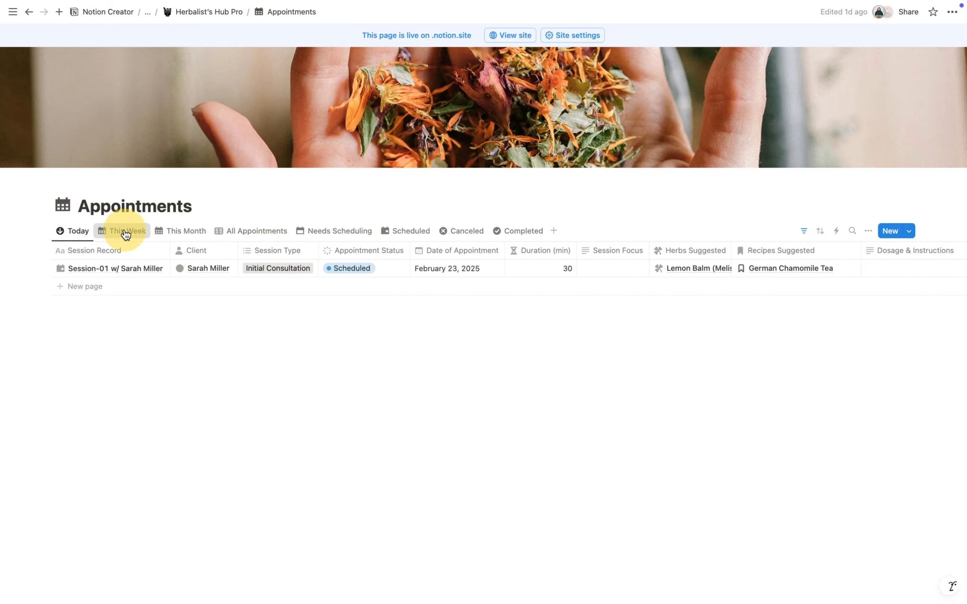
pyautogui.click(180, 235)
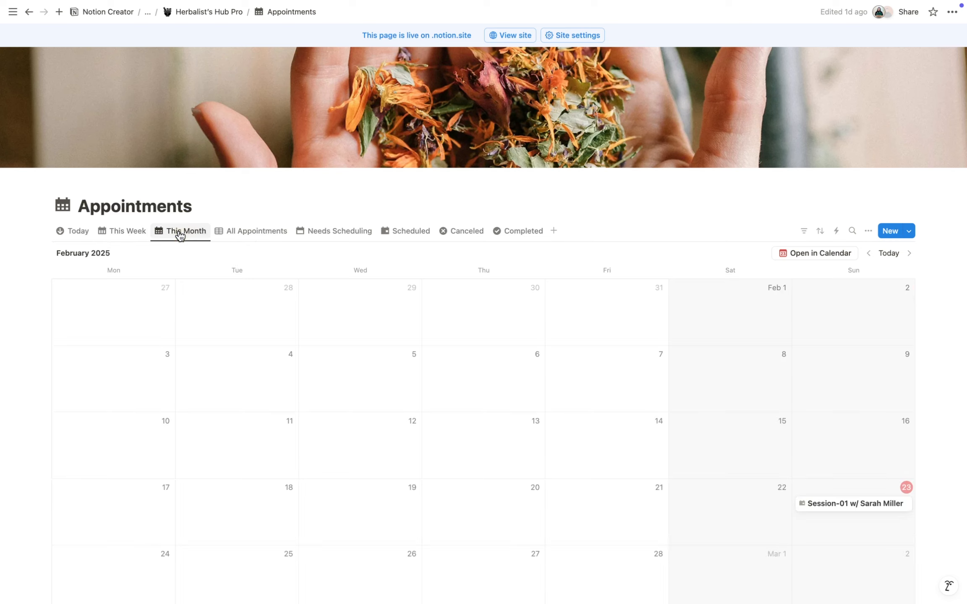
pyautogui.click(269, 235)
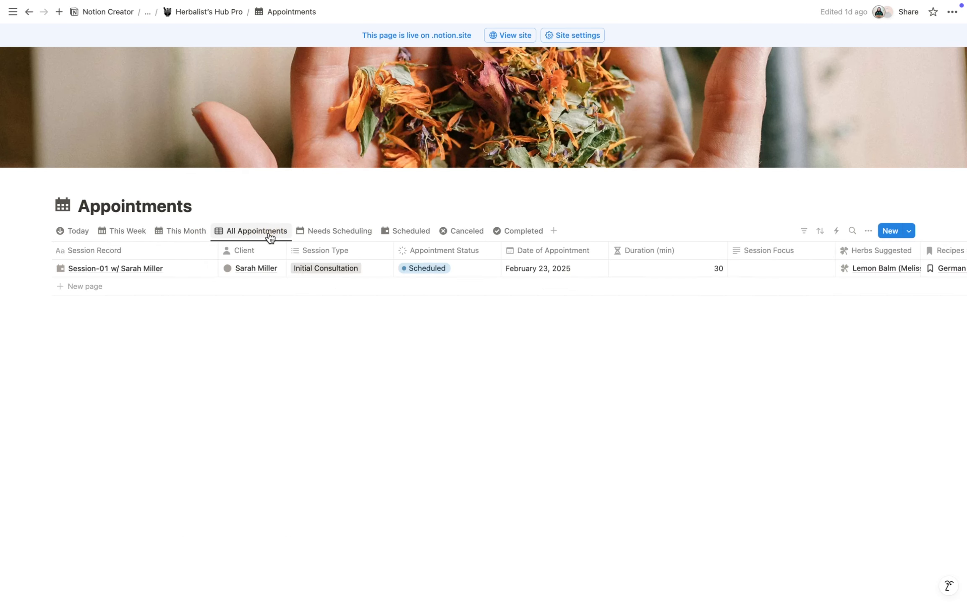
pyautogui.click(329, 234)
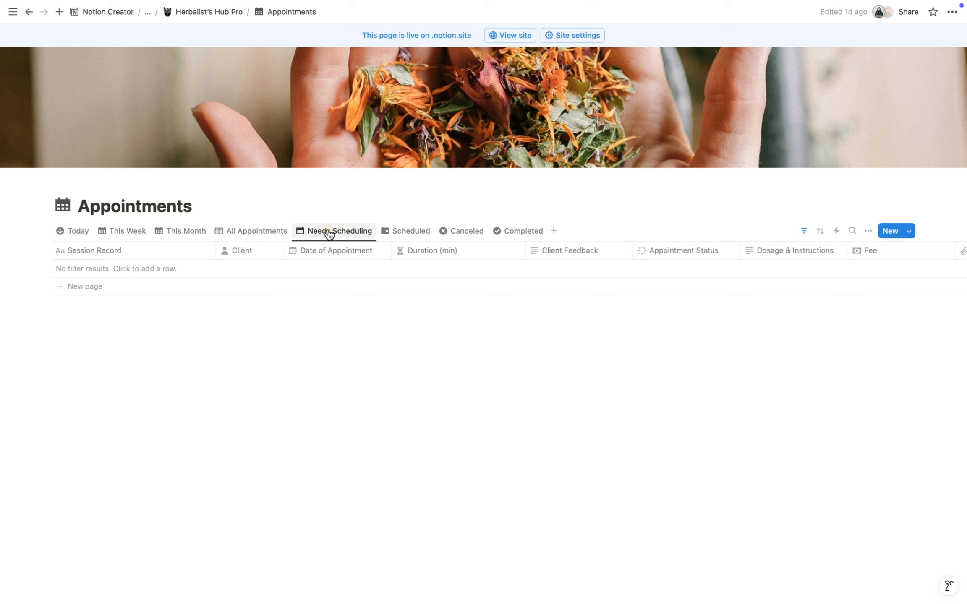
pyautogui.click(411, 237)
pyautogui.click(459, 233)
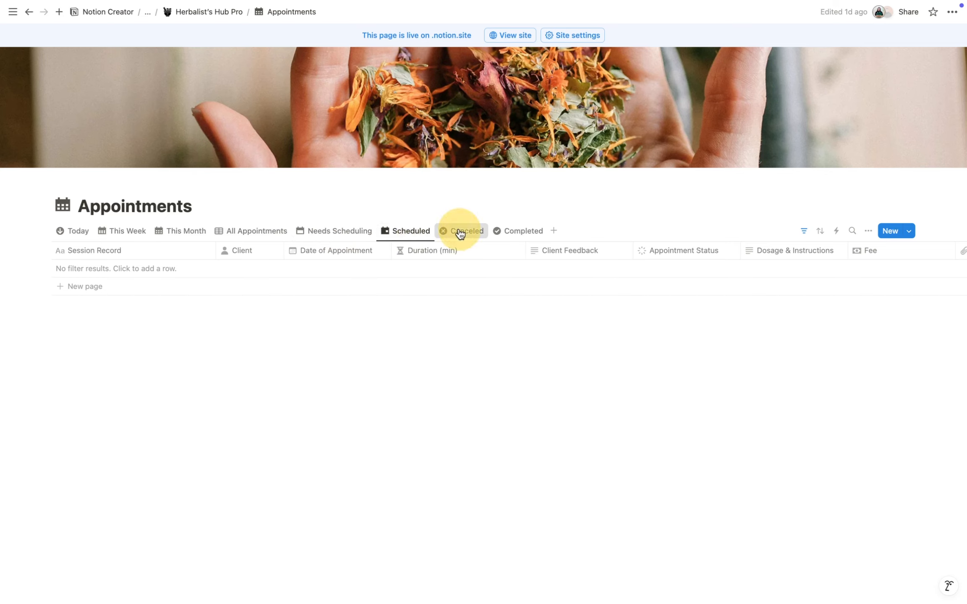
pyautogui.click(522, 236)
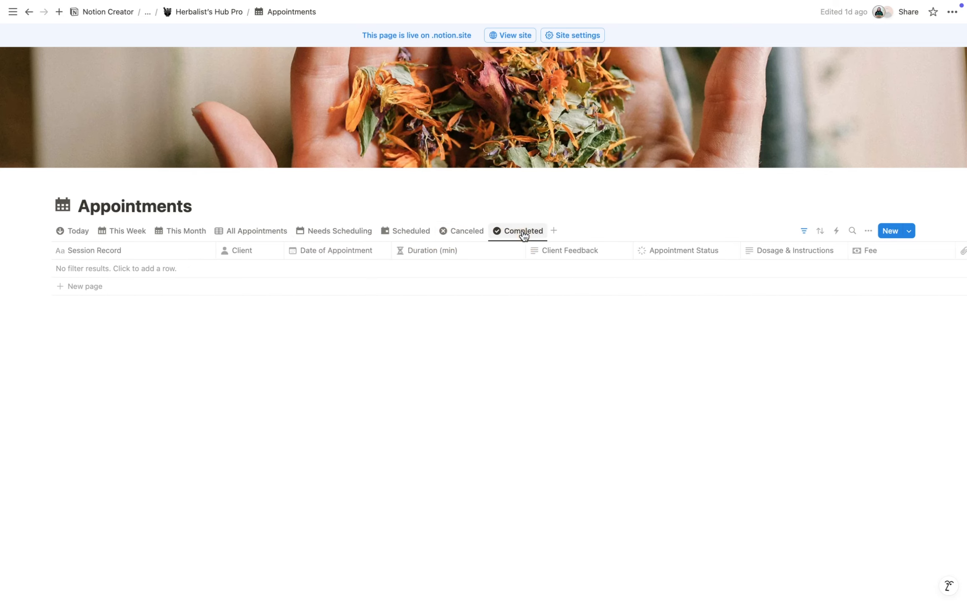
# Step: Open the appointment listed under Today, review its fields, and check how another client can be linked without adding one
pyautogui.click(75, 234)
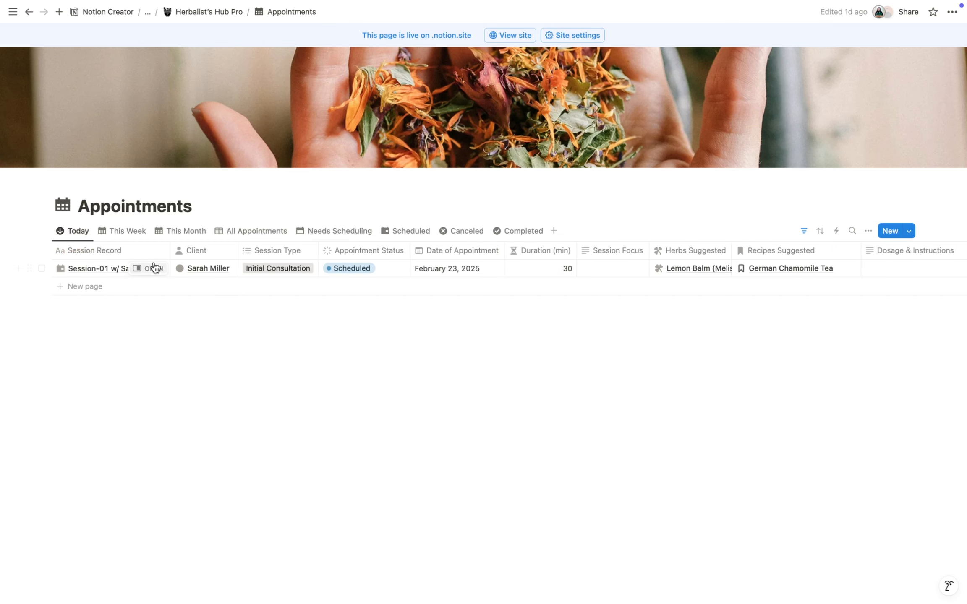
pyautogui.click(151, 268)
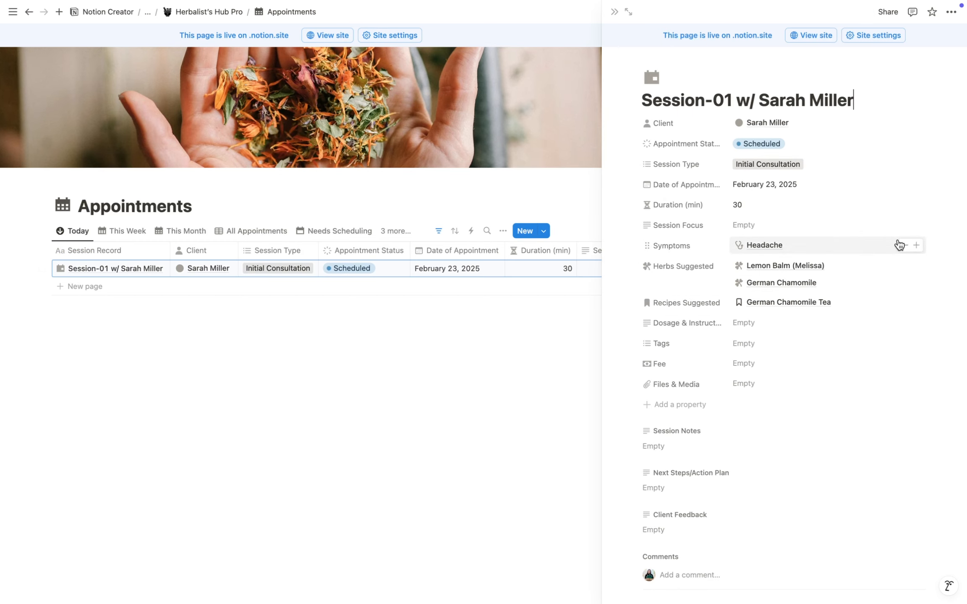
pyautogui.scroll(-3, 923, 208)
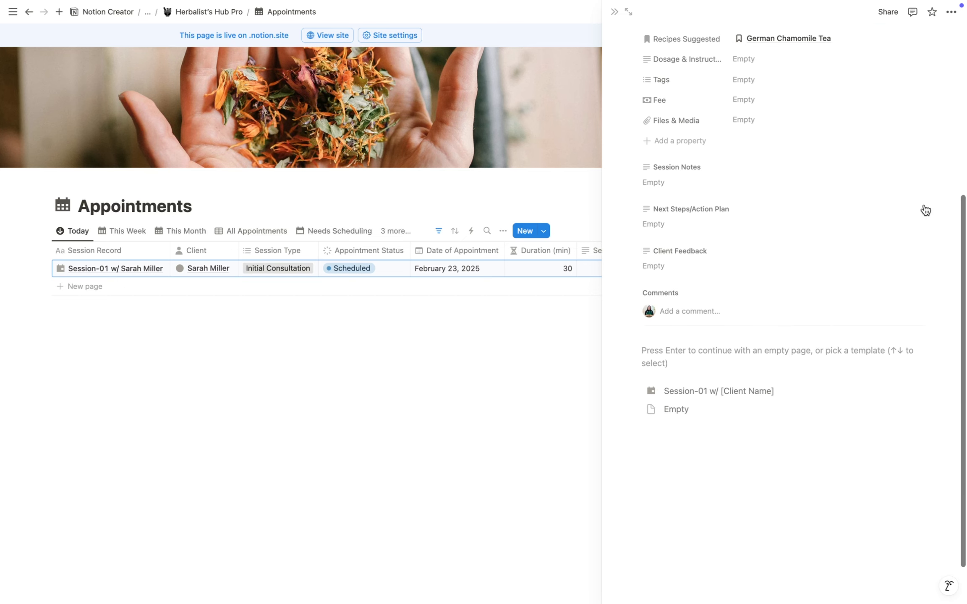
pyautogui.scroll(6, 923, 206)
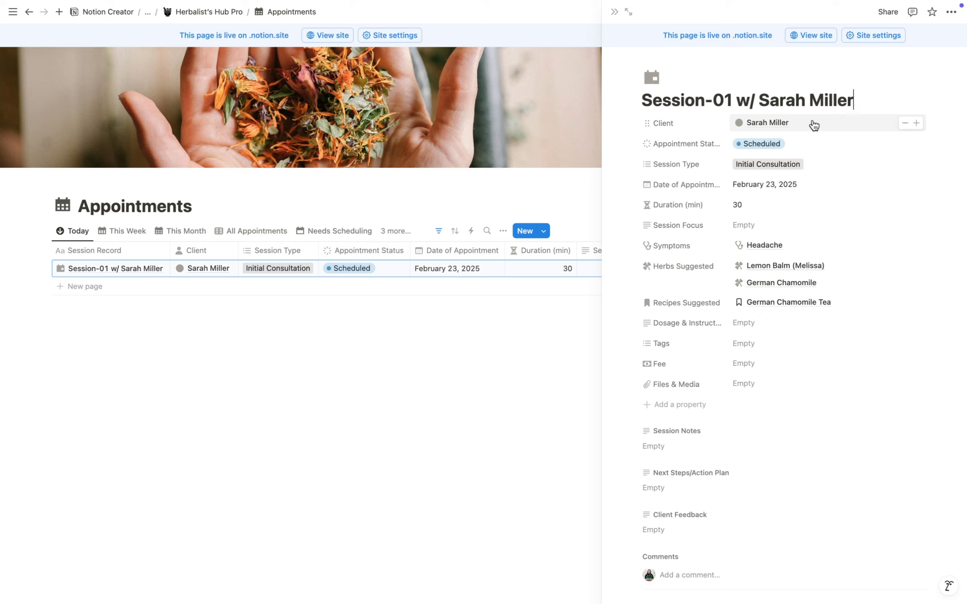
pyautogui.click(918, 125)
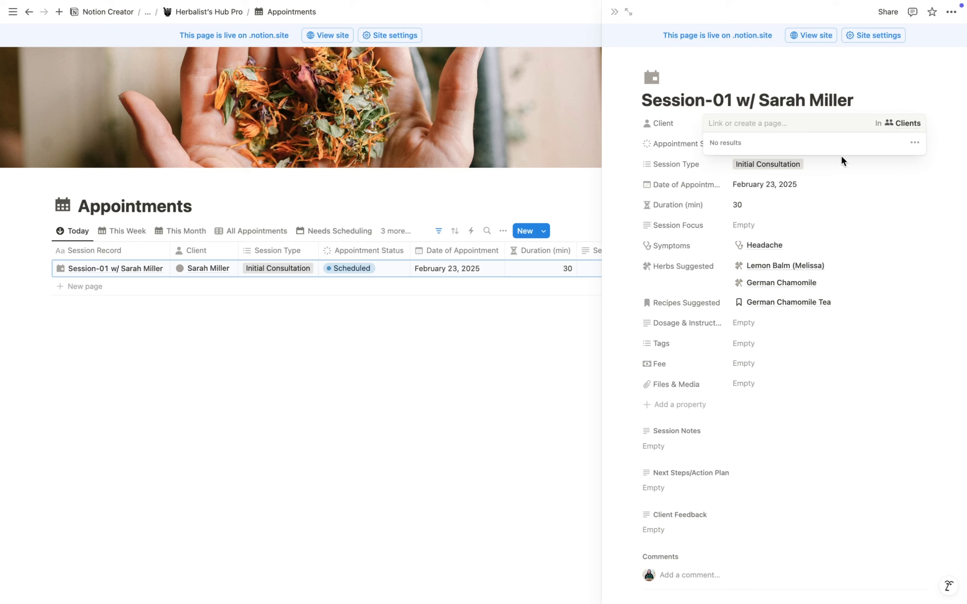
pyautogui.click(896, 91)
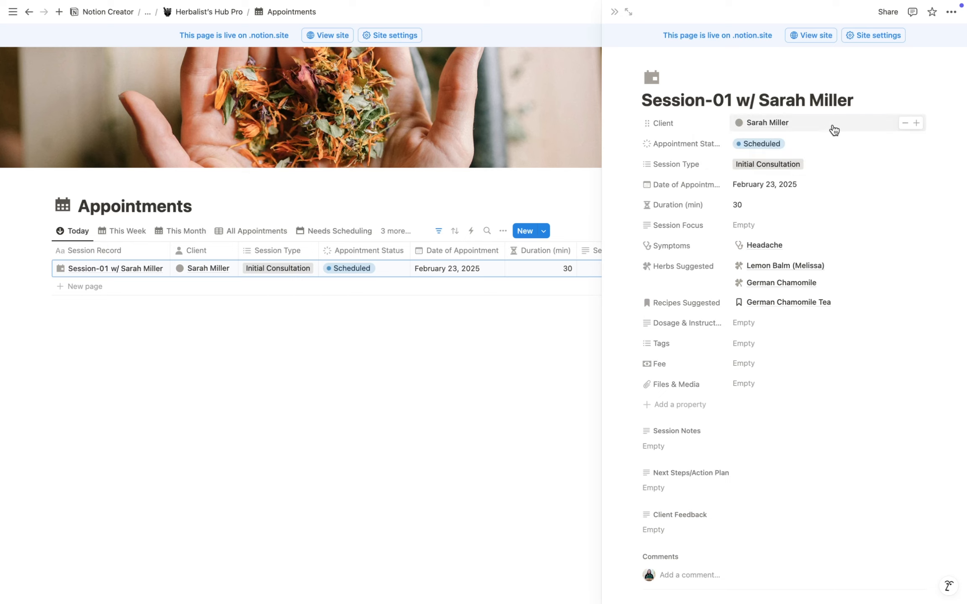
# Step: Open the linked client's record, review personal info, sessions, notes and Symptom Tracker, and return to the appointment through Session History
pyautogui.click(761, 124)
pyautogui.scroll(-3, 898, 236)
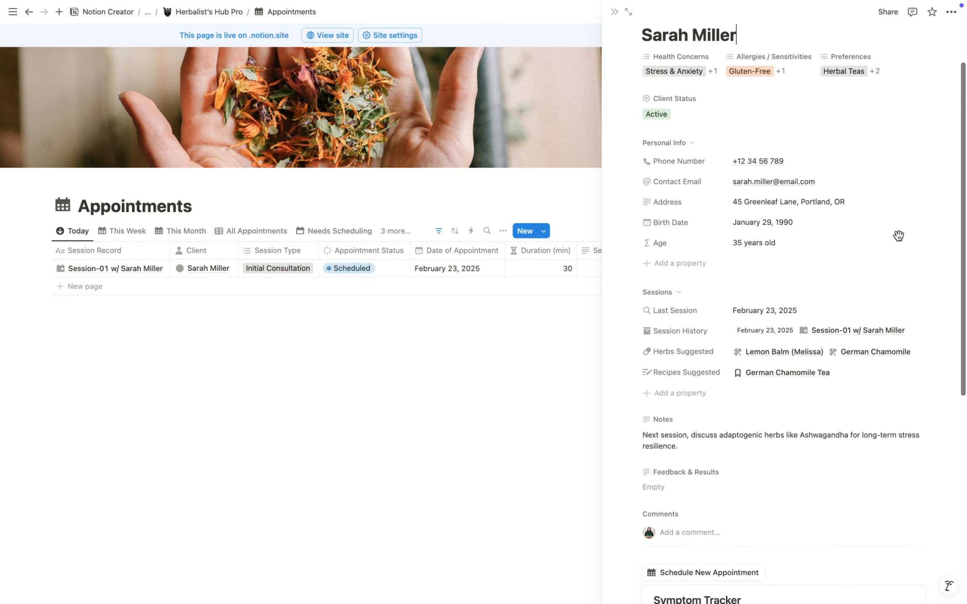
pyautogui.scroll(-10, 898, 236)
pyautogui.scroll(10, 898, 235)
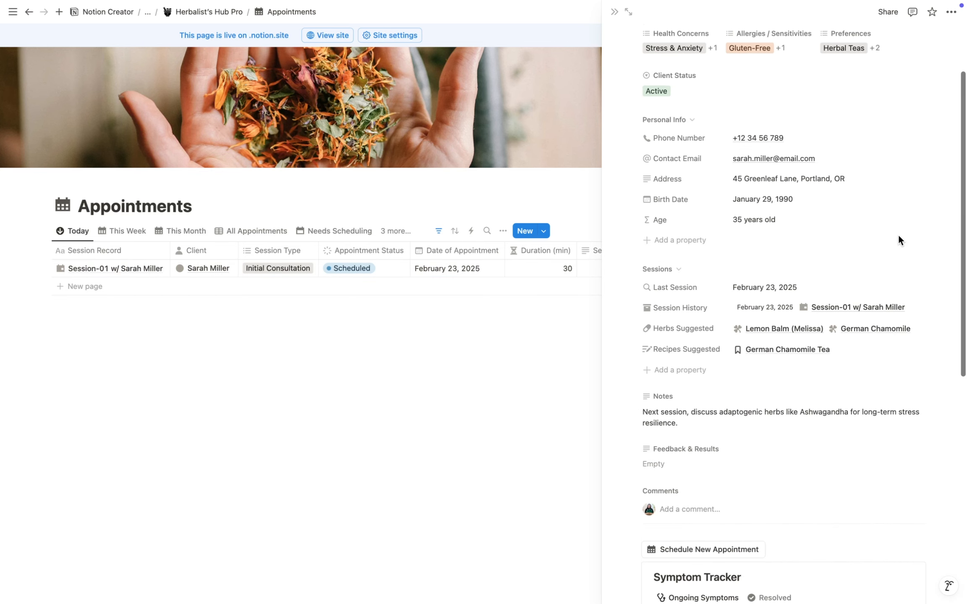
pyautogui.click(852, 307)
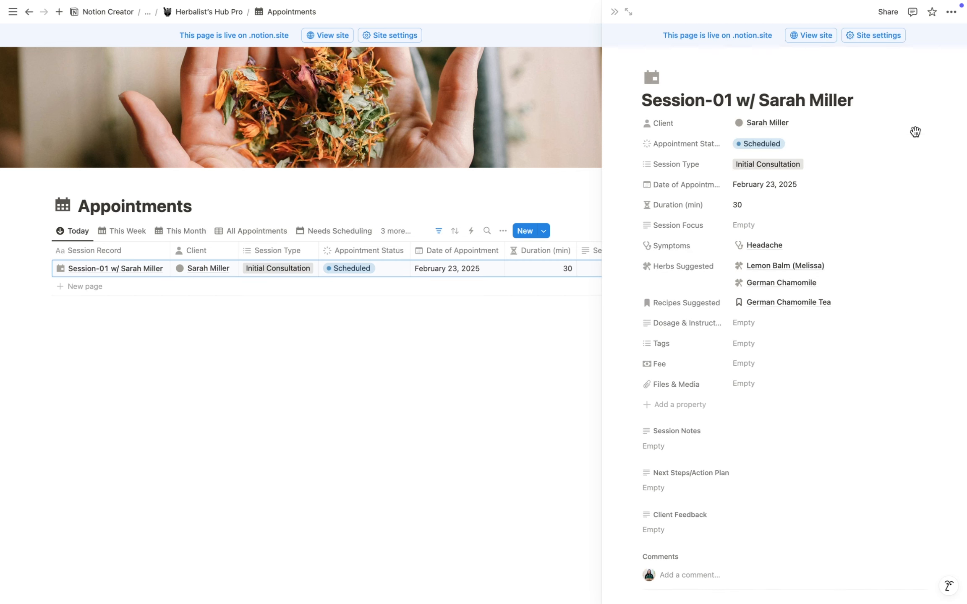
# Step: Check the available Appointment Status and Session Type options in the appointment without changing either
pyautogui.click(825, 147)
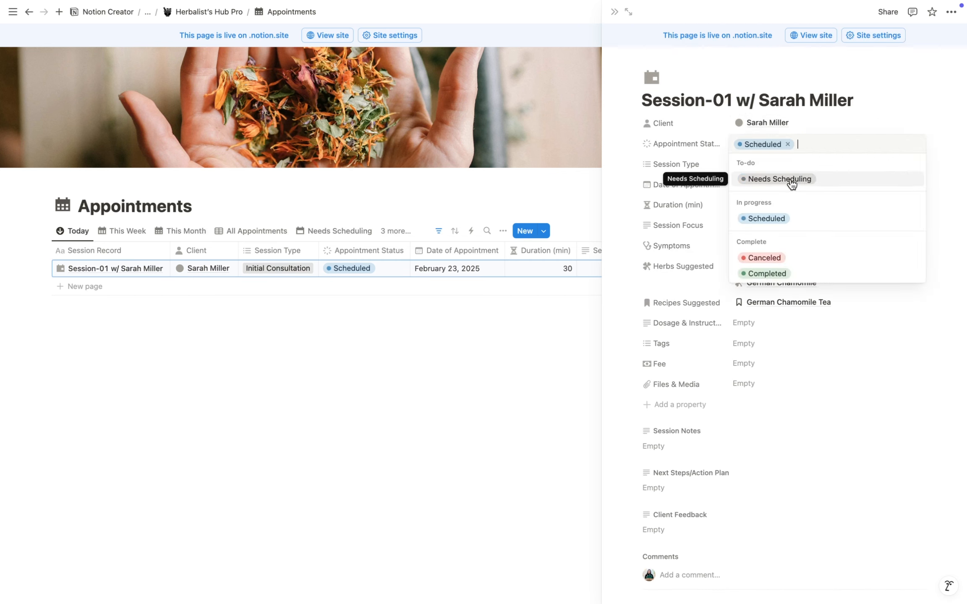
pyautogui.click(901, 92)
pyautogui.click(836, 164)
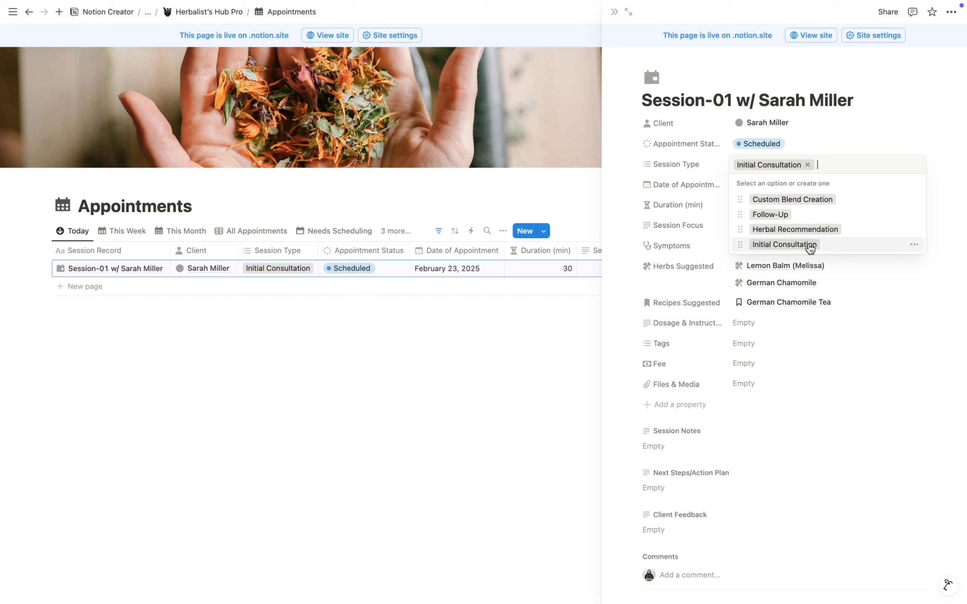
pyautogui.click(909, 136)
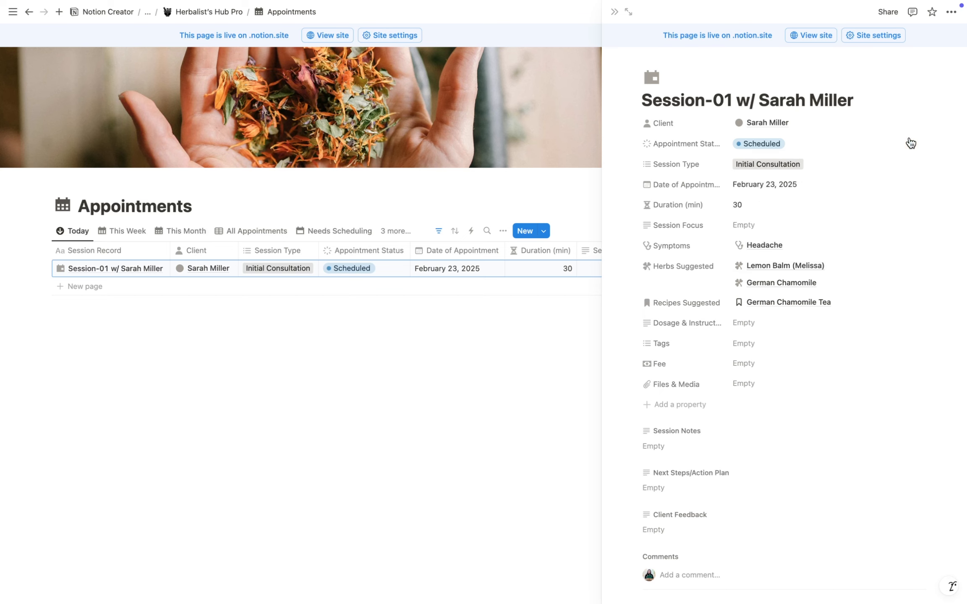
# Step: Inspect the appointment's date, duration and Session Focus fields without editing them
pyautogui.click(828, 184)
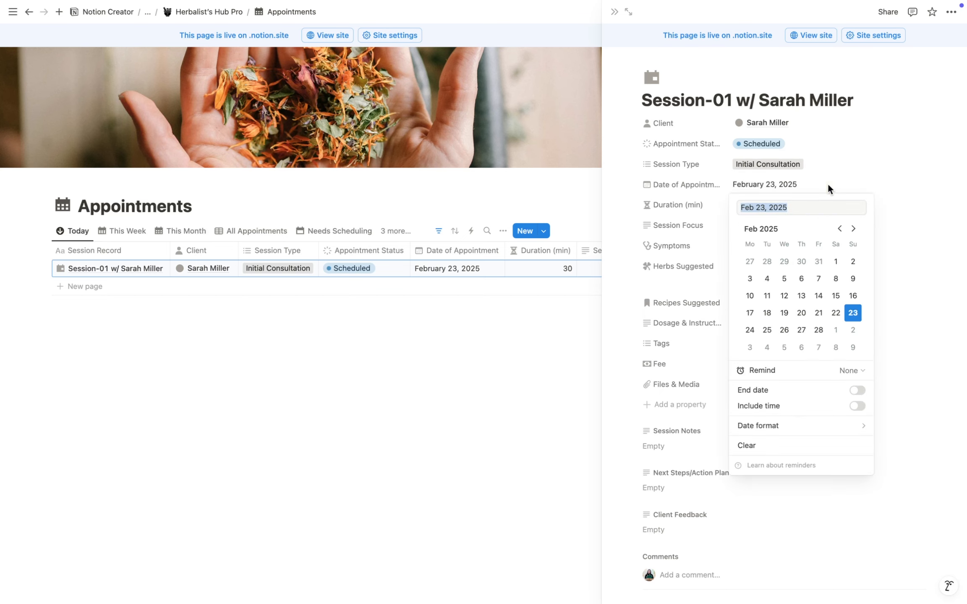
pyautogui.click(895, 204)
pyautogui.click(753, 205)
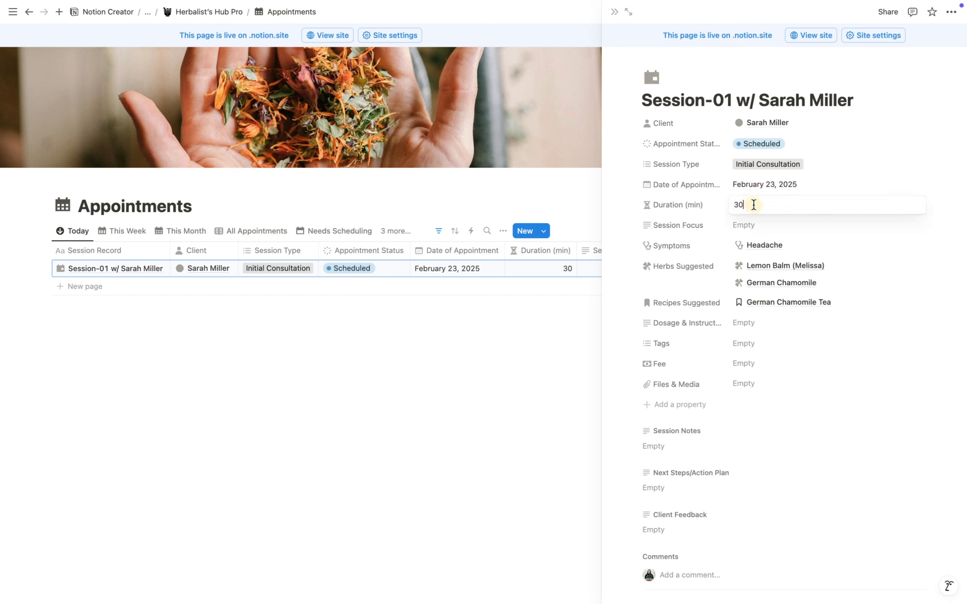
pyautogui.click(925, 185)
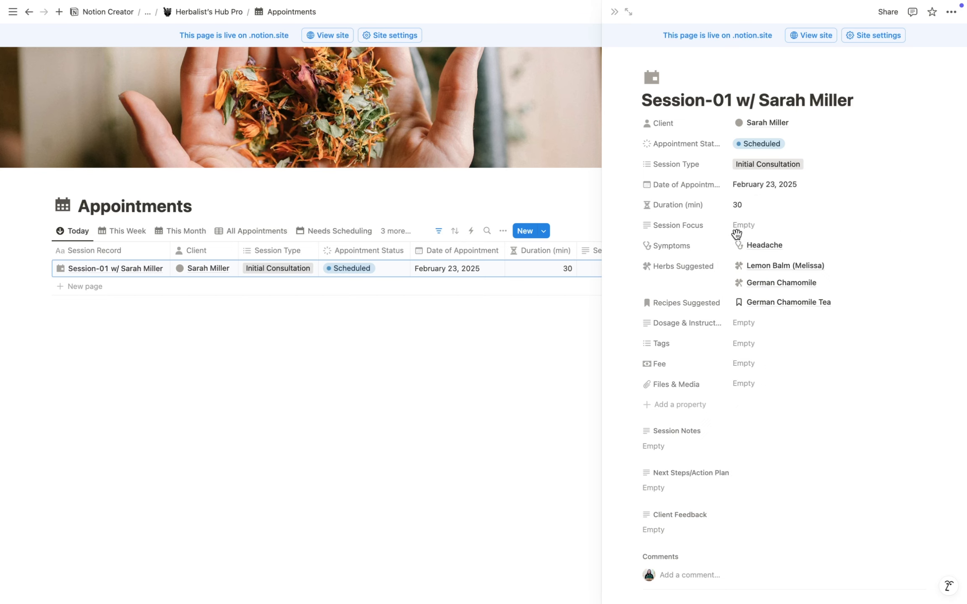
pyautogui.click(751, 227)
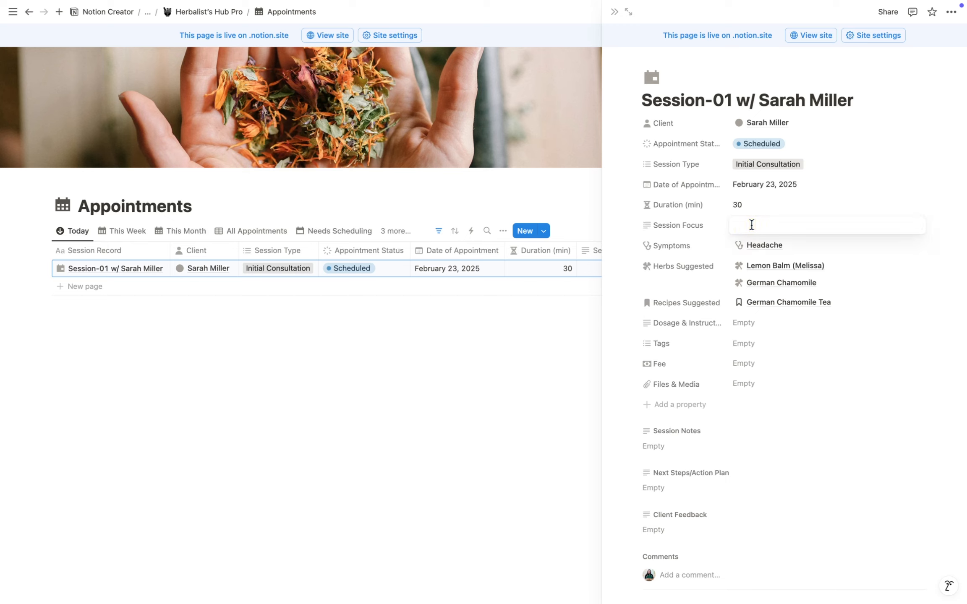
pyautogui.click(877, 245)
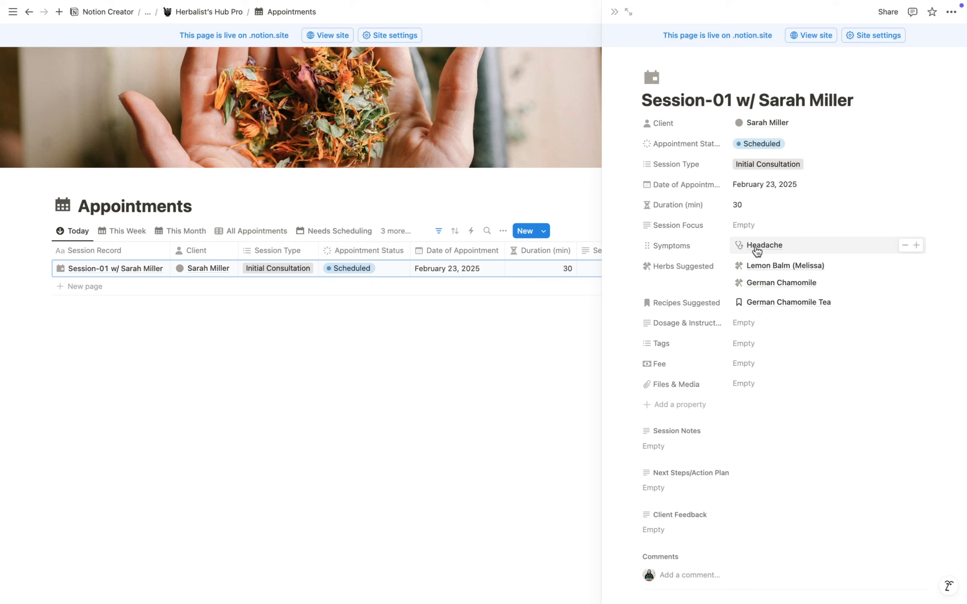
# Step: Check which other symptoms can be linked, review the Headache record's details, and return to the appointment
pyautogui.click(915, 246)
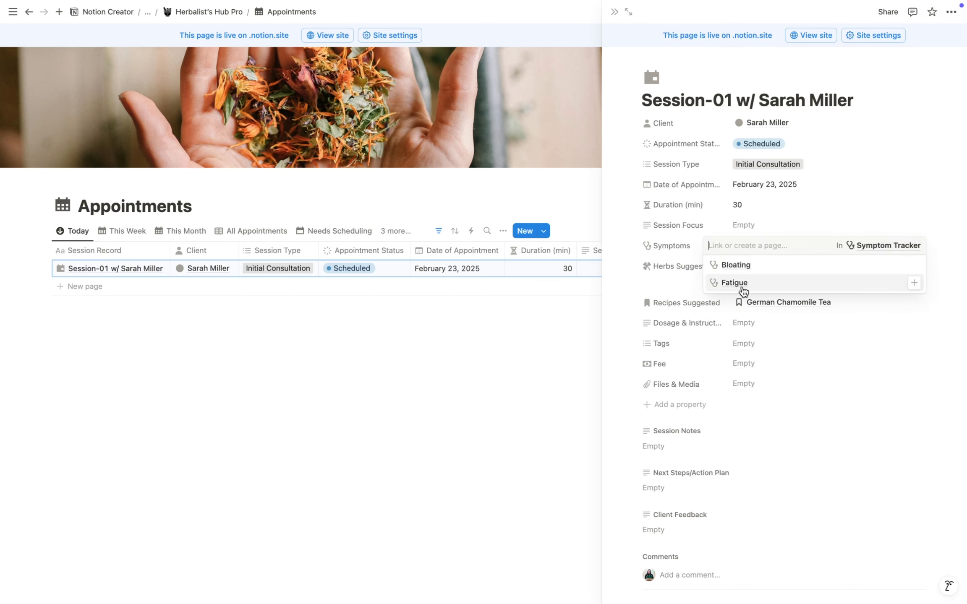
pyautogui.click(918, 219)
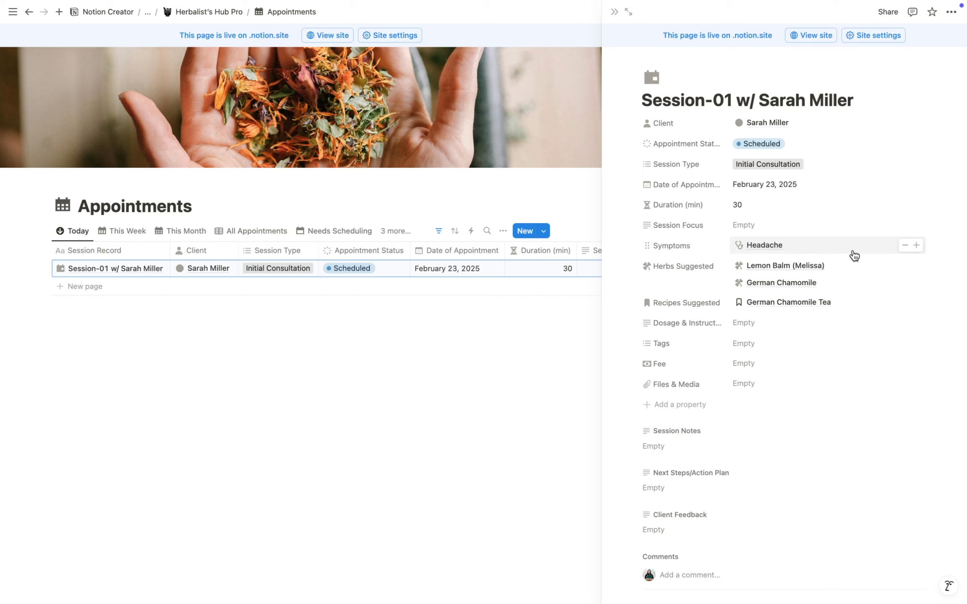
pyautogui.click(771, 247)
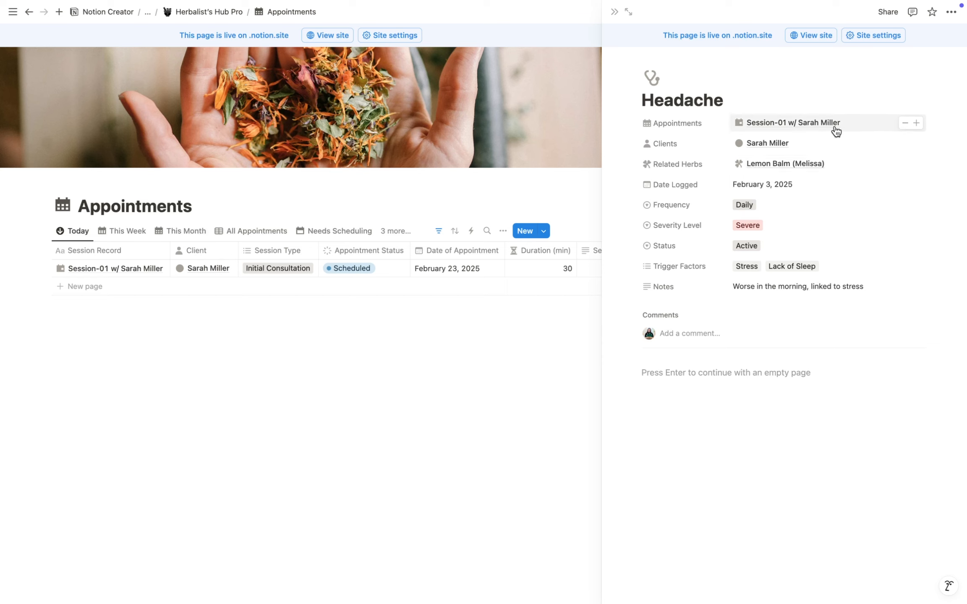
pyautogui.click(813, 122)
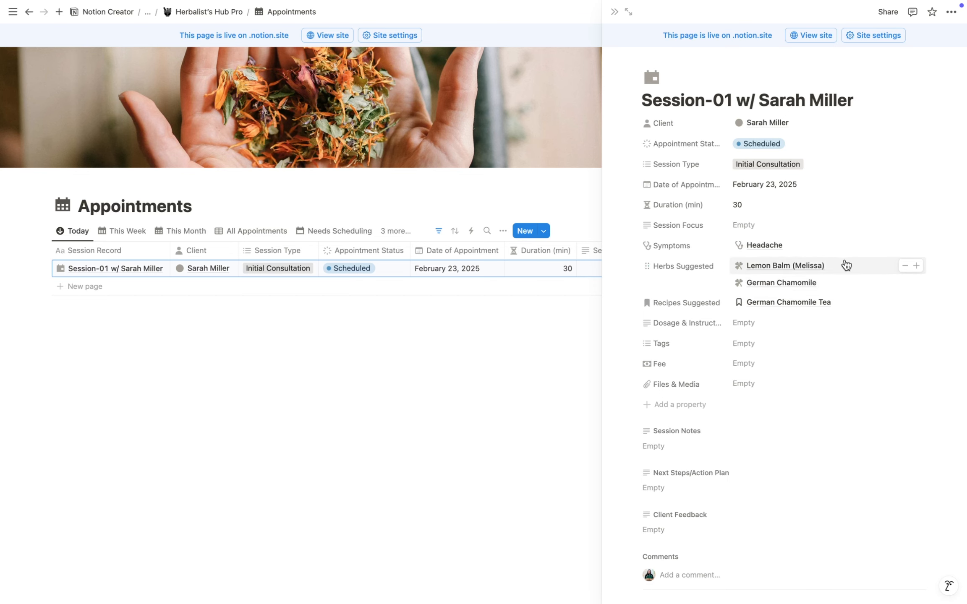
# Step: Check which other herbs can be suggested, review the full Lemon Balm (Melissa) record, and return to the appointment
pyautogui.click(916, 267)
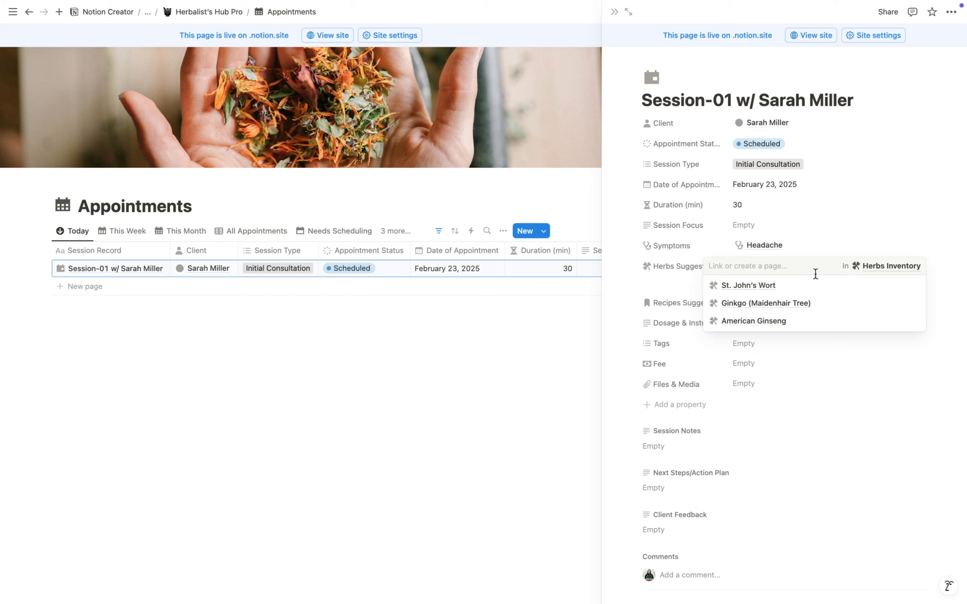
pyautogui.click(909, 219)
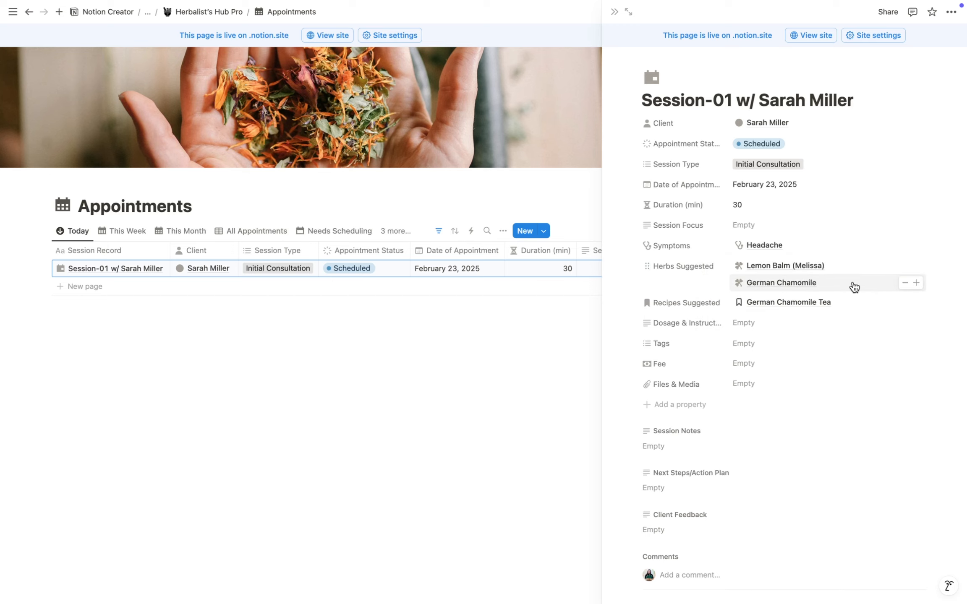
pyautogui.click(809, 265)
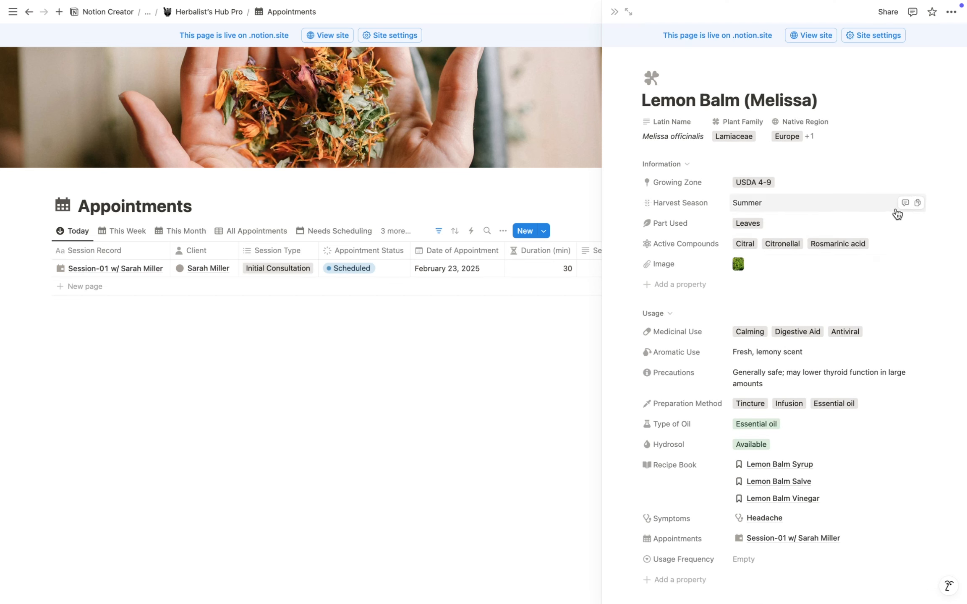
pyautogui.scroll(-5, 879, 479)
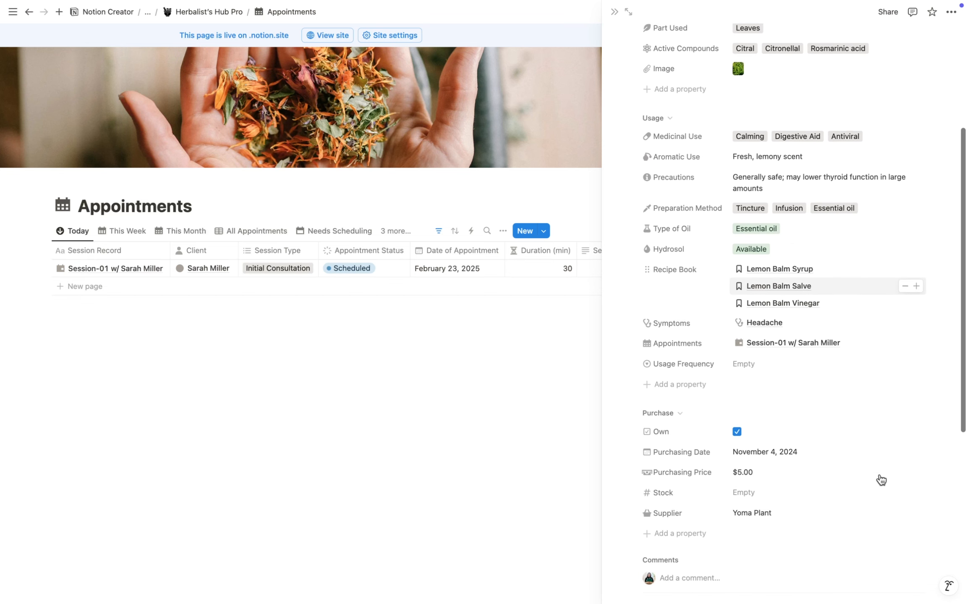
pyautogui.scroll(-3, 881, 479)
pyautogui.scroll(5, 880, 479)
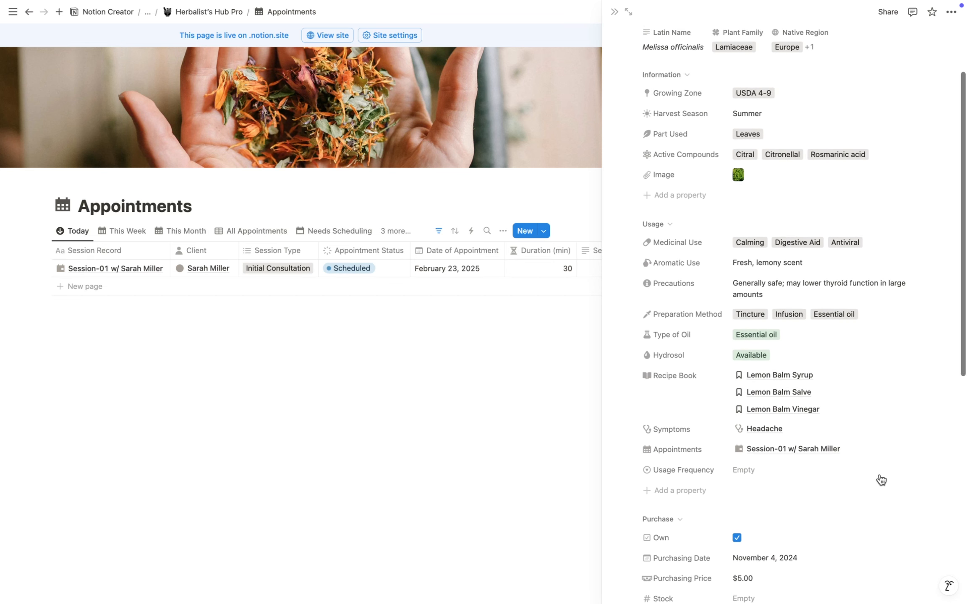
pyautogui.scroll(2, 879, 477)
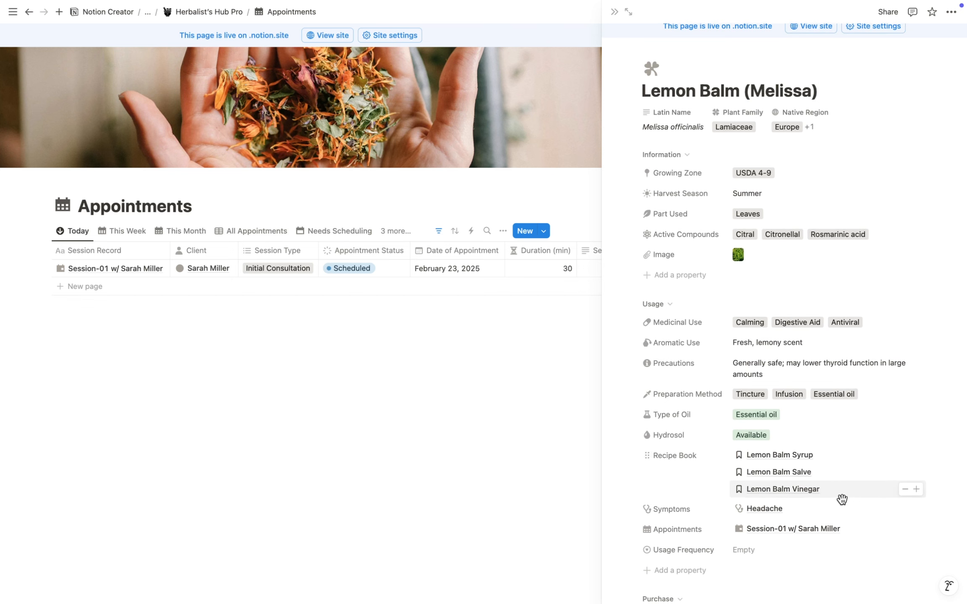
pyautogui.click(812, 529)
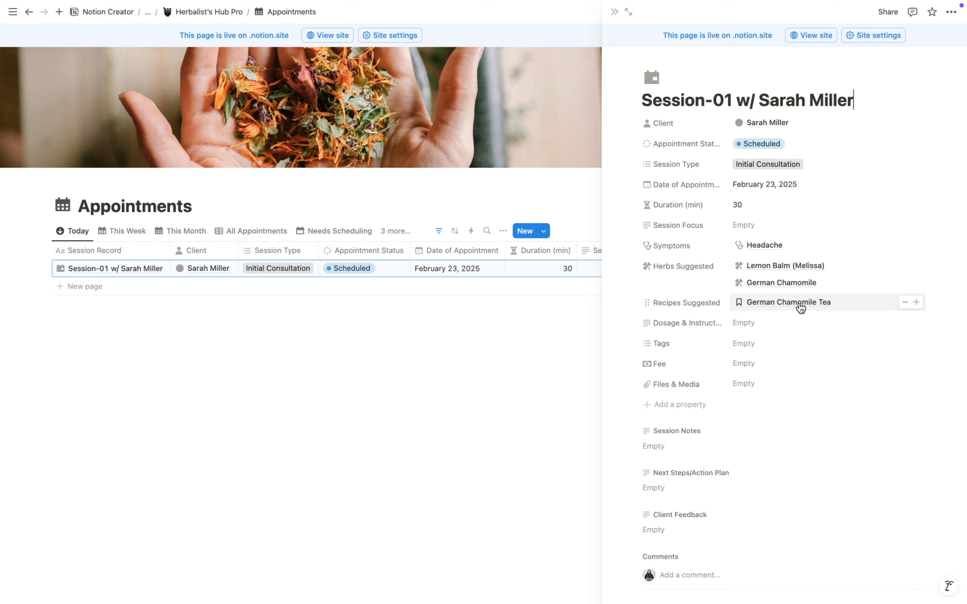
# Step: Inspect the appointment's Recipes Suggested, Dosage & Instructions and Tags fields without adding anything
pyautogui.click(917, 303)
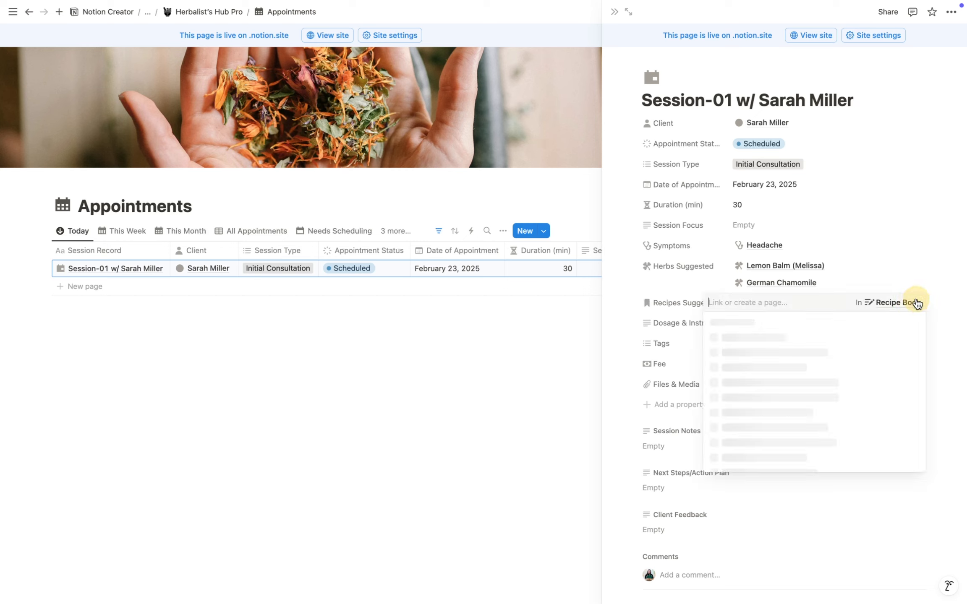
pyautogui.click(883, 273)
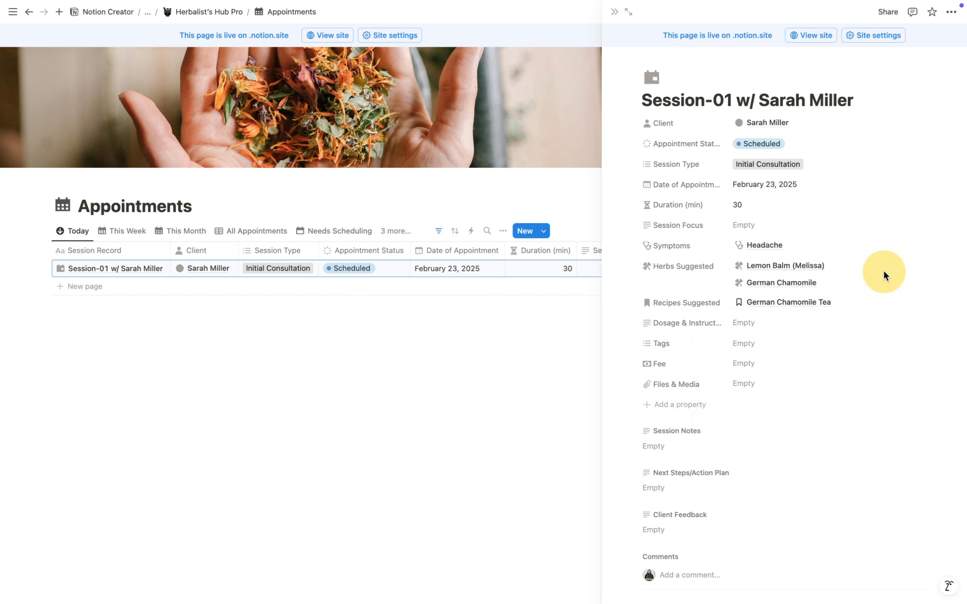
pyautogui.click(784, 322)
pyautogui.click(763, 348)
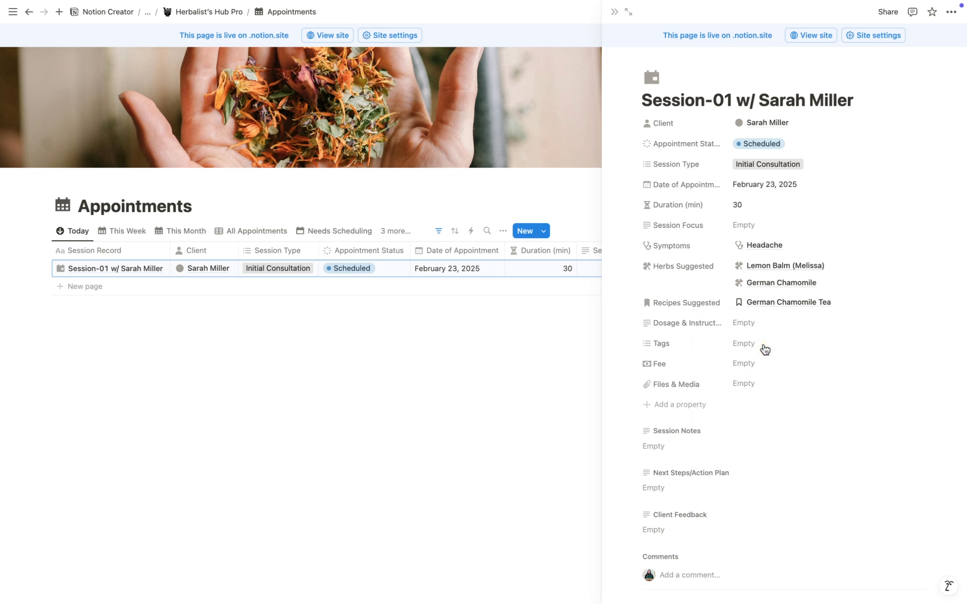
pyautogui.click(764, 344)
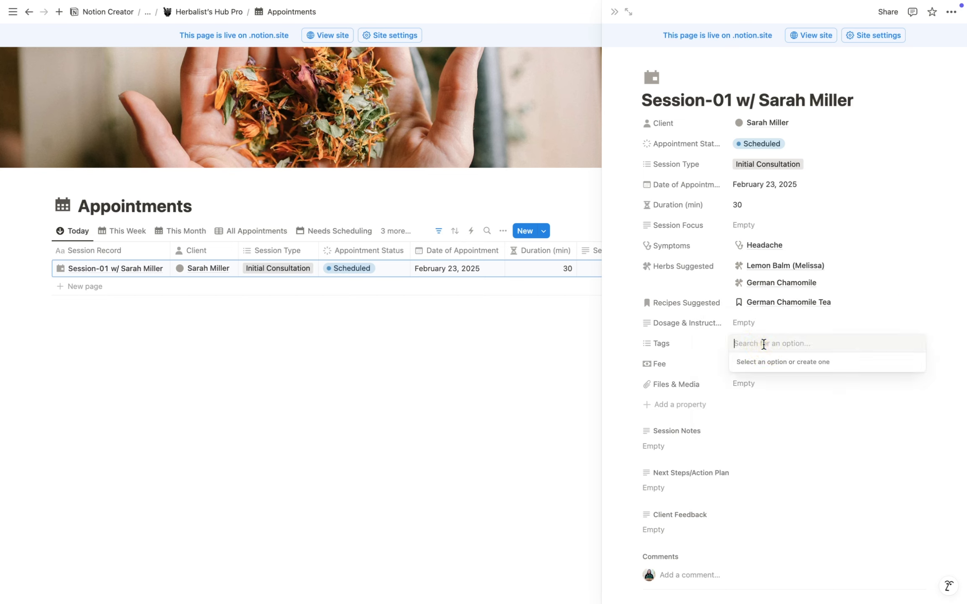
pyautogui.click(709, 363)
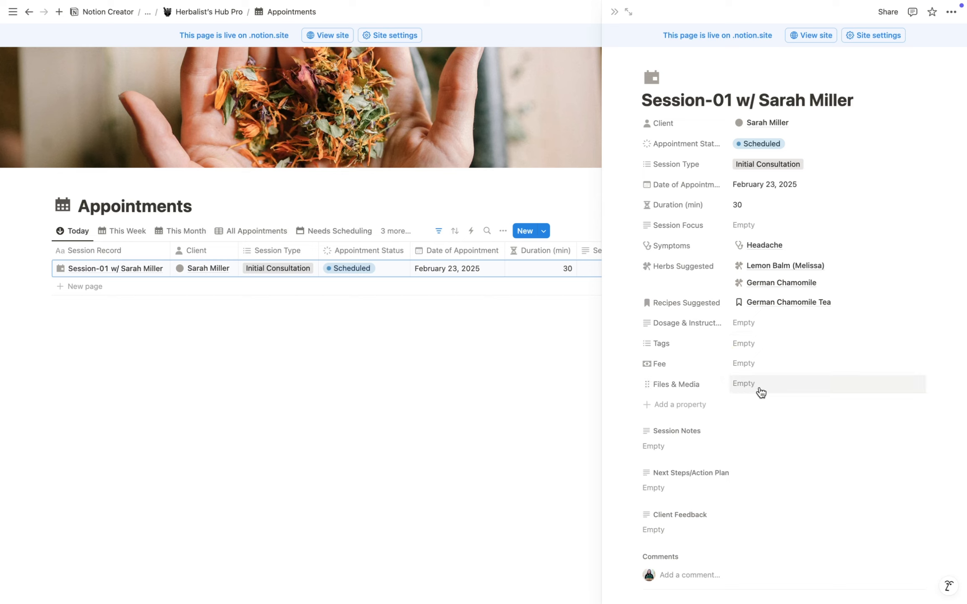
# Step: Examine the property types that can be added to the appointment without adding one
pyautogui.click(688, 406)
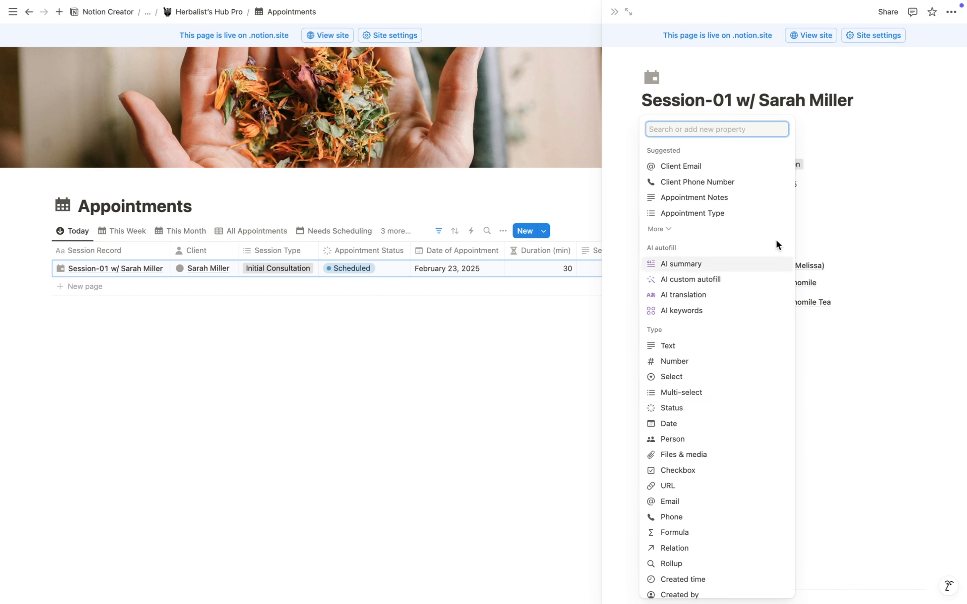
pyautogui.scroll(-2, 697, 509)
pyautogui.scroll(2, 697, 522)
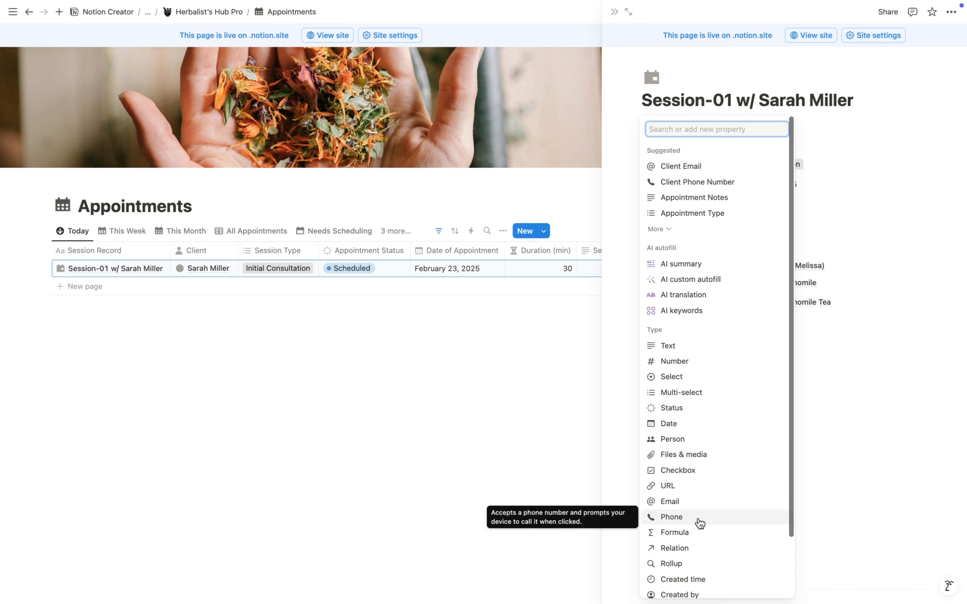
pyautogui.click(891, 404)
# Step: Review the appointment's Session Notes, Next Steps/Action Plan, Client Feedback and page template options, and close the record
pyautogui.scroll(-2, 743, 425)
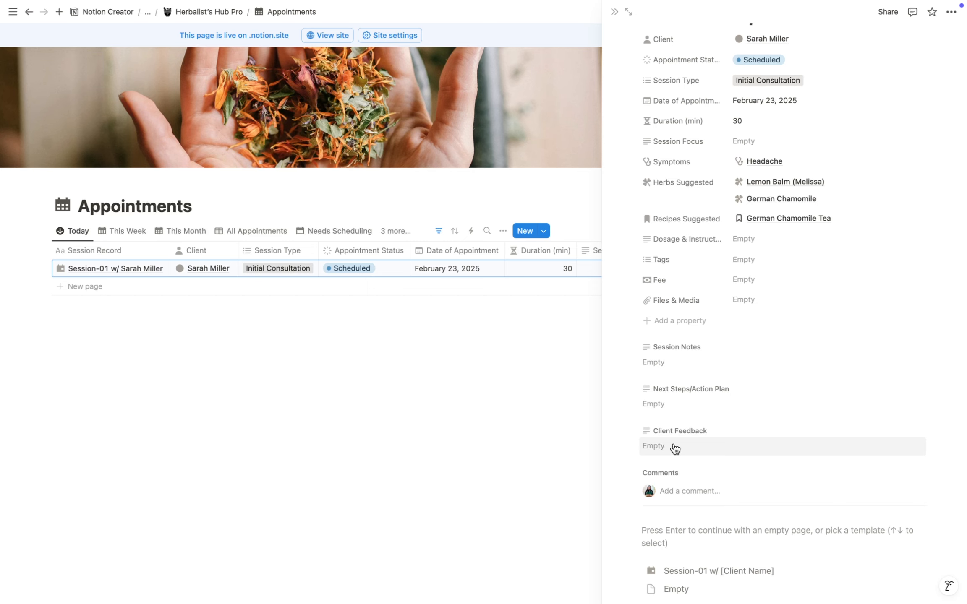
pyautogui.scroll(-5, 674, 448)
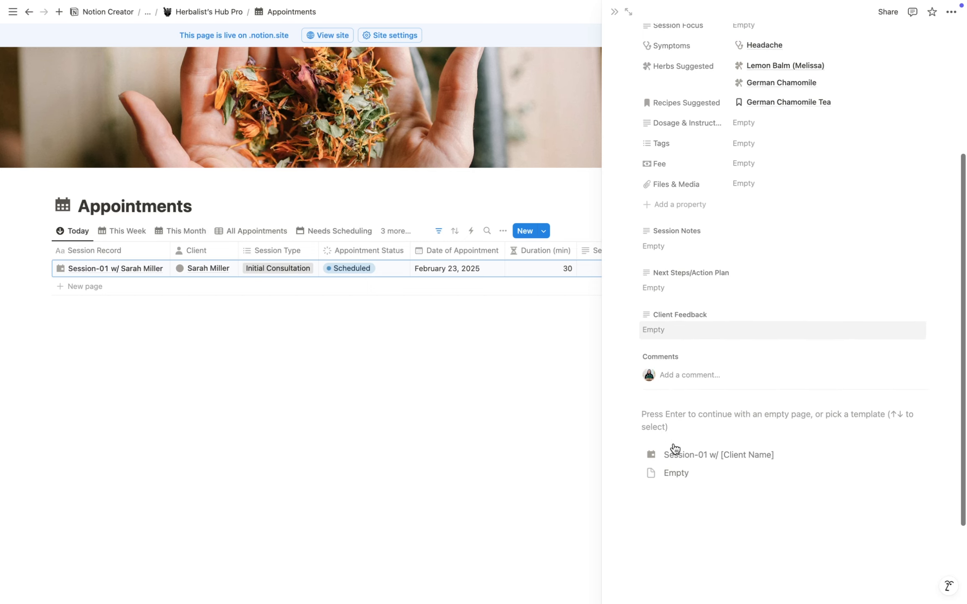
pyautogui.scroll(7, 674, 444)
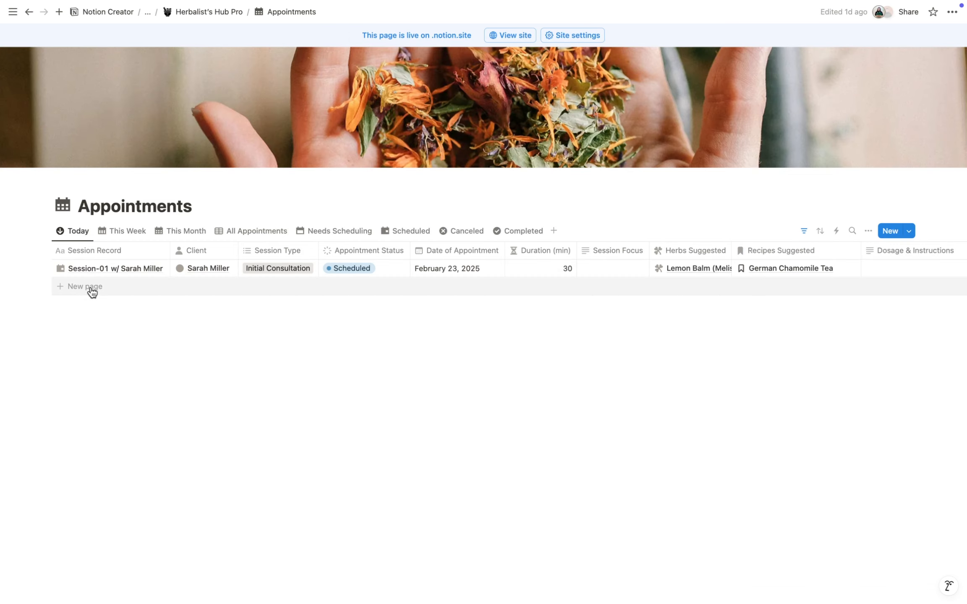
# Step: Add a new appointment in the Today view, open its record and check the appointment date options without changing them
pyautogui.click(91, 288)
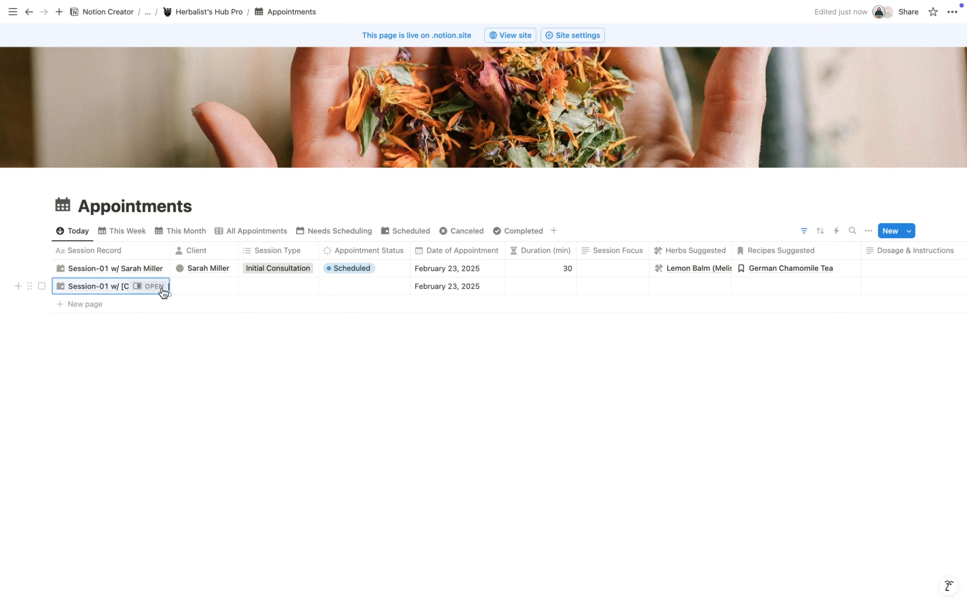
pyautogui.click(156, 286)
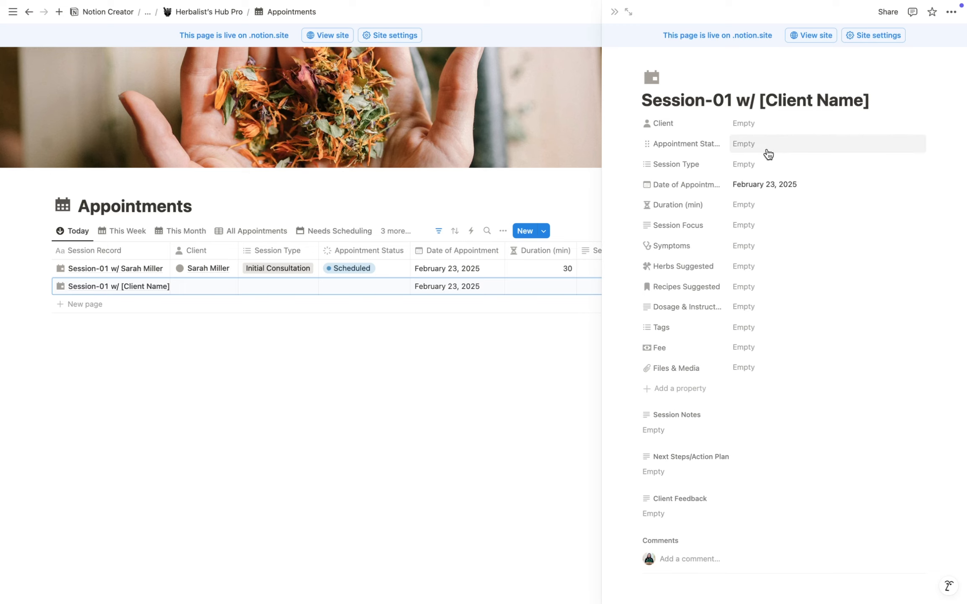
pyautogui.click(755, 184)
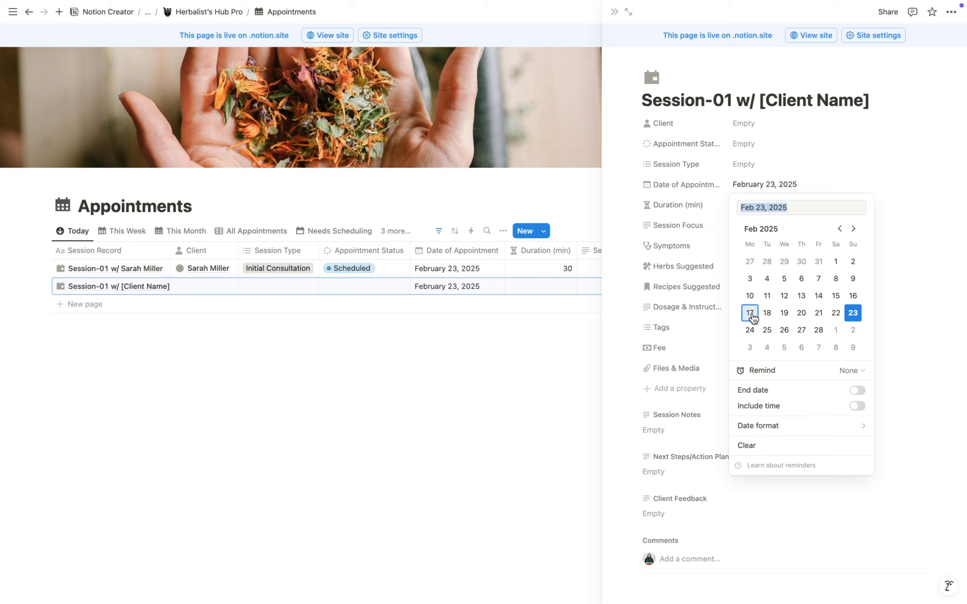
pyautogui.click(908, 238)
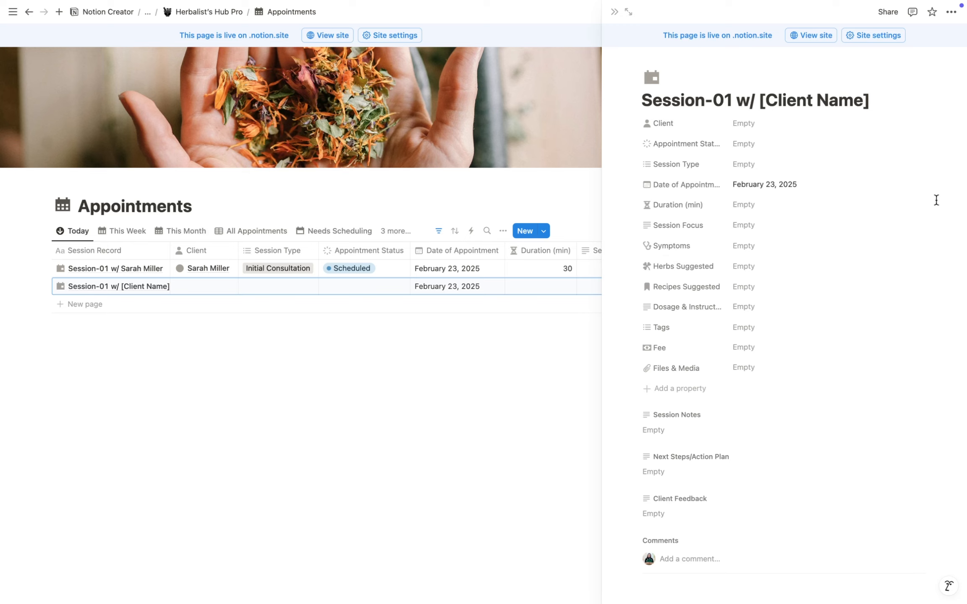
# Step: Return to the Herbalist's Hub Pro dashboard, open the Clients database and look across its columns
pyautogui.click(226, 13)
pyautogui.scroll(-4, 350, 447)
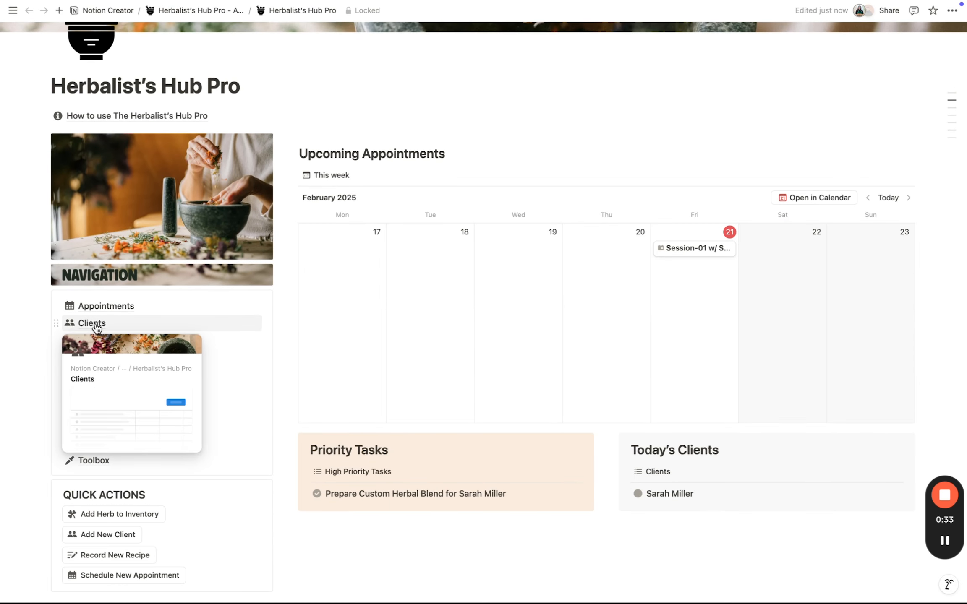
pyautogui.click(96, 328)
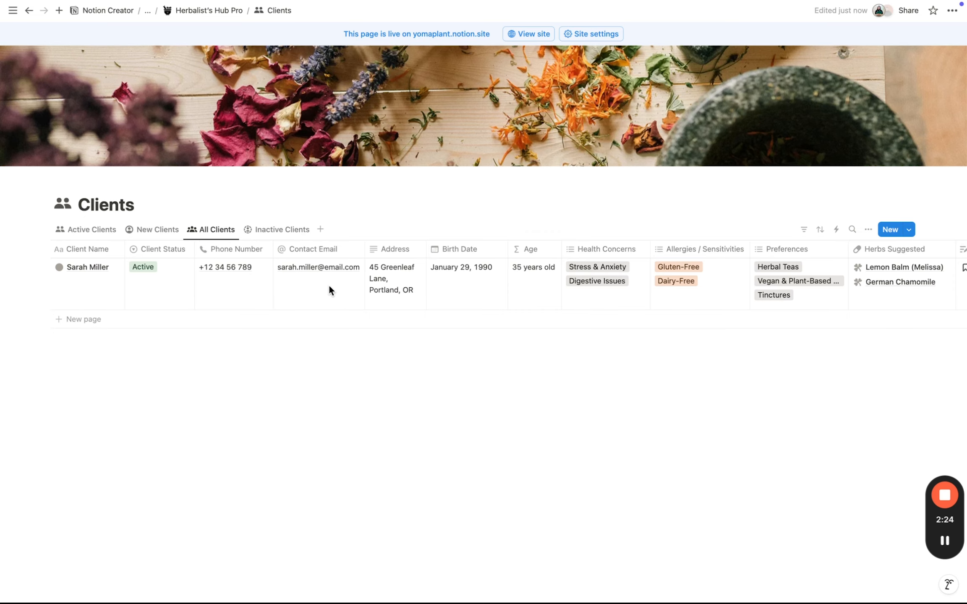
pyautogui.hscroll(10, 337, 289)
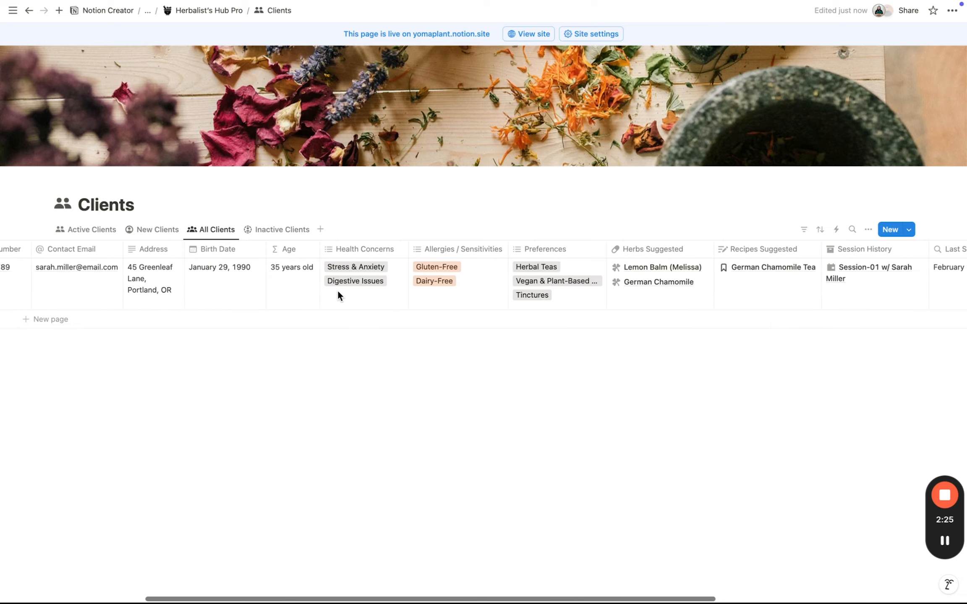
pyautogui.hscroll(-10, 338, 292)
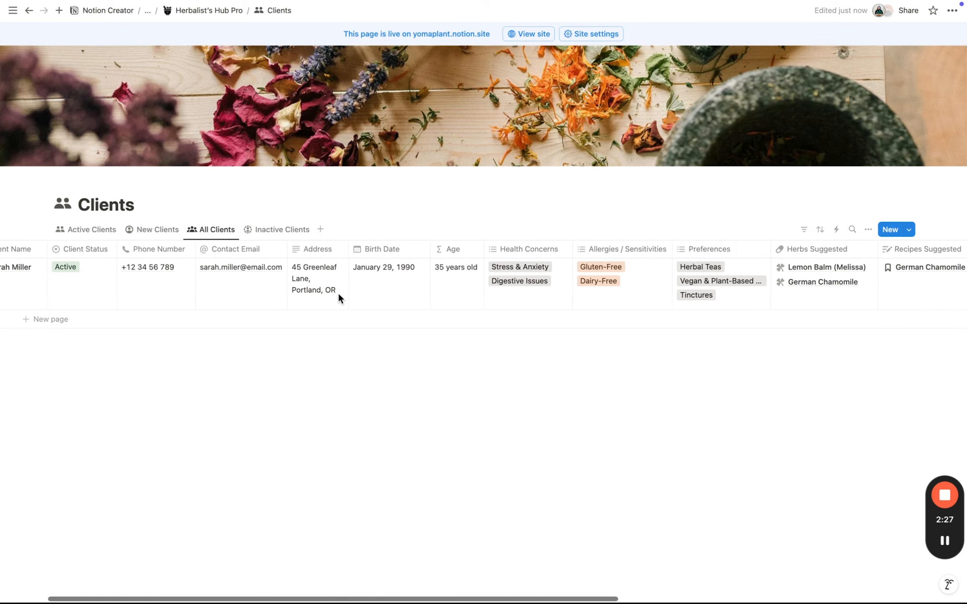
# Step: Compare the New Clients, All Clients, Inactive Clients and Active Clients views
pyautogui.click(152, 230)
pyautogui.click(223, 231)
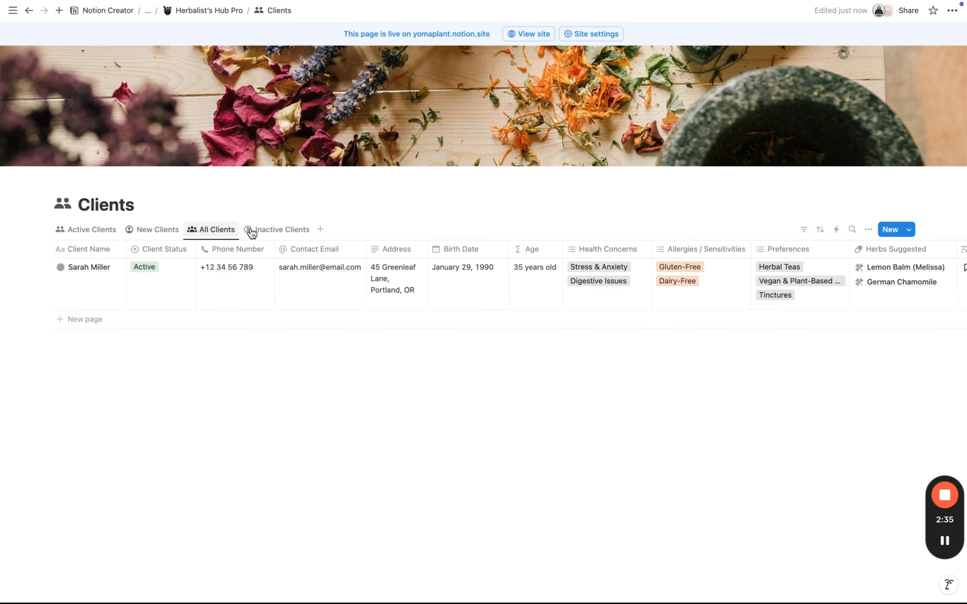
pyautogui.click(287, 231)
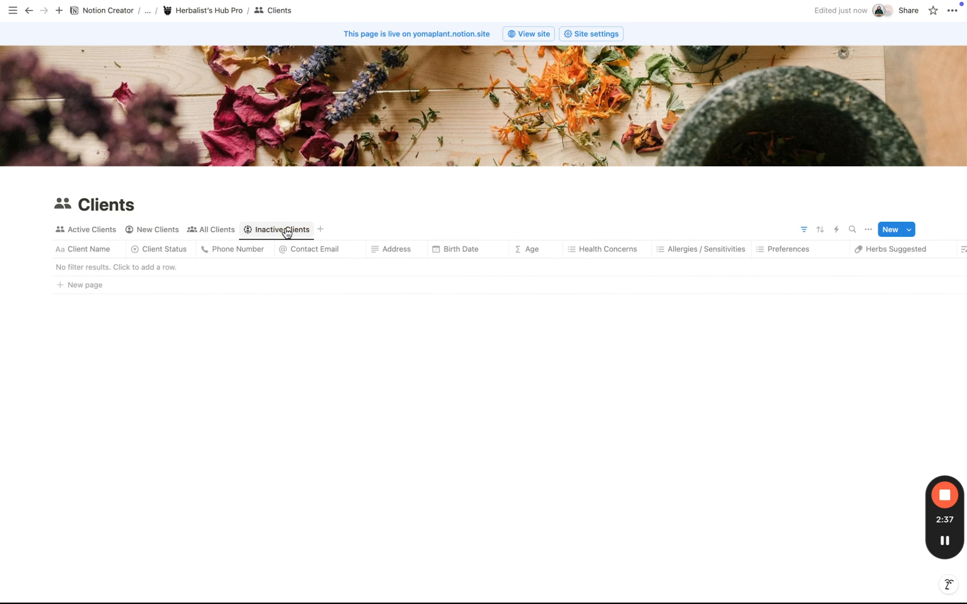
pyautogui.click(97, 232)
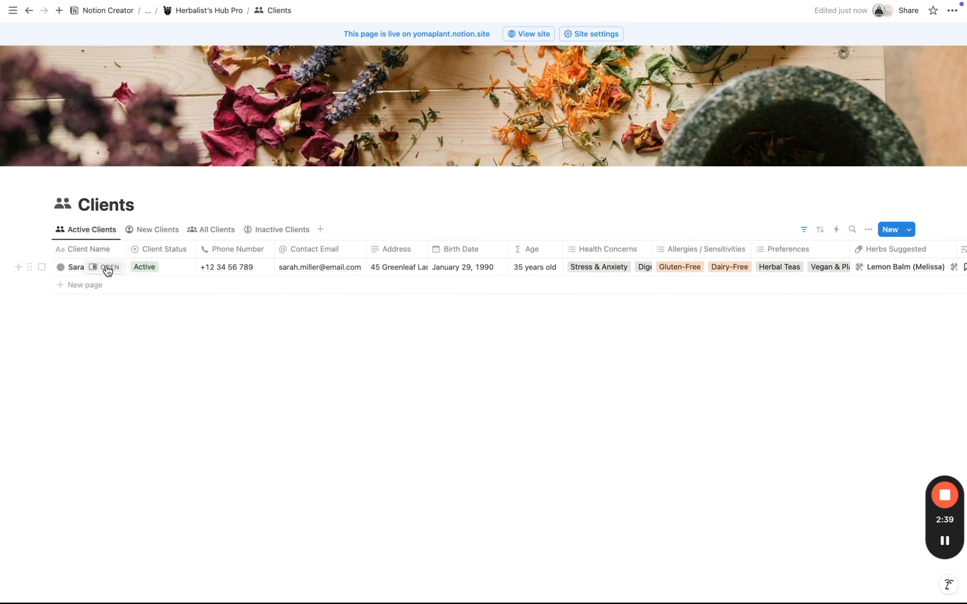
# Step: Open the active client's record and inspect the Health Concerns, Allergies / Sensitivities and Preferences options without changing any
pyautogui.click(107, 269)
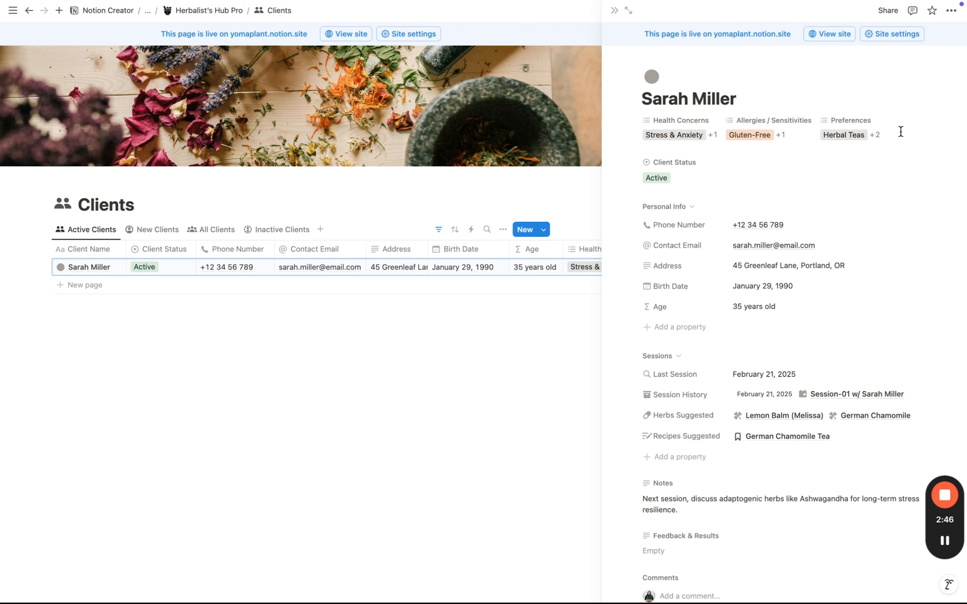
pyautogui.click(692, 135)
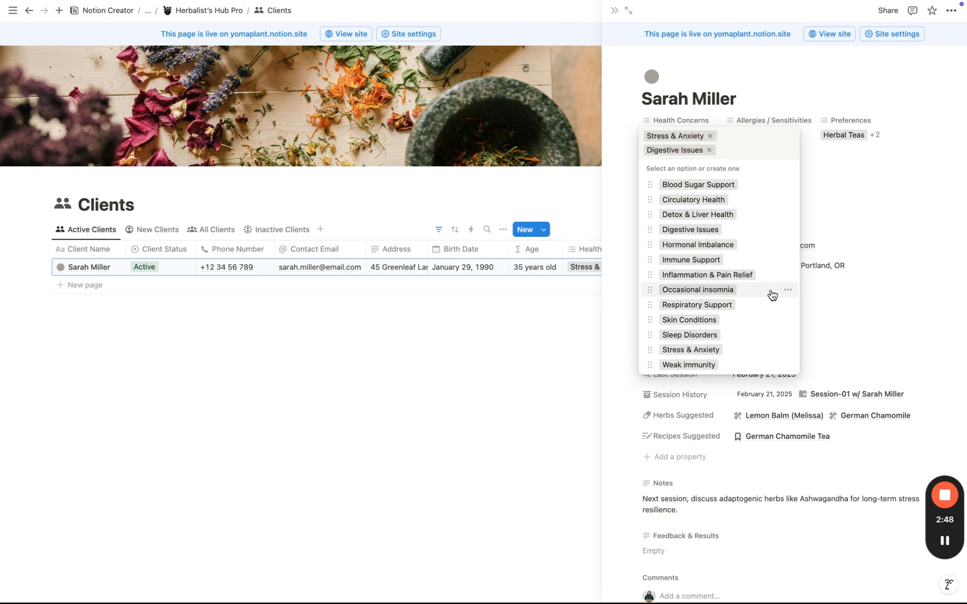
pyautogui.click(791, 134)
pyautogui.click(792, 134)
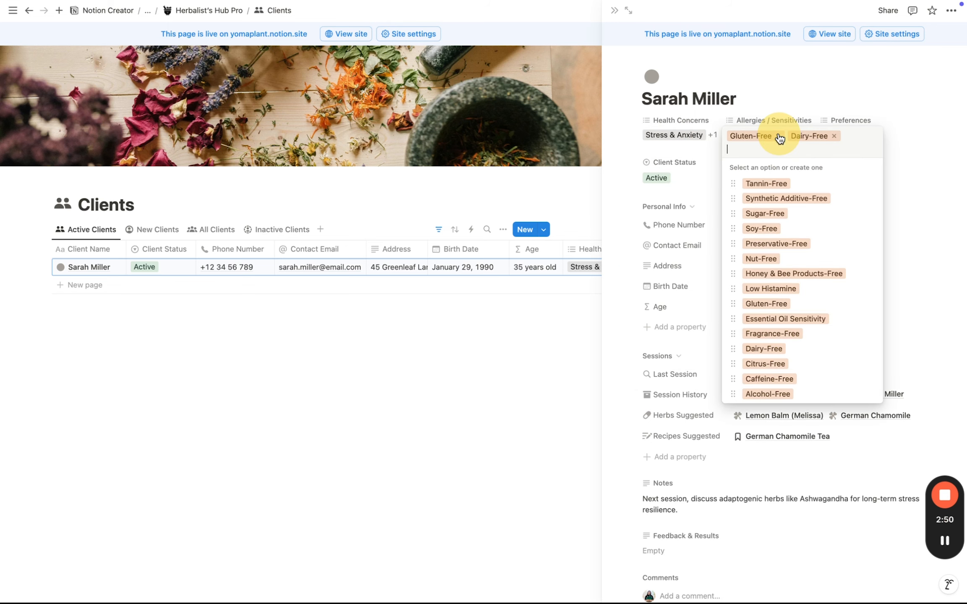
pyautogui.click(938, 154)
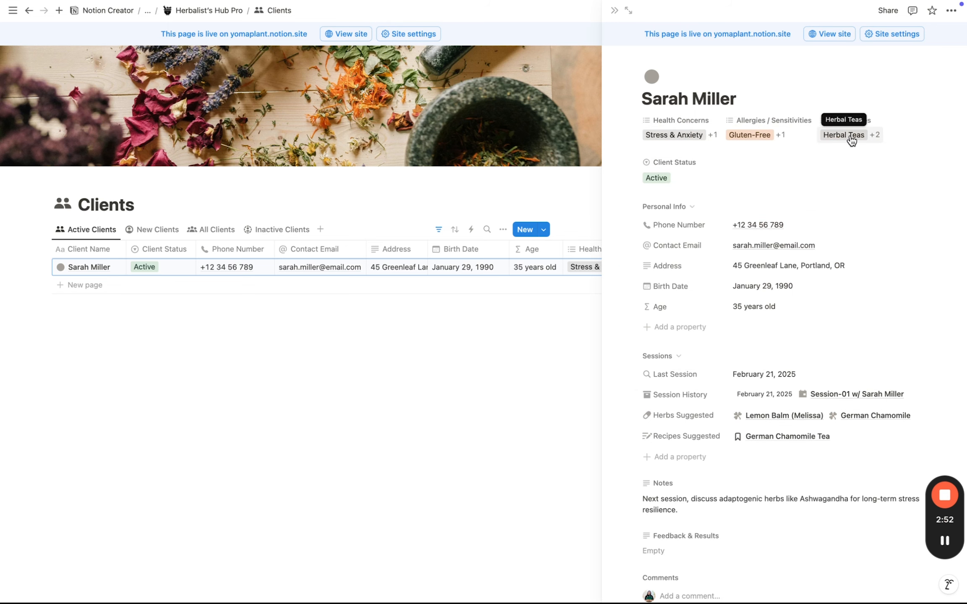
pyautogui.click(852, 136)
pyautogui.click(943, 107)
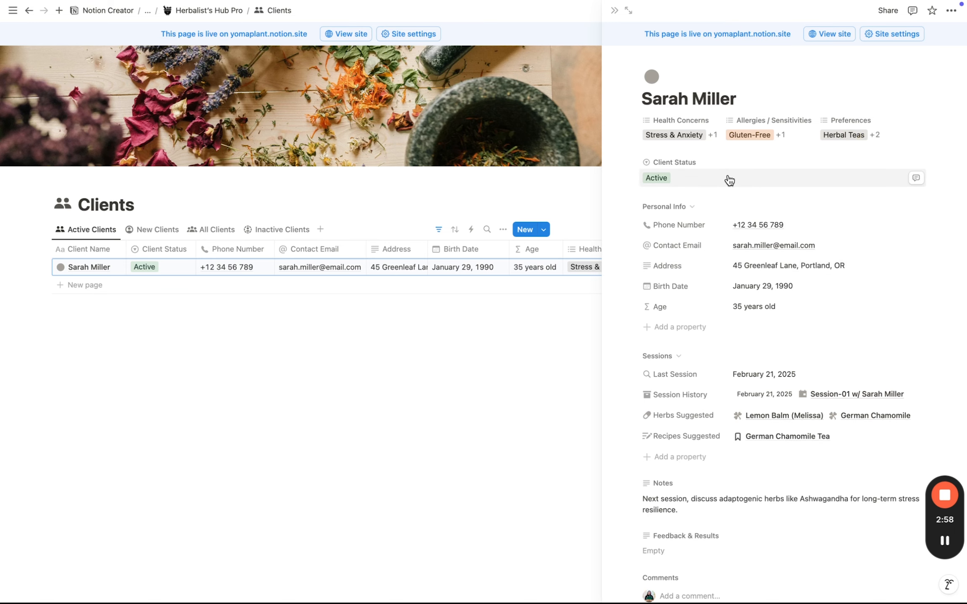
# Step: Check the client's Client Status options and the Last Session rollup settings without changing them
pyautogui.click(687, 183)
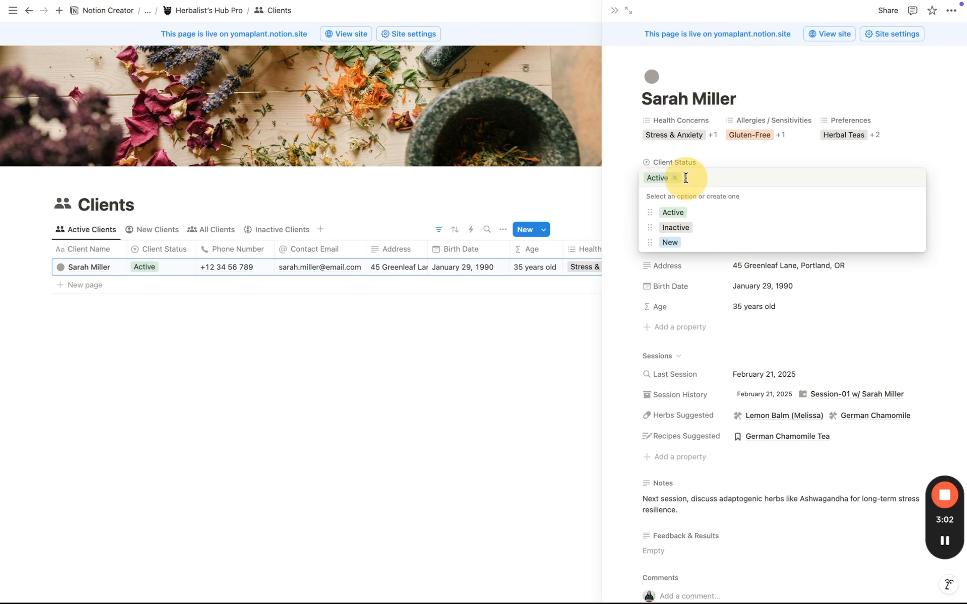
pyautogui.click(602, 238)
pyautogui.scroll(-3, 783, 373)
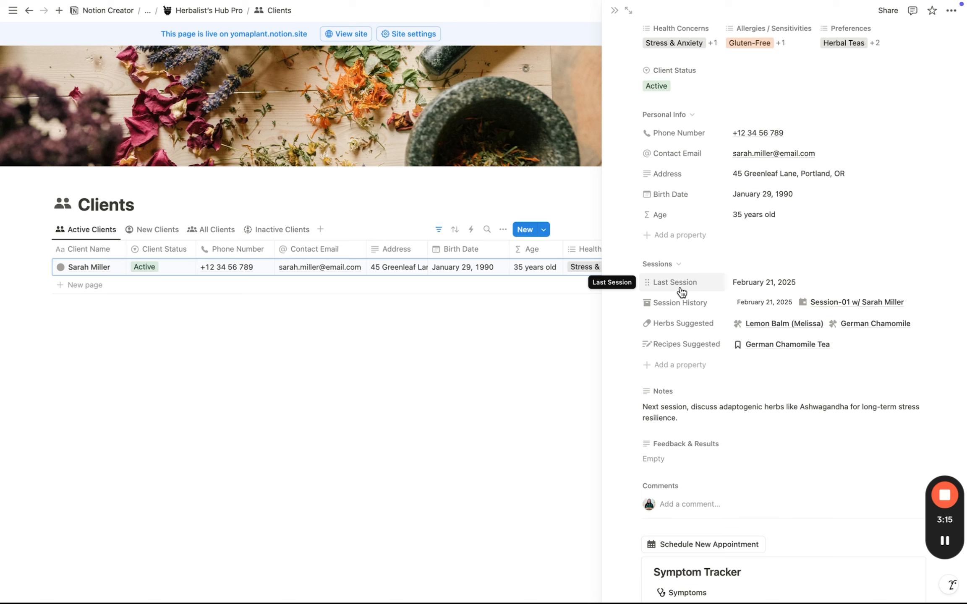
pyautogui.click(813, 284)
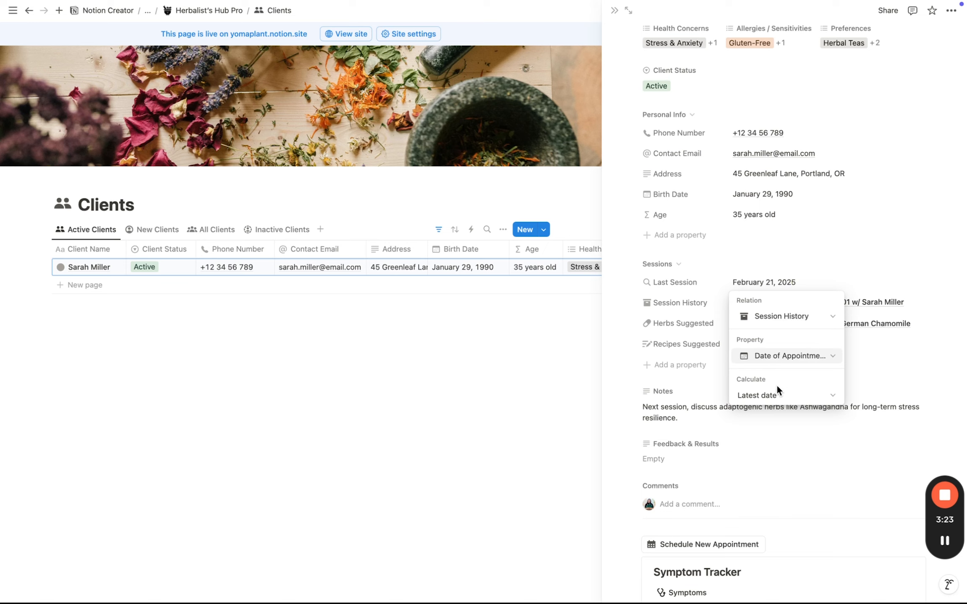
pyautogui.click(713, 350)
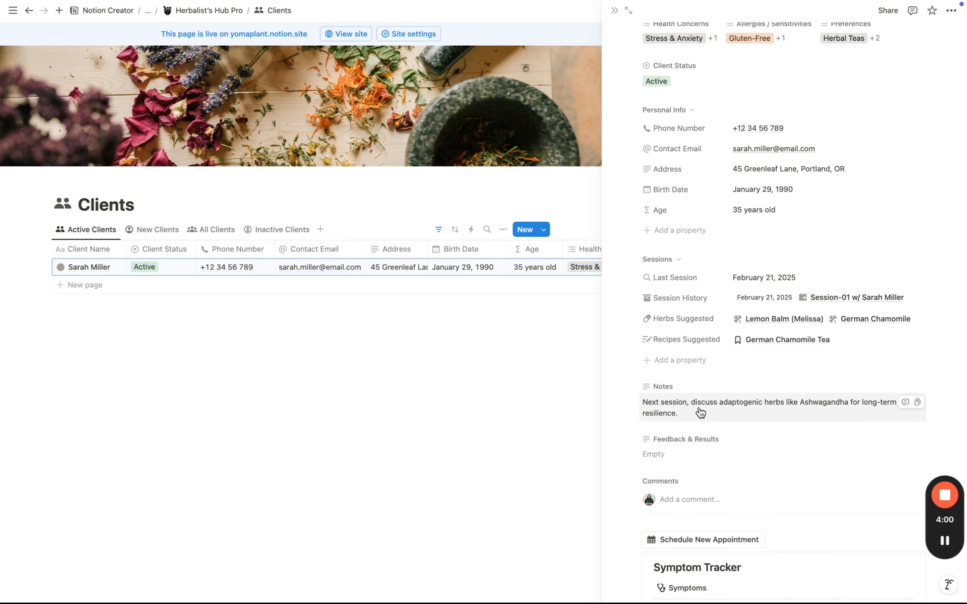
# Step: Review the client's notes and use the record's Schedule New Appointment action
pyautogui.scroll(-3, 704, 413)
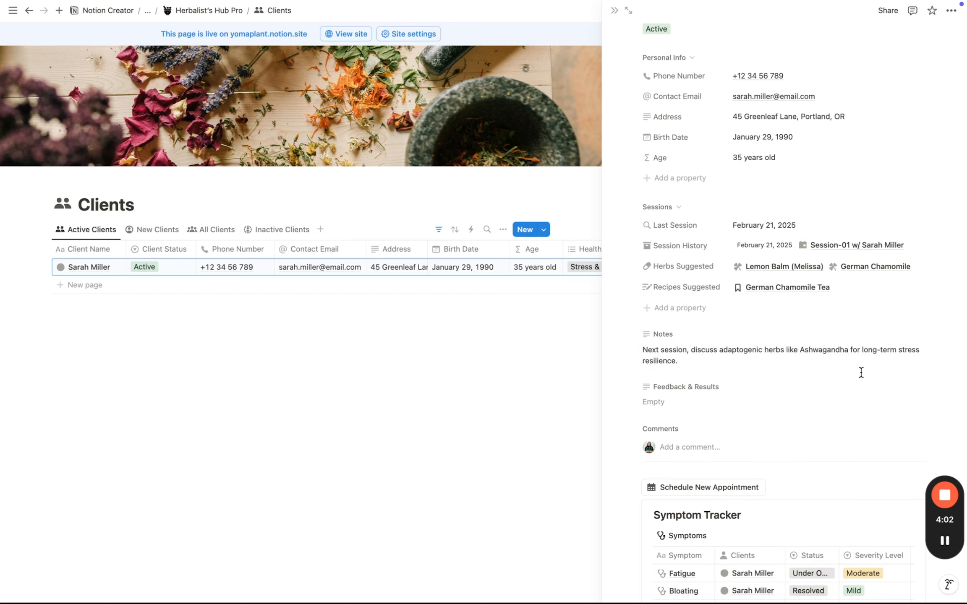
pyautogui.scroll(-10, 793, 407)
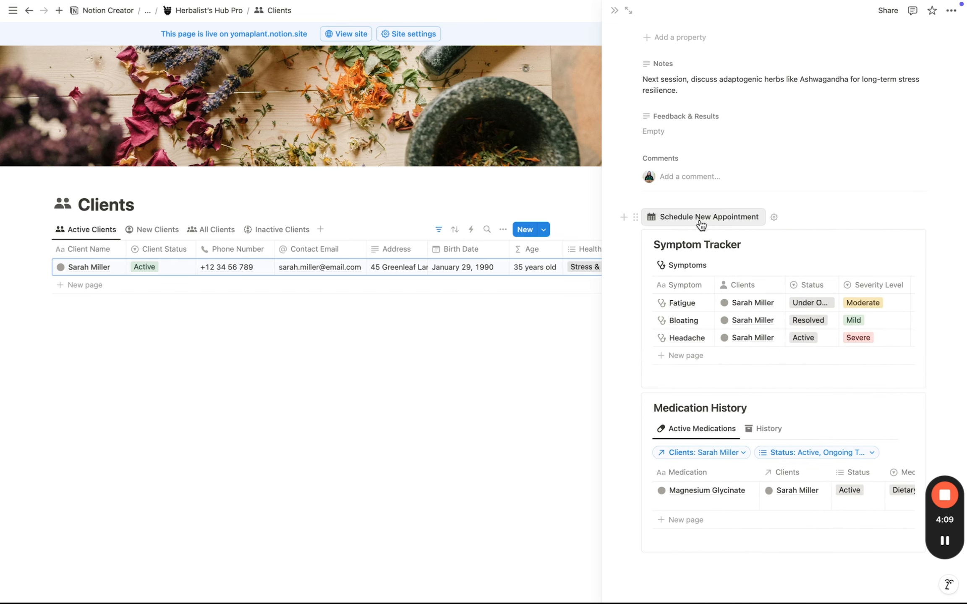
pyautogui.click(690, 225)
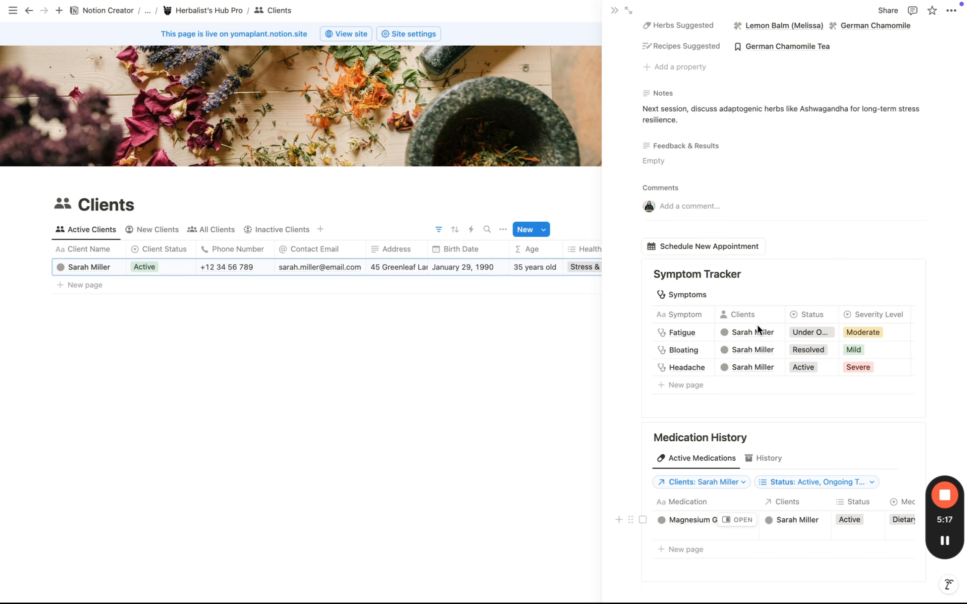
# Step: Review the client's Symptom Tracker and Medication History, including the Active Medications status filter, without changing the filter
pyautogui.scroll(-2, 814, 402)
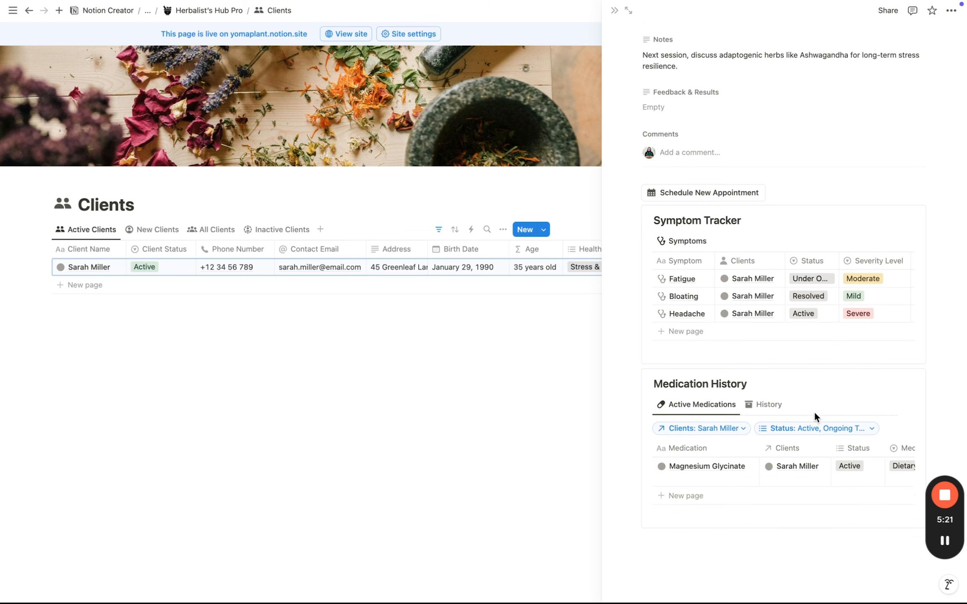
pyautogui.scroll(-2, 814, 413)
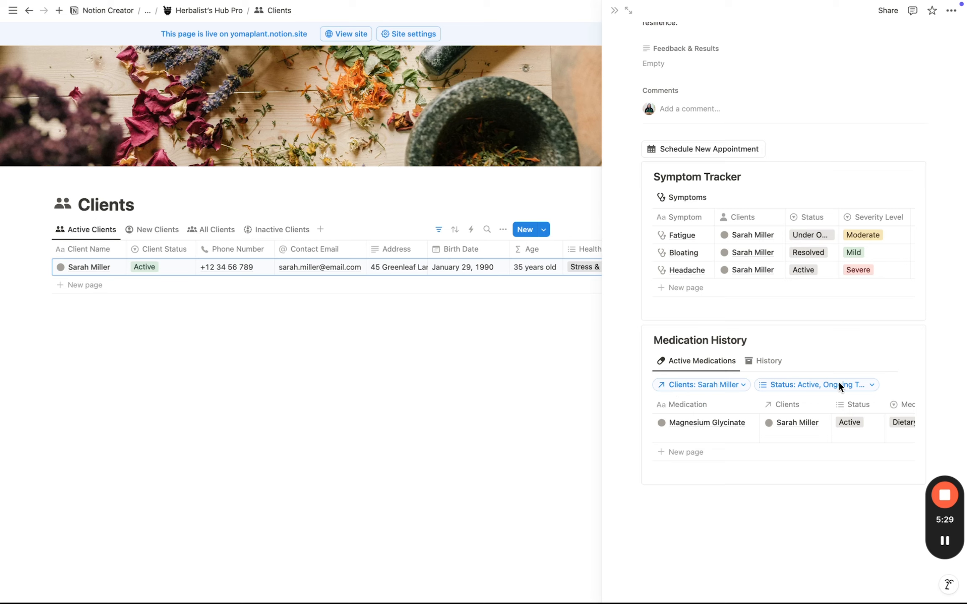
pyautogui.click(871, 385)
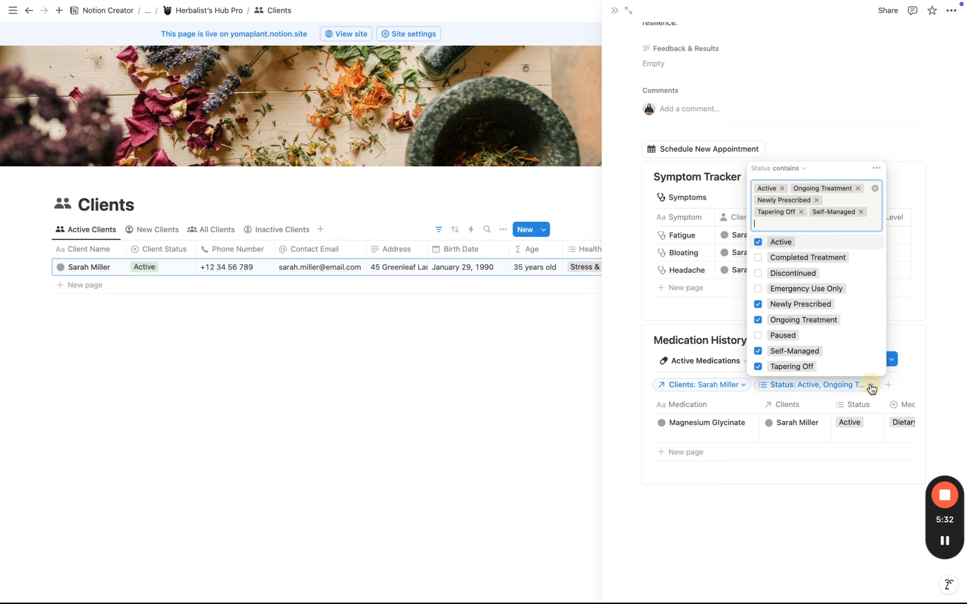
pyautogui.click(810, 510)
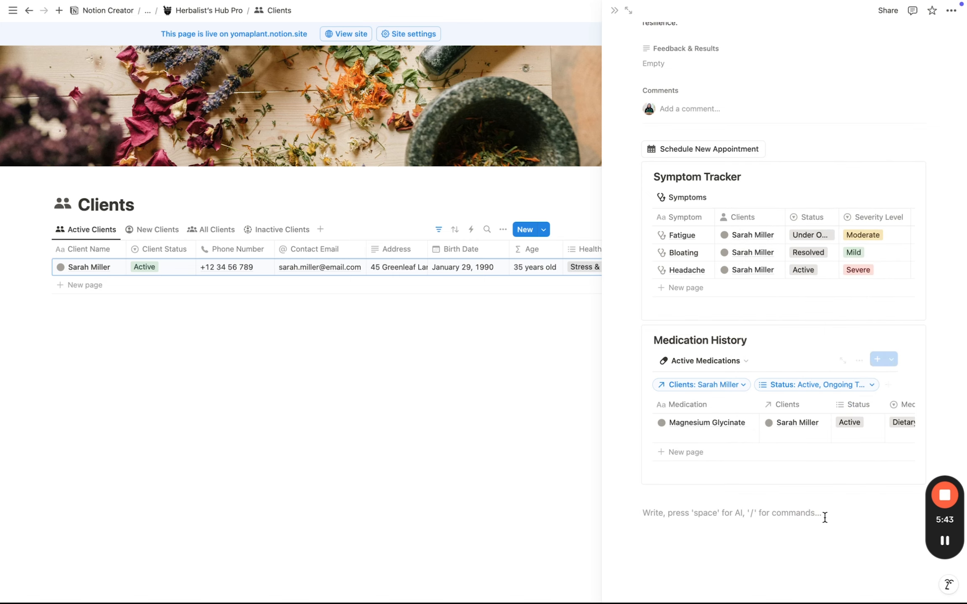
pyautogui.scroll(2, 749, 345)
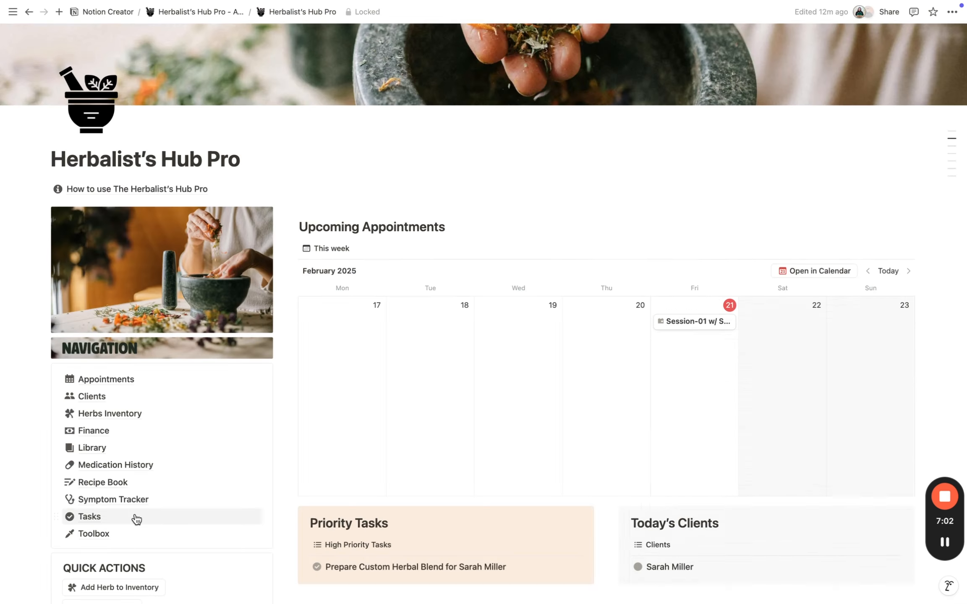
# Step: Open the Symptom Tracker database, compare its Ongoing Symptoms, Need Monitoring and Resolved views, and open the Headache record
pyautogui.click(119, 503)
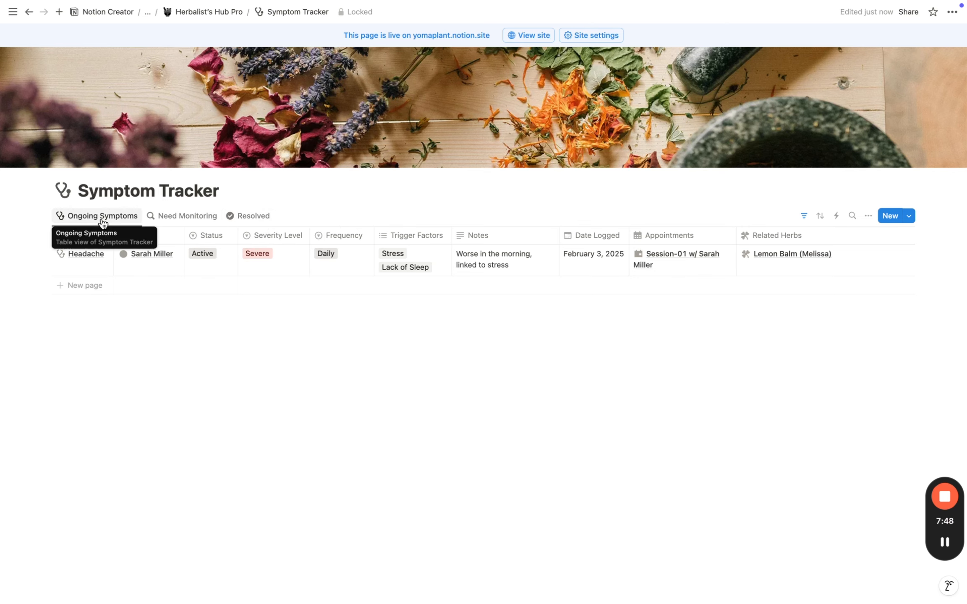
pyautogui.hscroll(3, 245, 266)
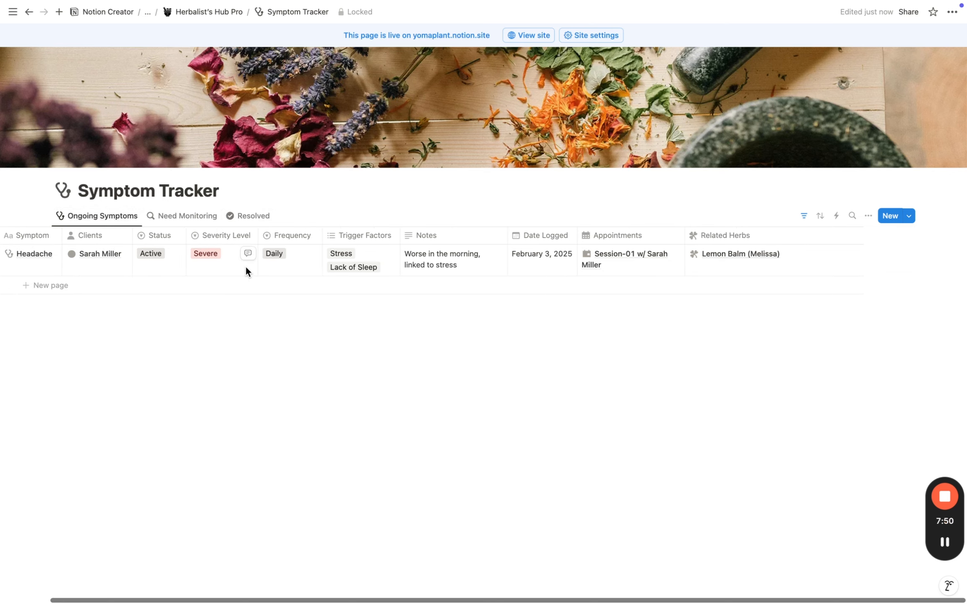
pyautogui.hscroll(-3, 246, 268)
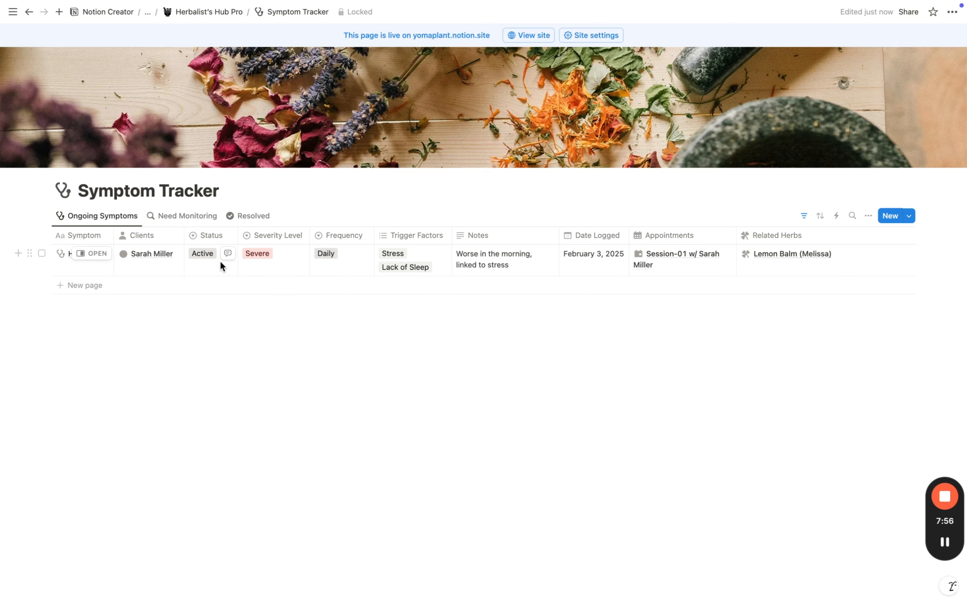
pyautogui.click(164, 217)
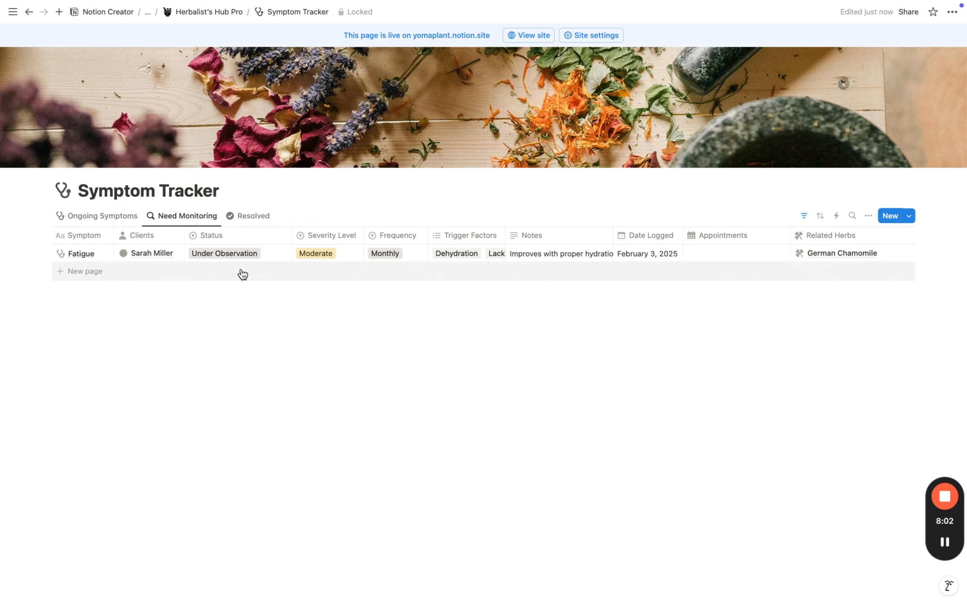
pyautogui.click(258, 219)
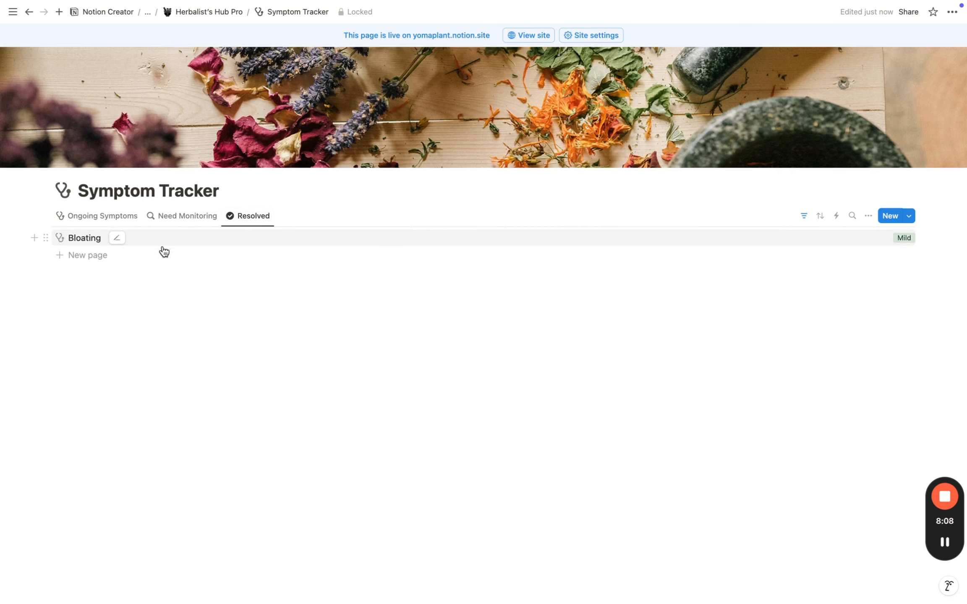
pyautogui.click(112, 219)
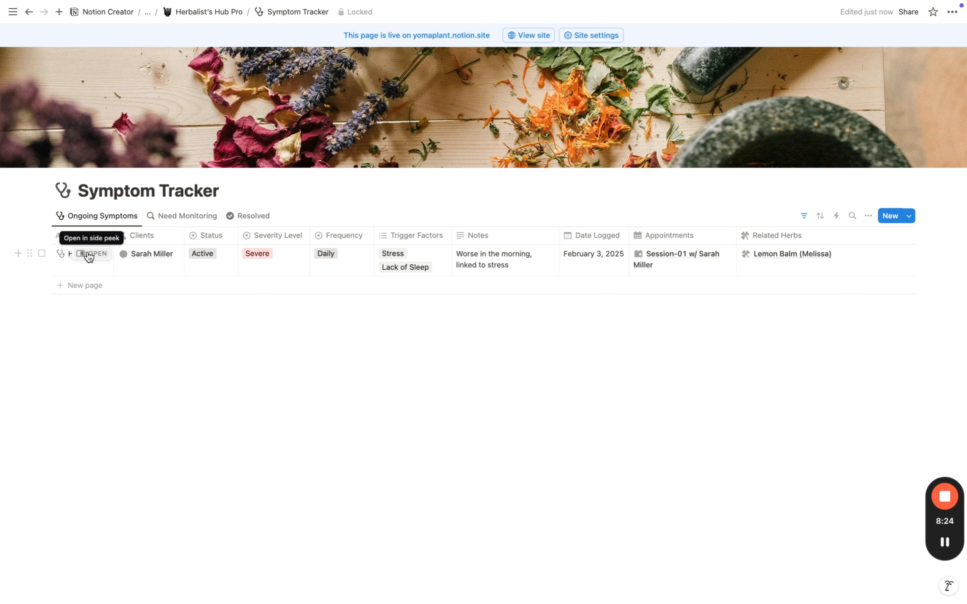
pyautogui.click(89, 254)
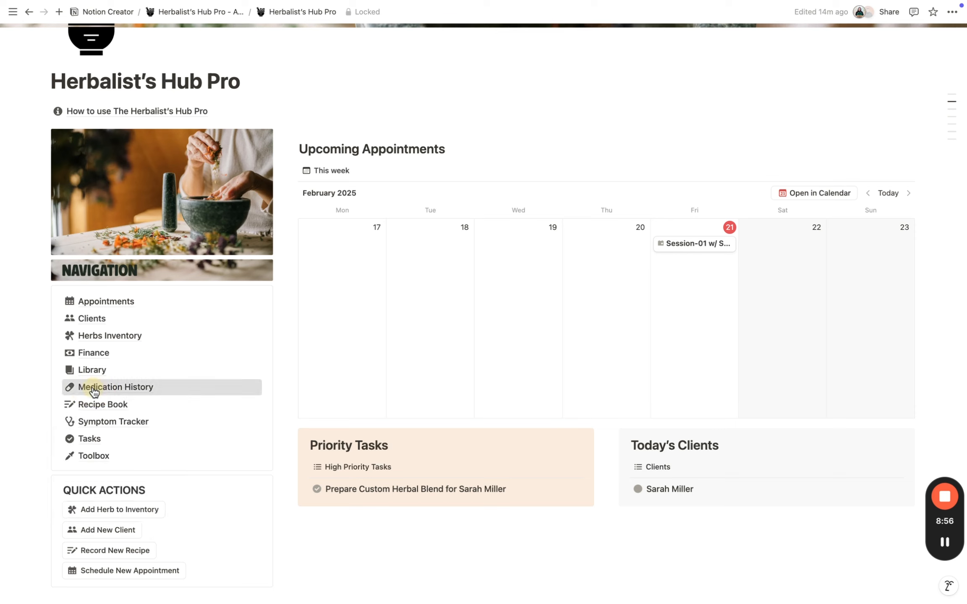
# Step: Open the Medication History database, look over its Active Medications columns, and open the Magnesium Glycinate record
pyautogui.click(94, 390)
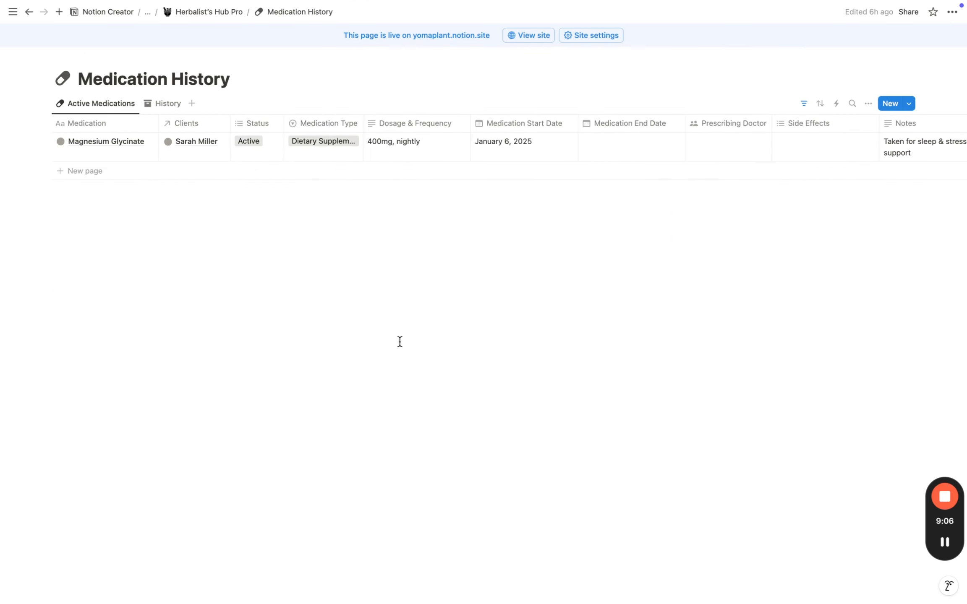
pyautogui.hscroll(5, 445, 152)
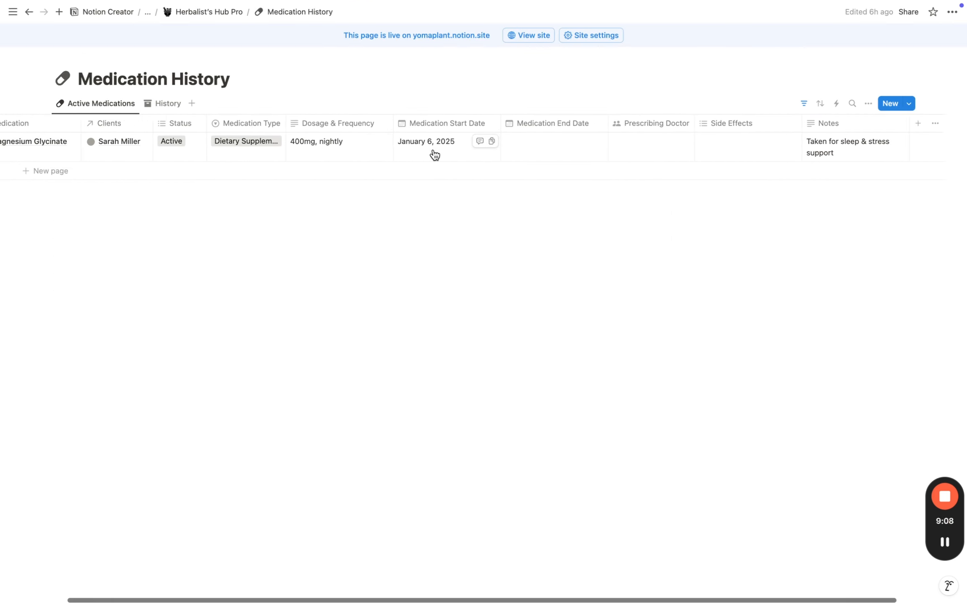
pyautogui.hscroll(-5, 432, 155)
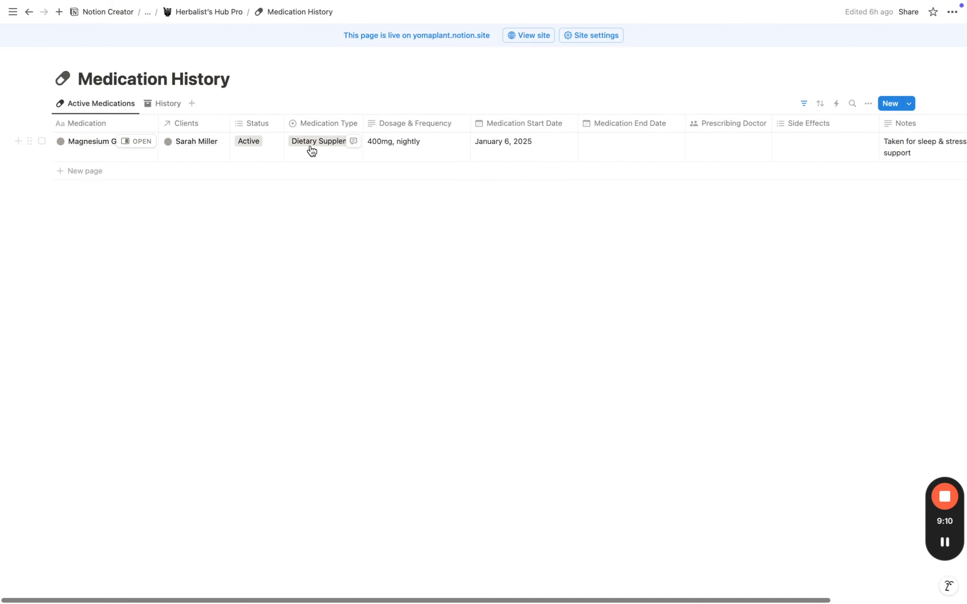
pyautogui.click(126, 142)
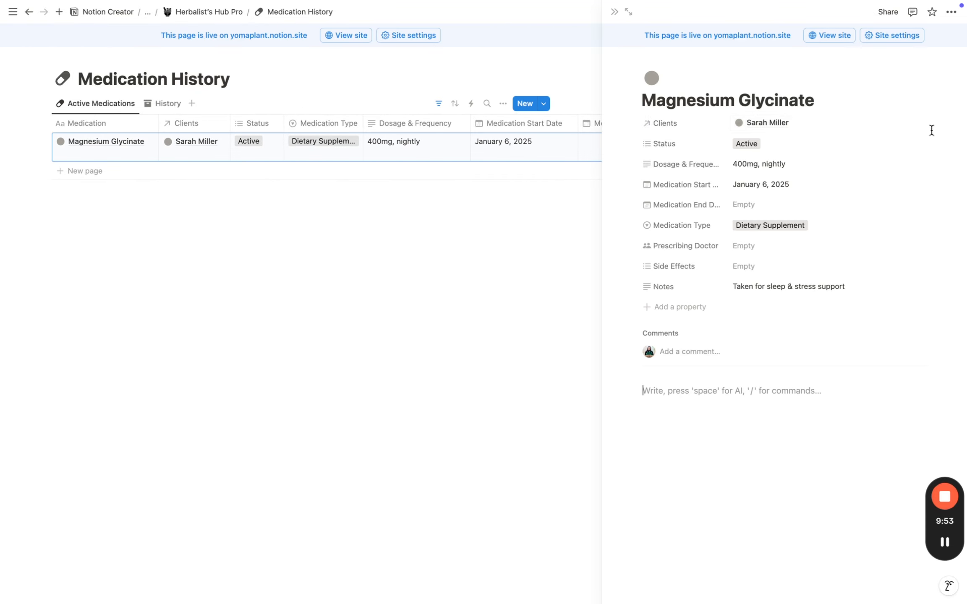
# Step: Review the Magnesium Glycinate record's Clients relation, Status options, Medication Start Date and Medication Type options without changing them
pyautogui.click(916, 123)
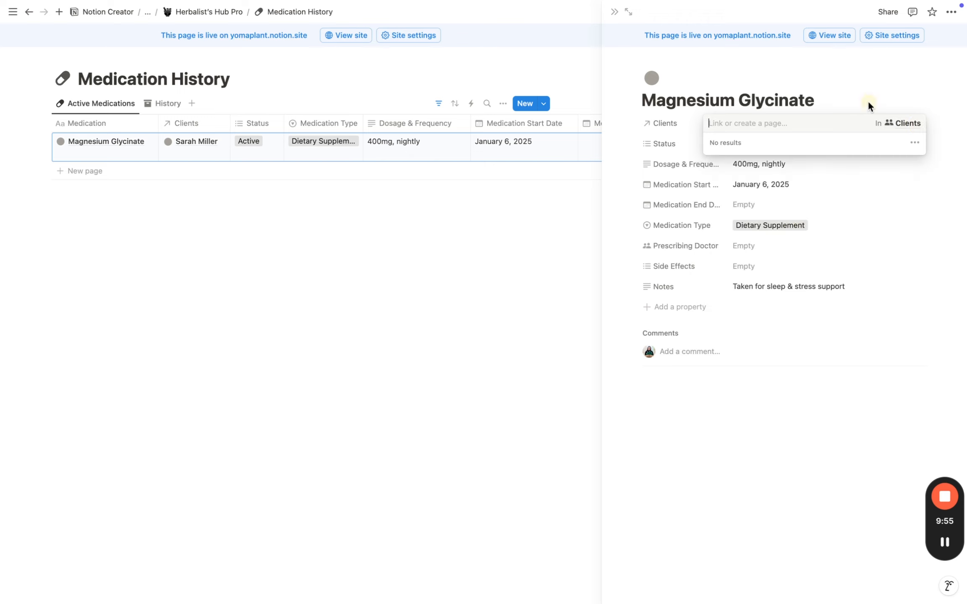
pyautogui.click(866, 100)
pyautogui.click(803, 151)
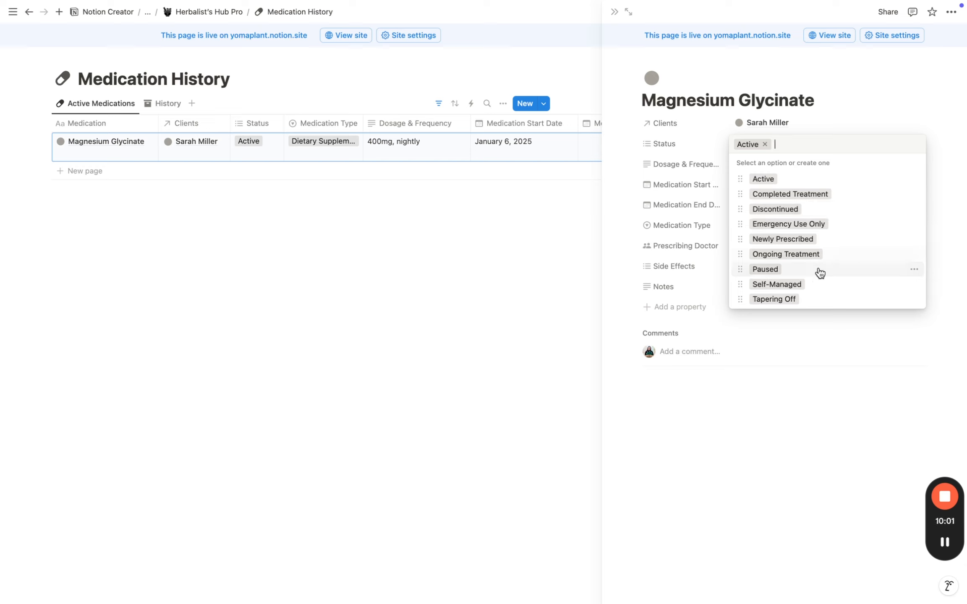
pyautogui.click(889, 105)
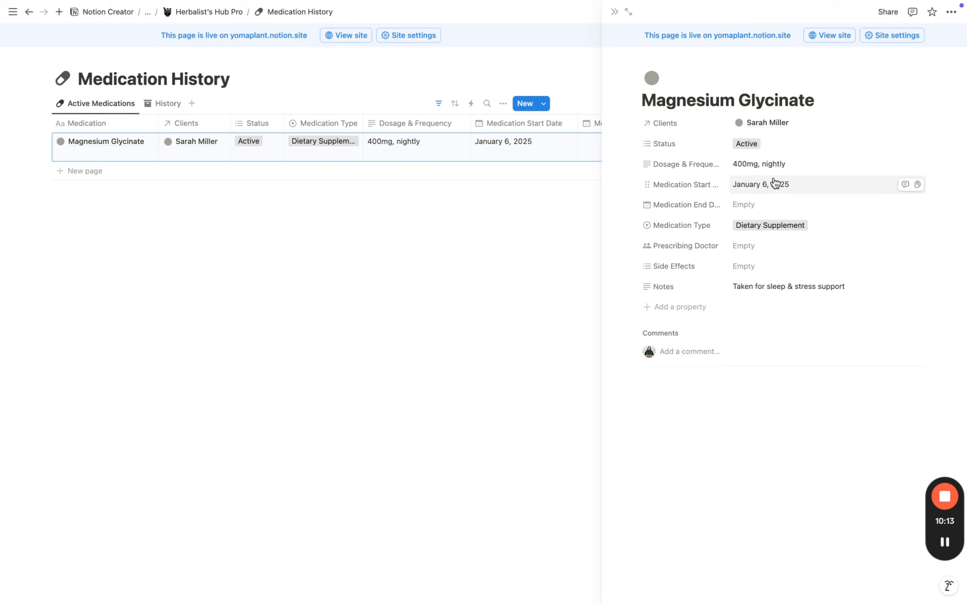
pyautogui.click(800, 186)
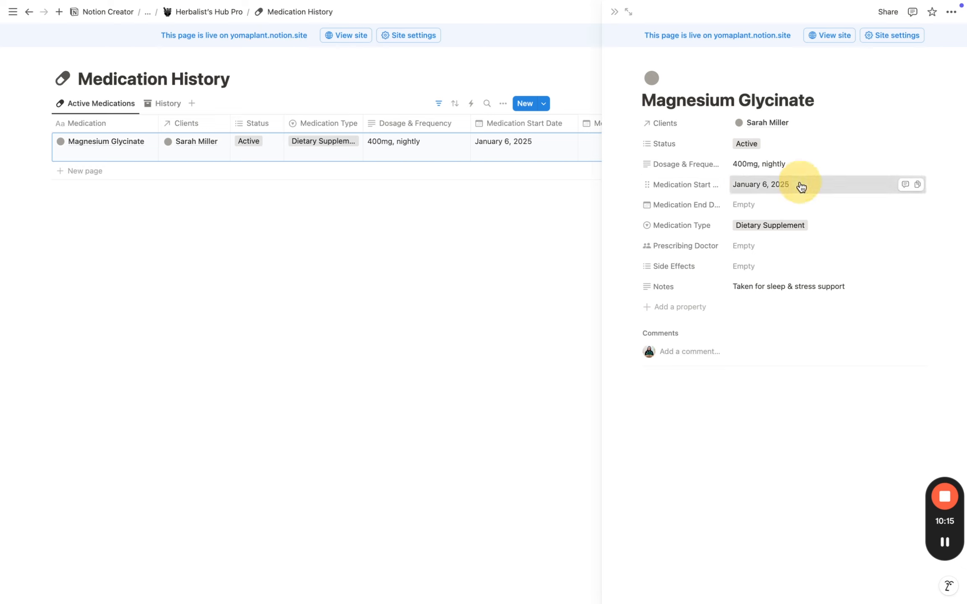
pyautogui.click(867, 168)
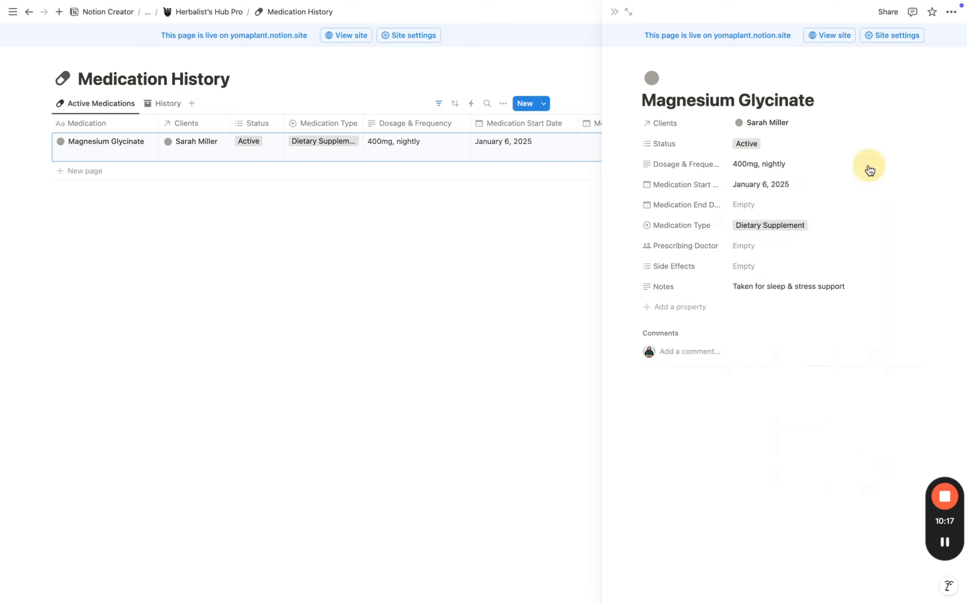
pyautogui.click(835, 226)
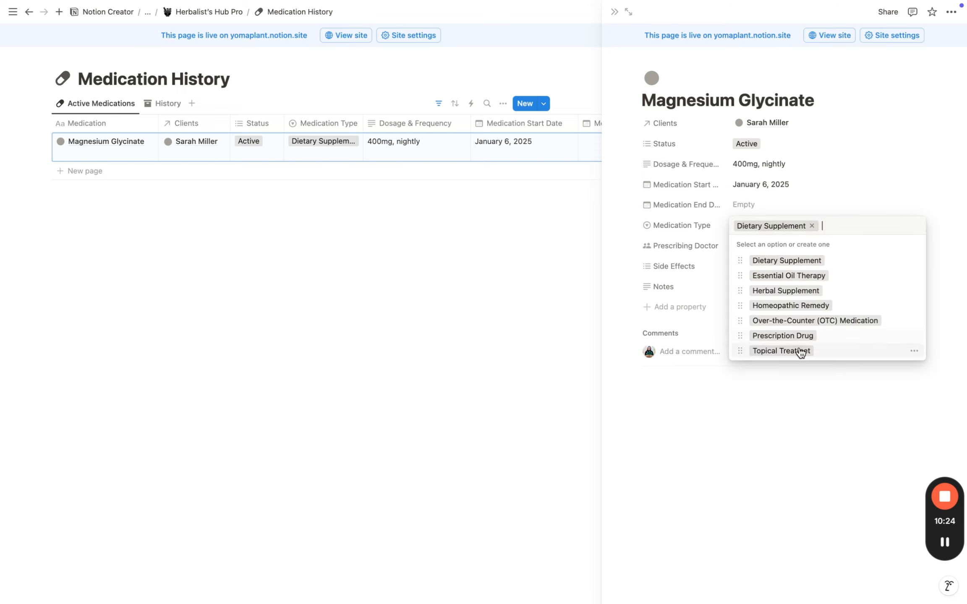
pyautogui.click(884, 176)
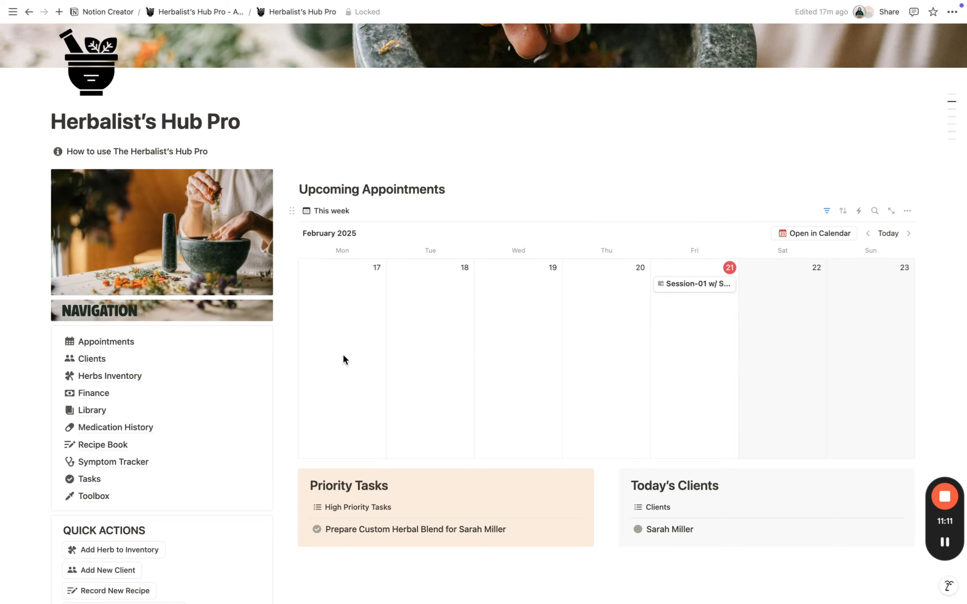
# Step: Open the Herbs Inventory database from the dashboard and look over all columns of the All Herbs table
pyautogui.click(113, 375)
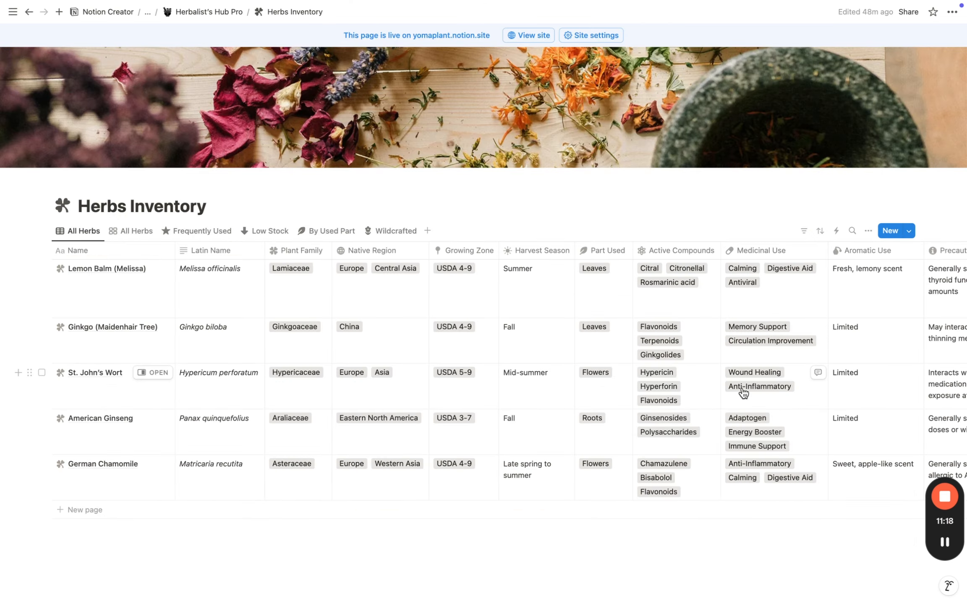
pyautogui.hscroll(8, 730, 390)
pyautogui.hscroll(12, 720, 400)
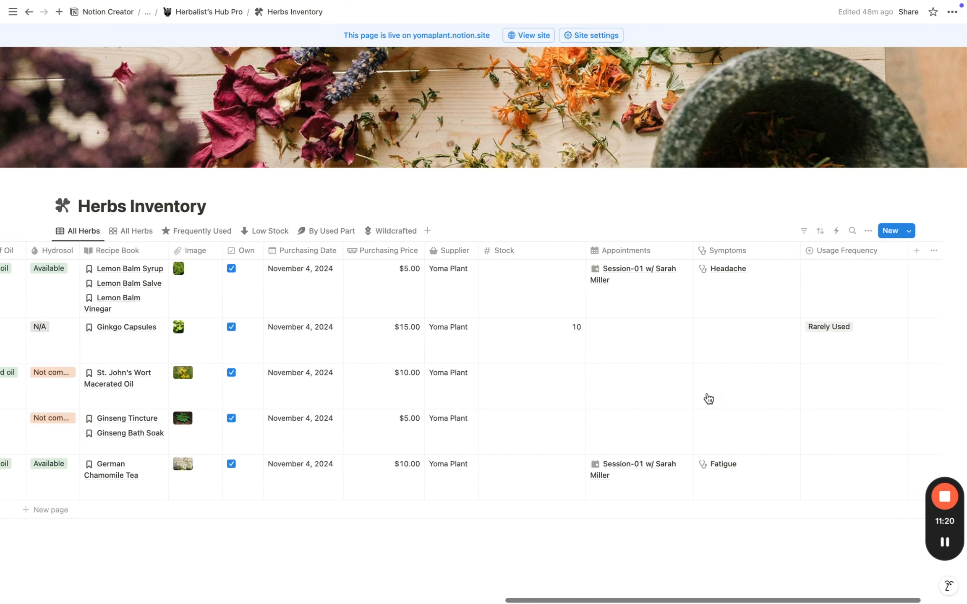
pyautogui.hscroll(-20, 703, 400)
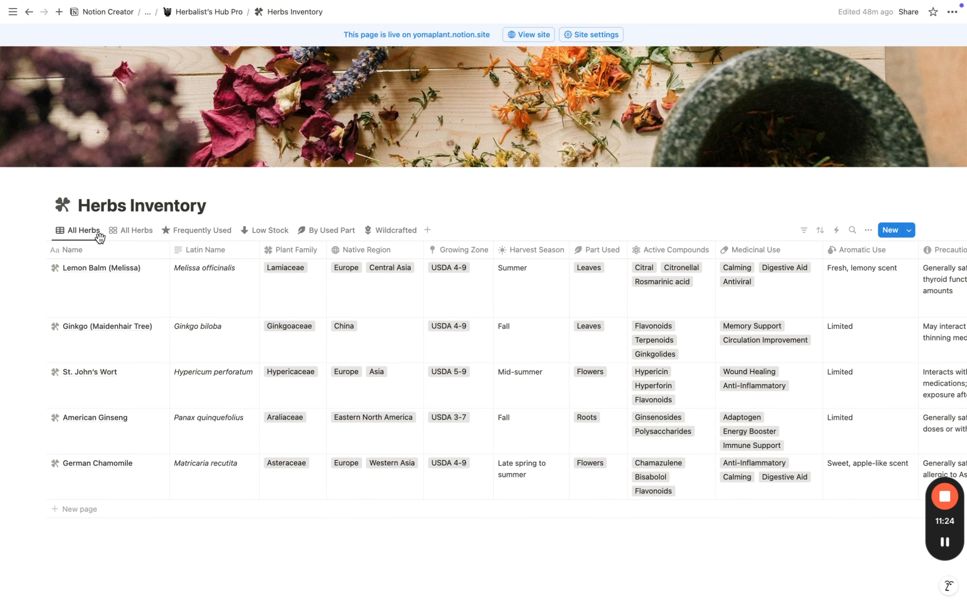
pyautogui.scroll(-1, 126, 235)
# Step: Skim the All Herbs gallery, Frequently Used, Low Stock, By Used Part and Wildcrafted views, then return to the All Herbs table
pyautogui.click(132, 228)
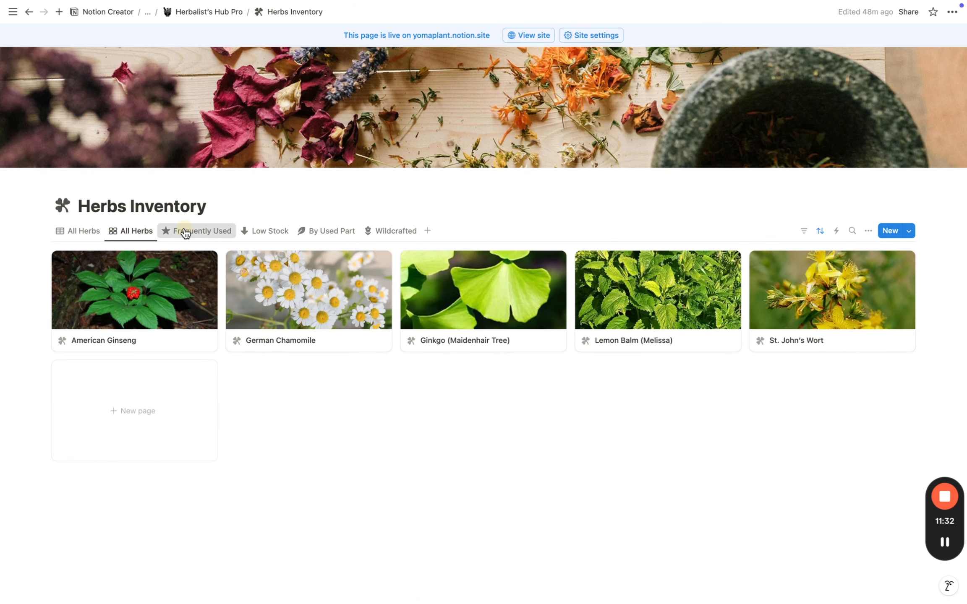
pyautogui.click(197, 229)
pyautogui.click(264, 229)
pyautogui.click(327, 236)
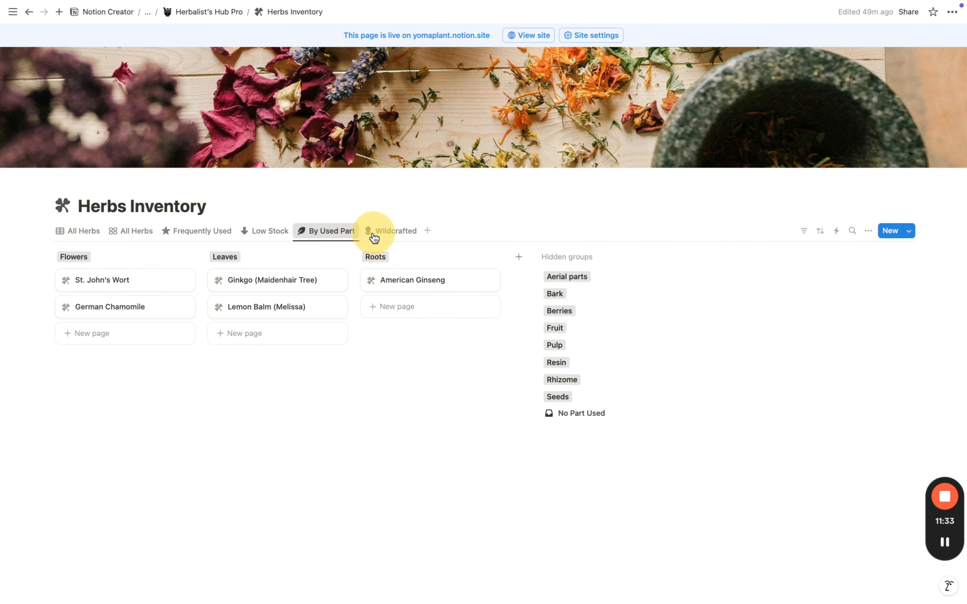
pyautogui.click(395, 233)
pyautogui.click(97, 232)
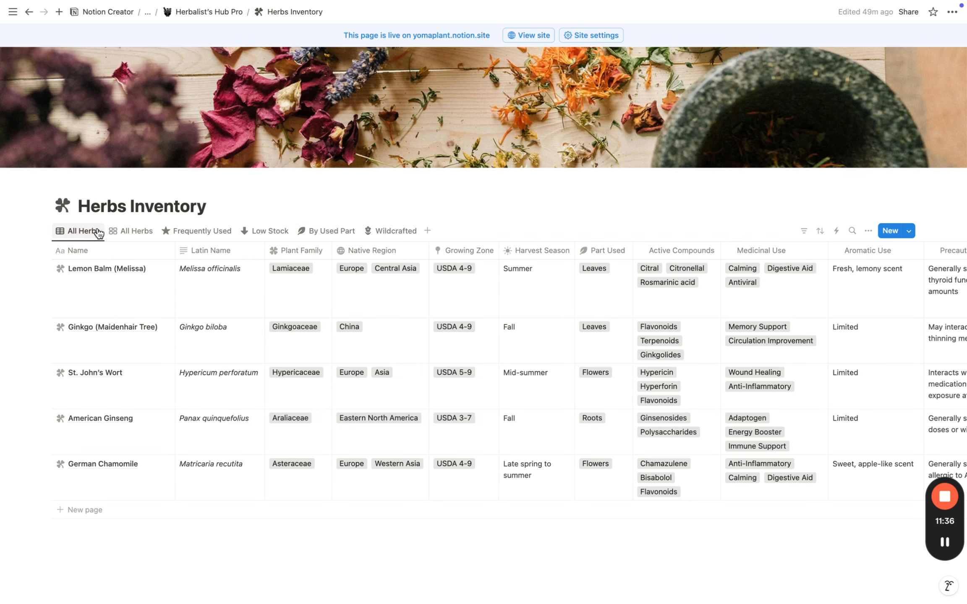
# Step: Examine each Herbs Inventory view in turn, from the All Herbs gallery to Wildcrafted, and open the Lemon Balm (Melissa) record from the All Herbs table
pyautogui.click(129, 232)
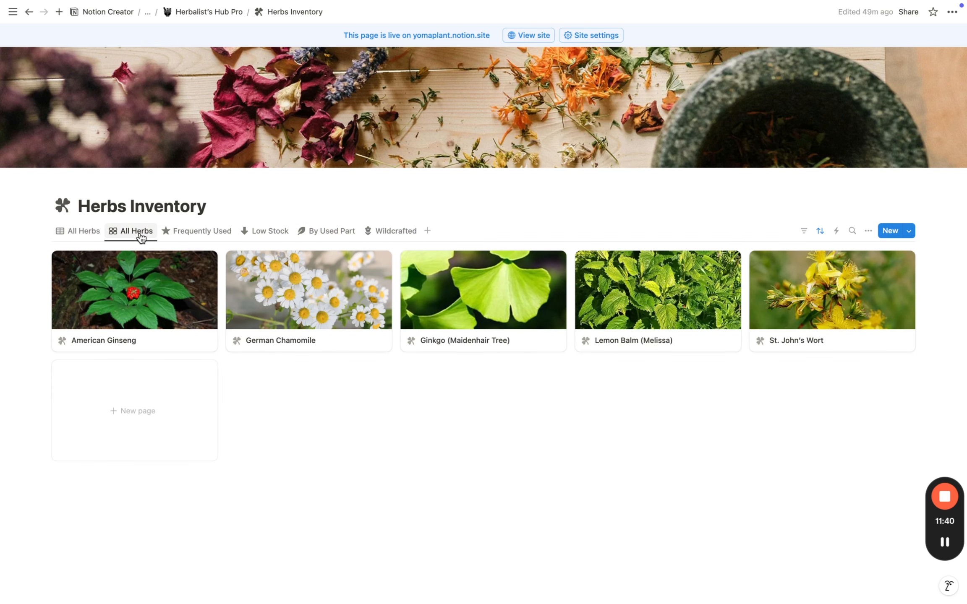
pyautogui.click(90, 232)
pyautogui.click(199, 236)
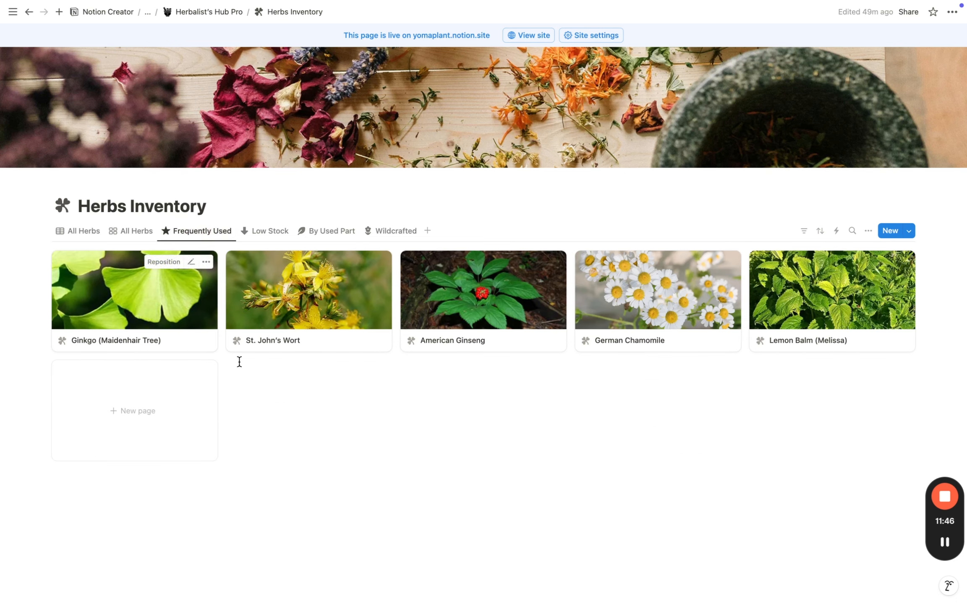
pyautogui.click(270, 232)
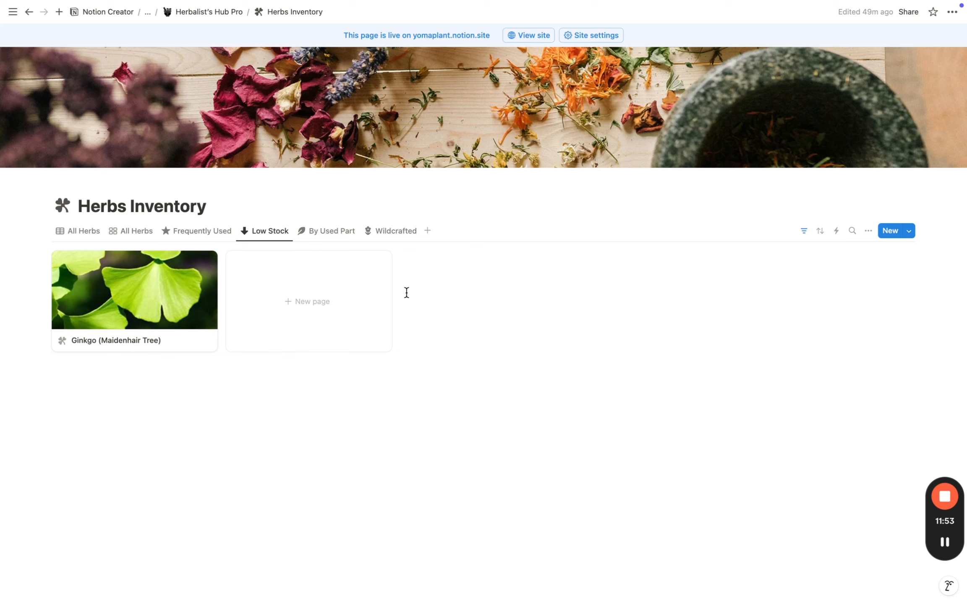
pyautogui.click(334, 232)
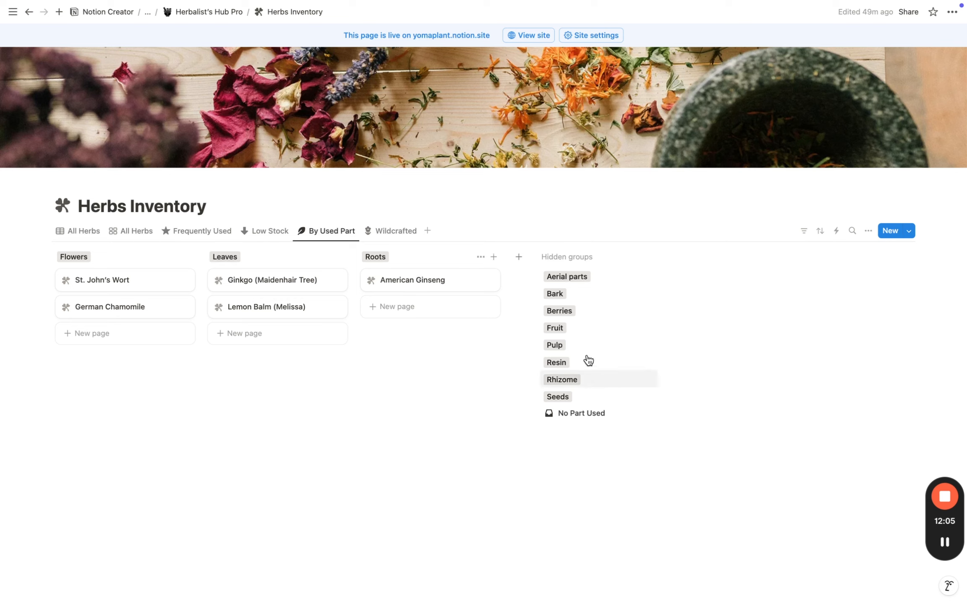
pyautogui.click(393, 236)
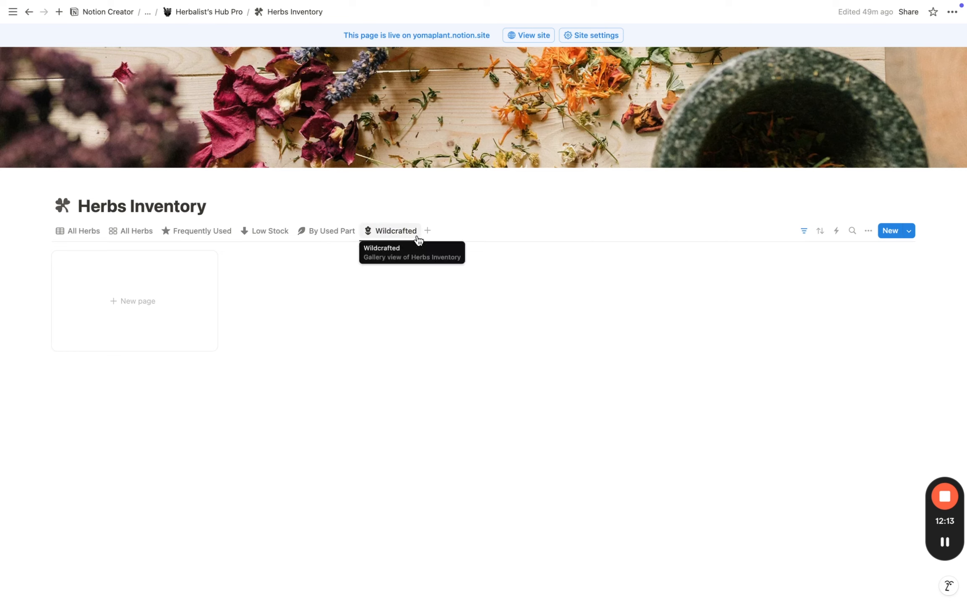
pyautogui.click(79, 233)
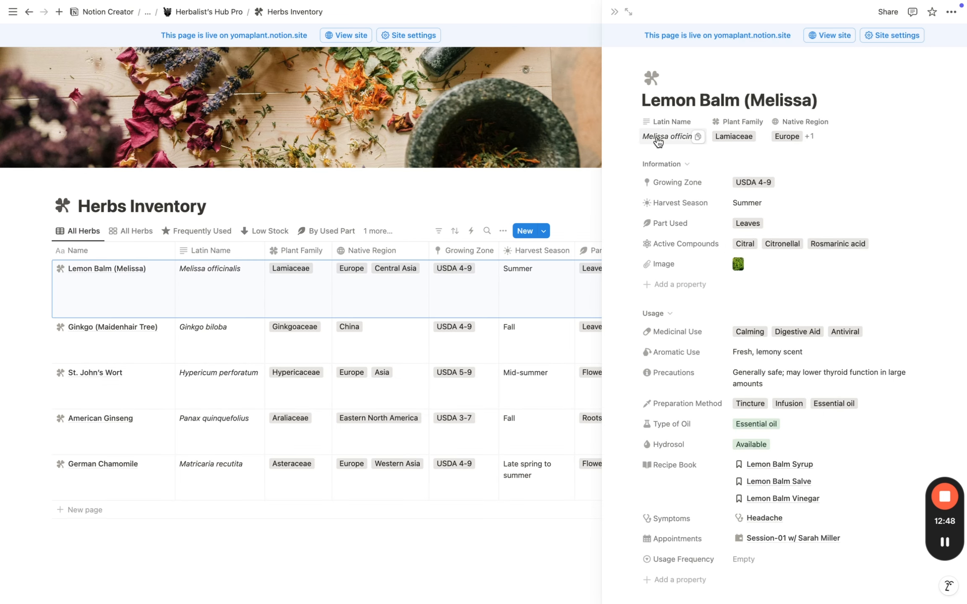
# Step: Review the Plant Family, Native Region and Growing Zone options of the Lemon Balm (Melissa) record without changing them
pyautogui.click(724, 138)
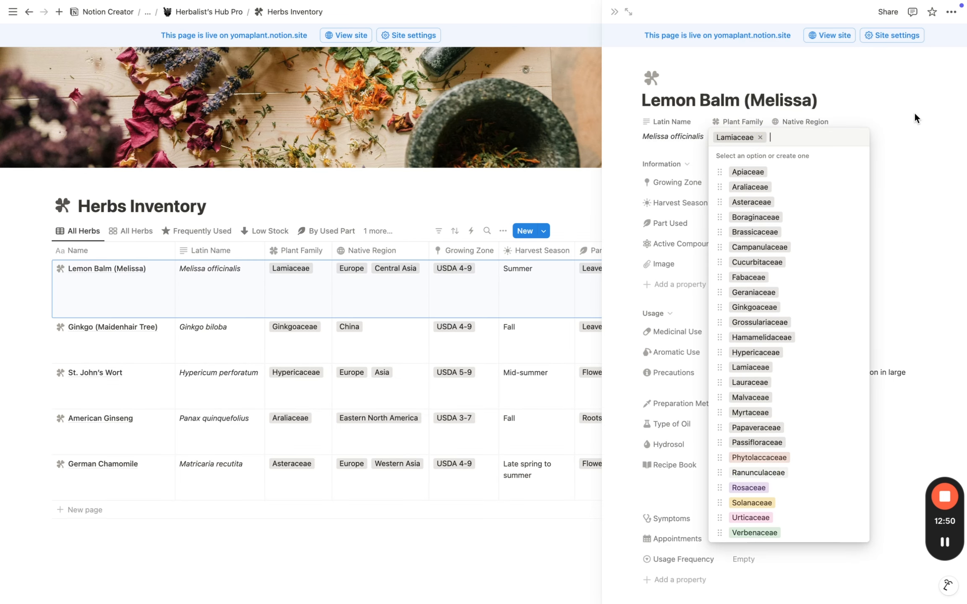
pyautogui.click(846, 119)
pyautogui.click(792, 137)
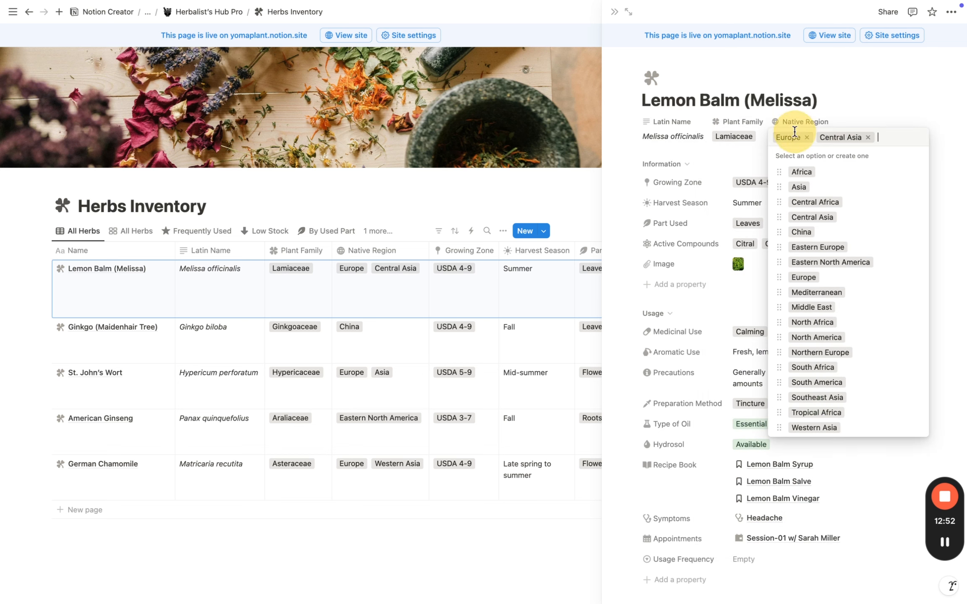
pyautogui.click(916, 120)
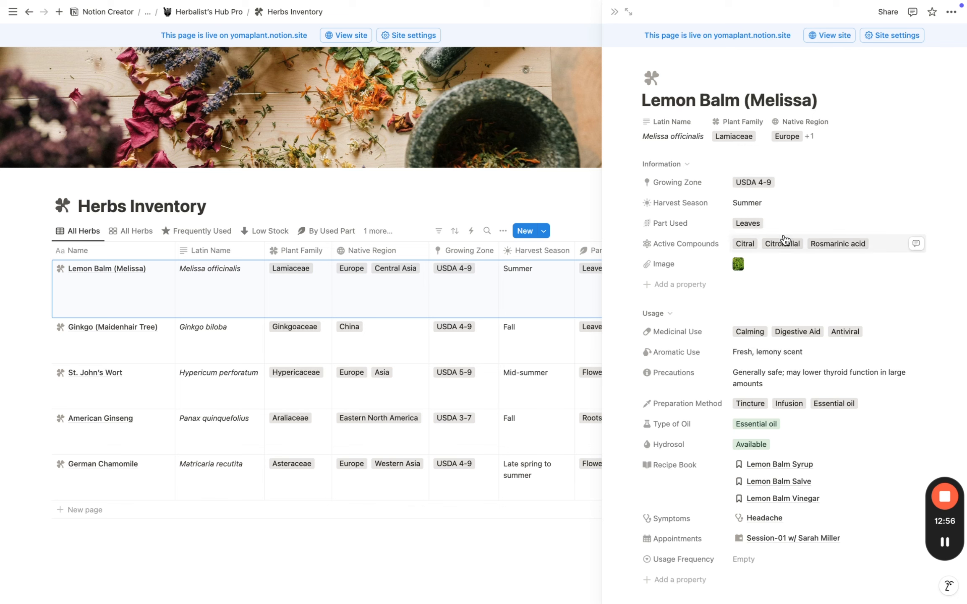
pyautogui.click(793, 180)
pyautogui.click(888, 167)
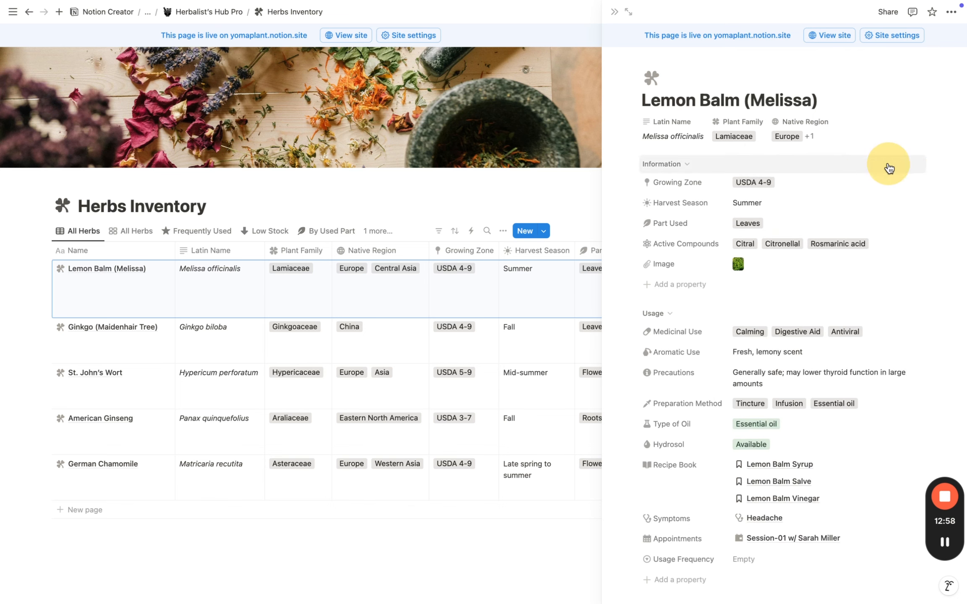
# Step: Review the herb's Part Used options and the full list of Active Compounds options without changing the selections
pyautogui.click(788, 223)
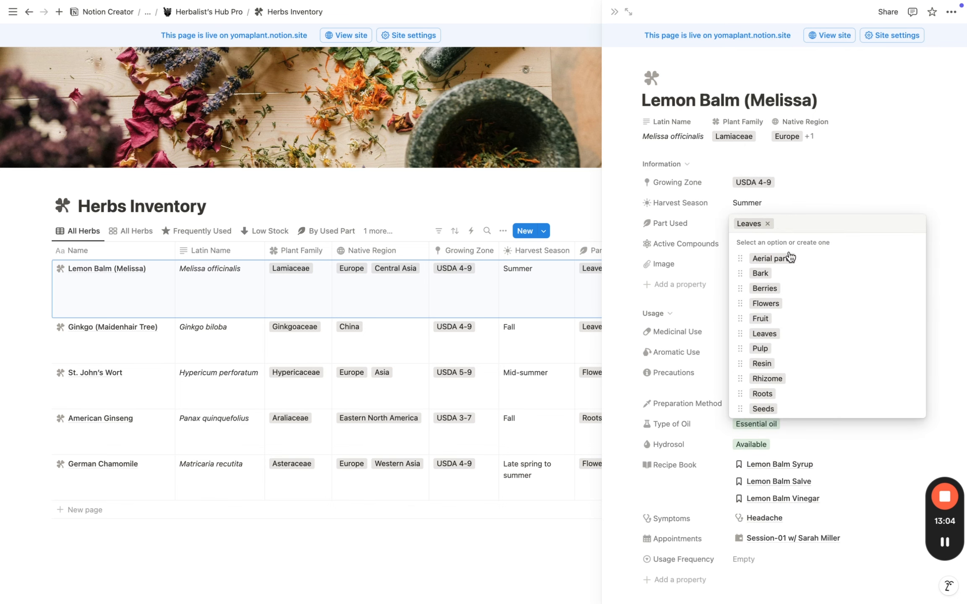
pyautogui.click(844, 171)
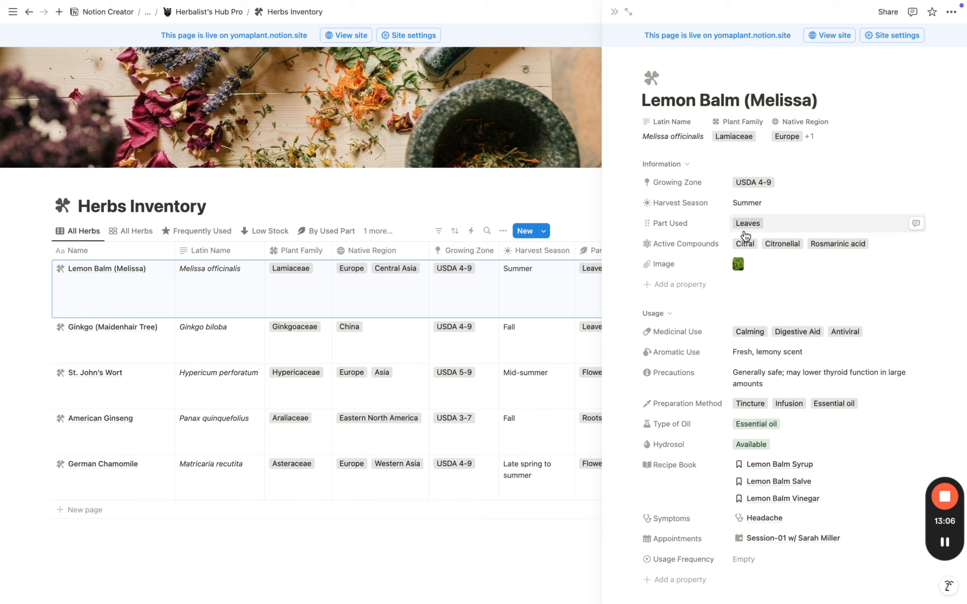
pyautogui.click(885, 245)
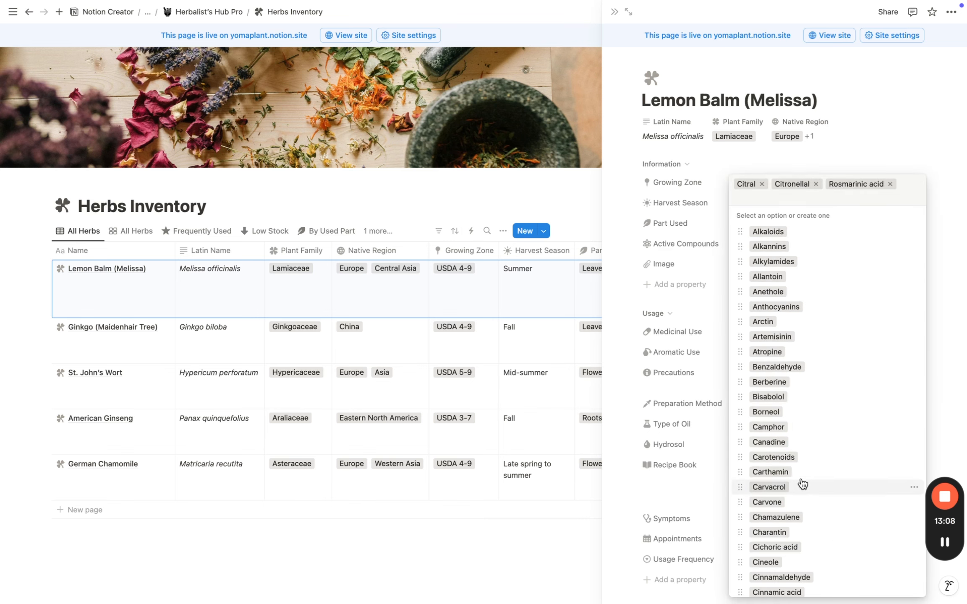
pyautogui.scroll(-20, 803, 484)
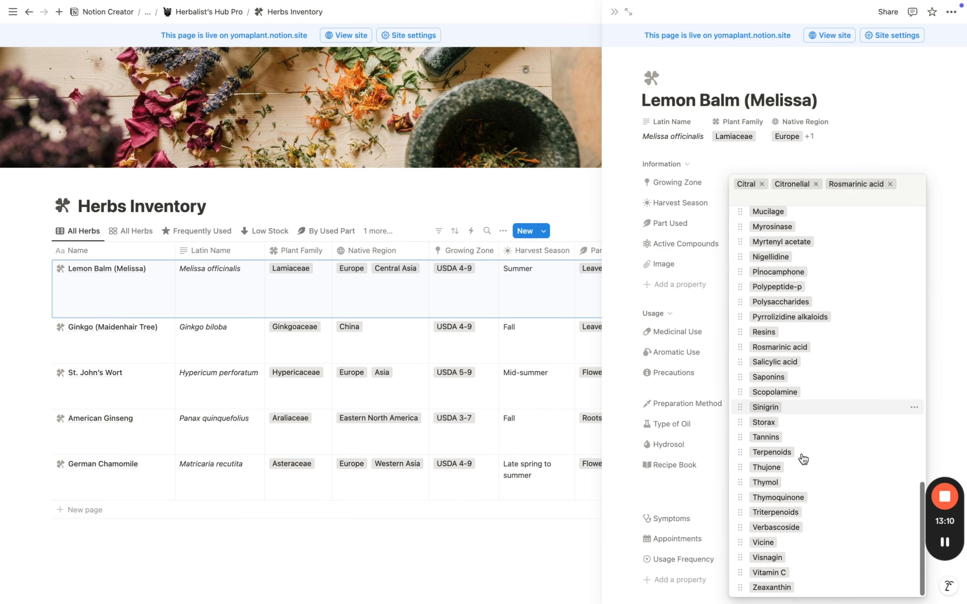
pyautogui.scroll(20, 802, 458)
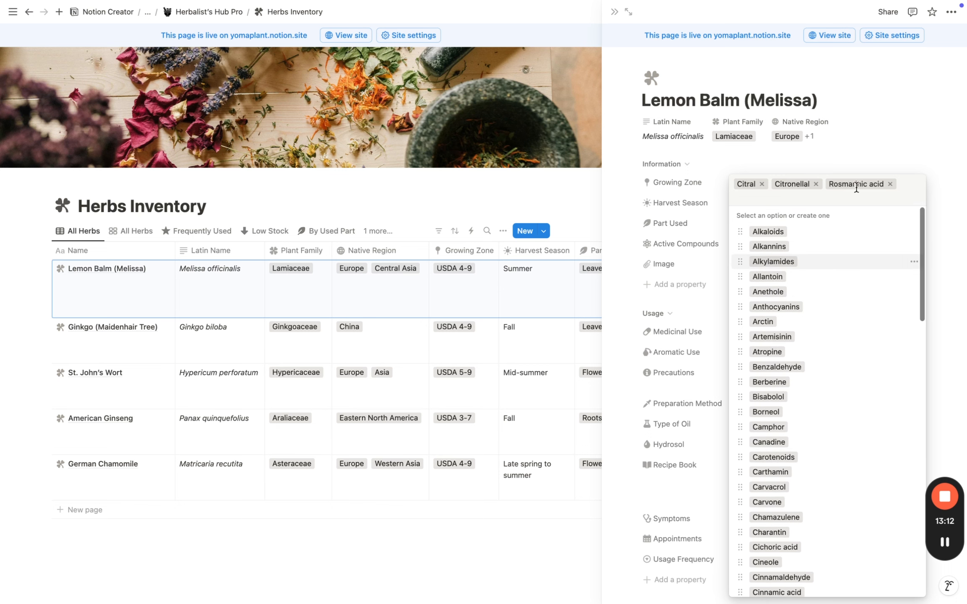
pyautogui.press('Escape')
# Step: Check the herb's Image property and review the full list of Medicinal Use options without changing the selections
pyautogui.scroll(-2, 772, 209)
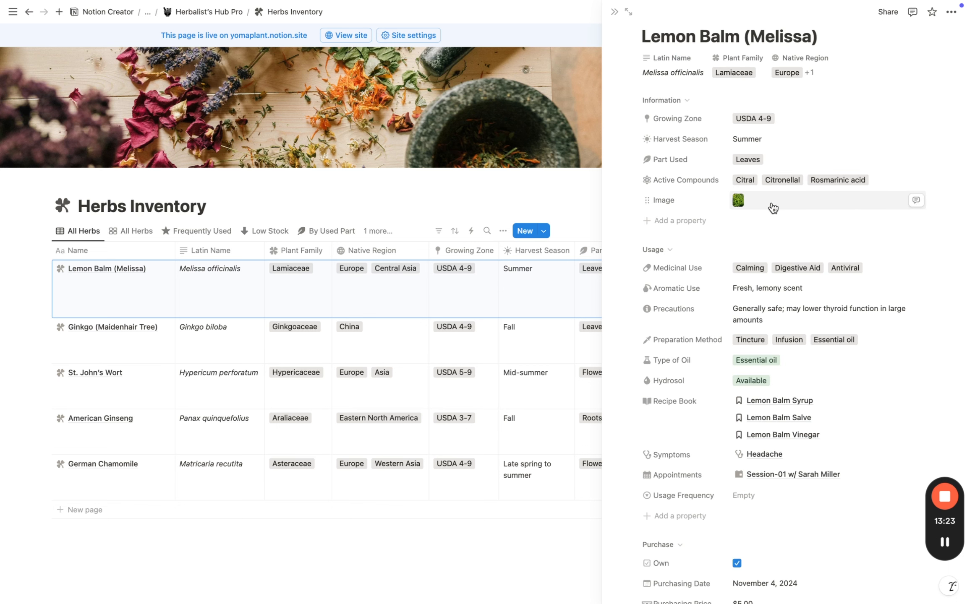
pyautogui.click(773, 209)
pyautogui.click(900, 156)
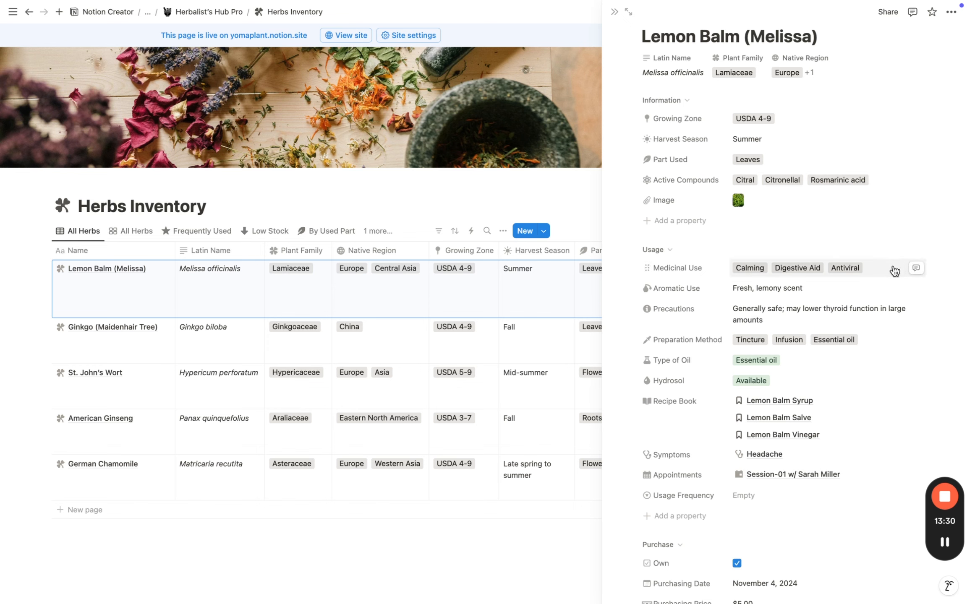
pyautogui.click(884, 268)
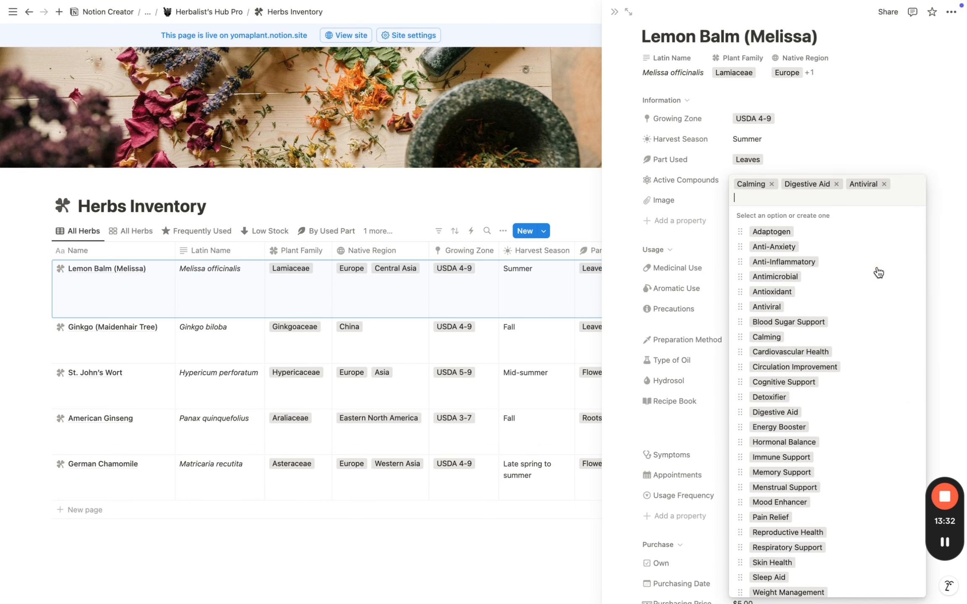
pyautogui.scroll(-1, 829, 491)
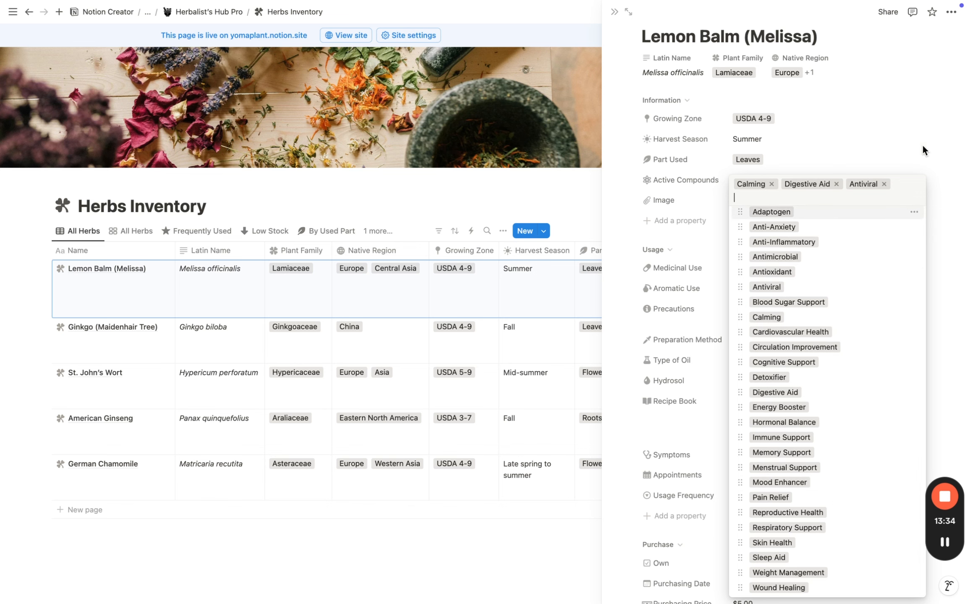
pyautogui.click(866, 172)
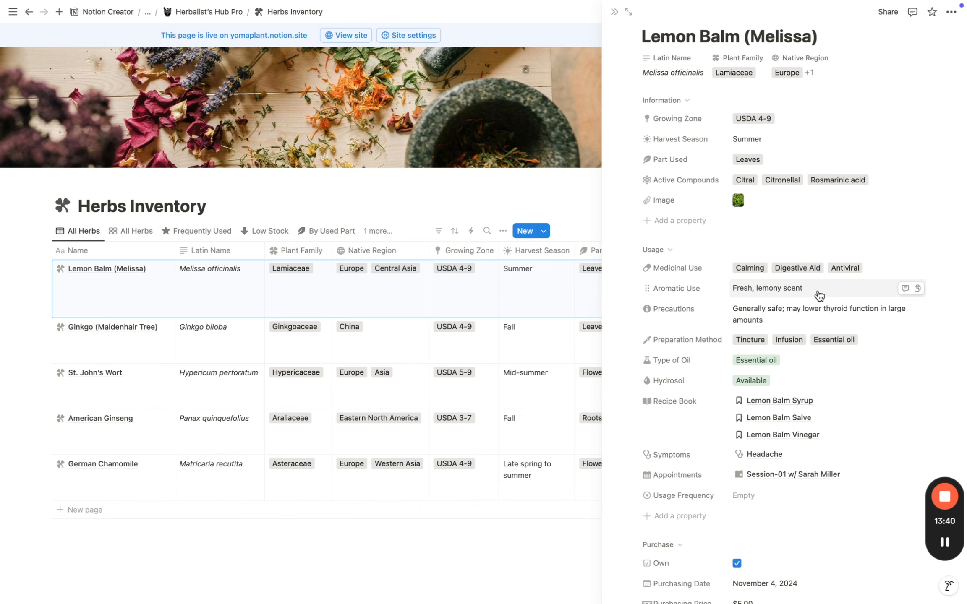
# Step: Review the Preparation Method, Type of Oil and Hydrosol options of the Lemon Balm (Melissa) record, leaving the selections as they are
pyautogui.scroll(-1, 819, 296)
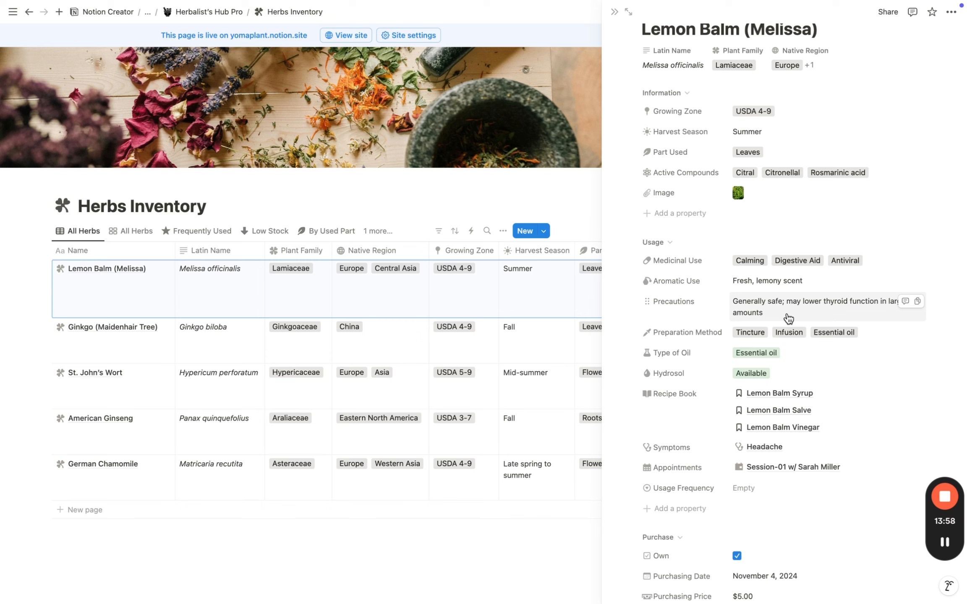
pyautogui.click(873, 338)
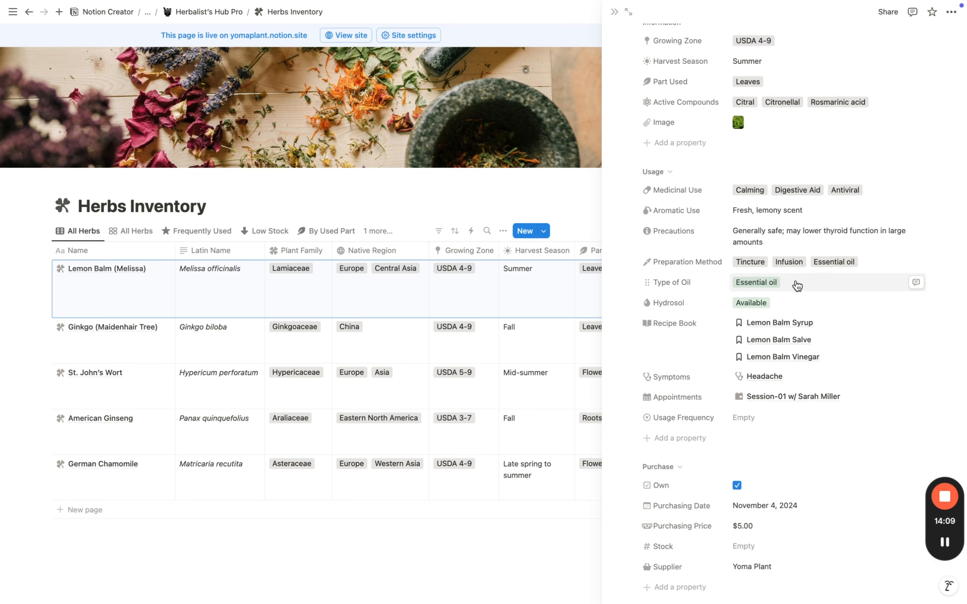
pyautogui.click(797, 284)
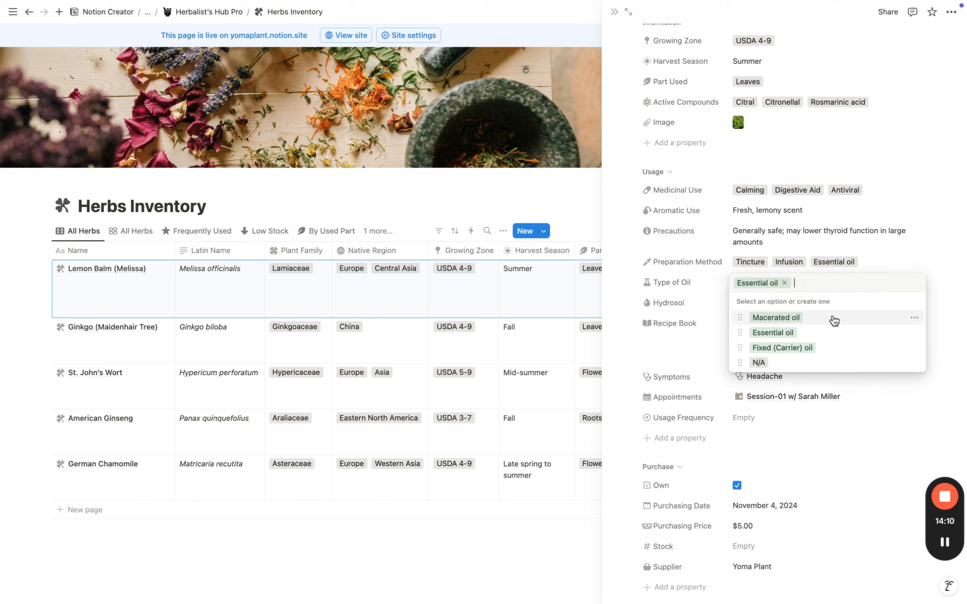
pyautogui.click(934, 253)
pyautogui.click(825, 303)
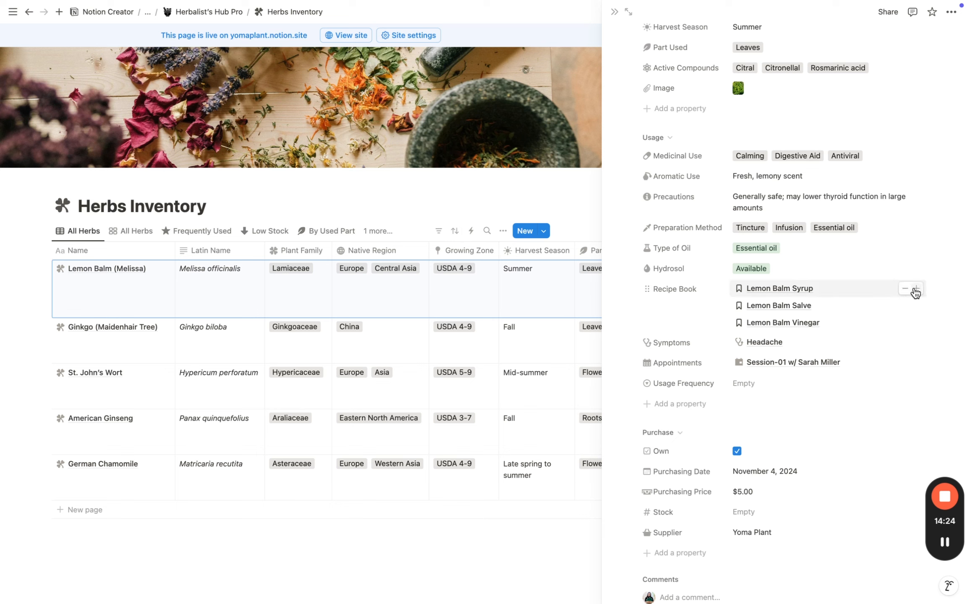
# Step: Inspect the recipes available to link under Recipe Book and the Usage Frequency property without linking or selecting anything
pyautogui.click(915, 289)
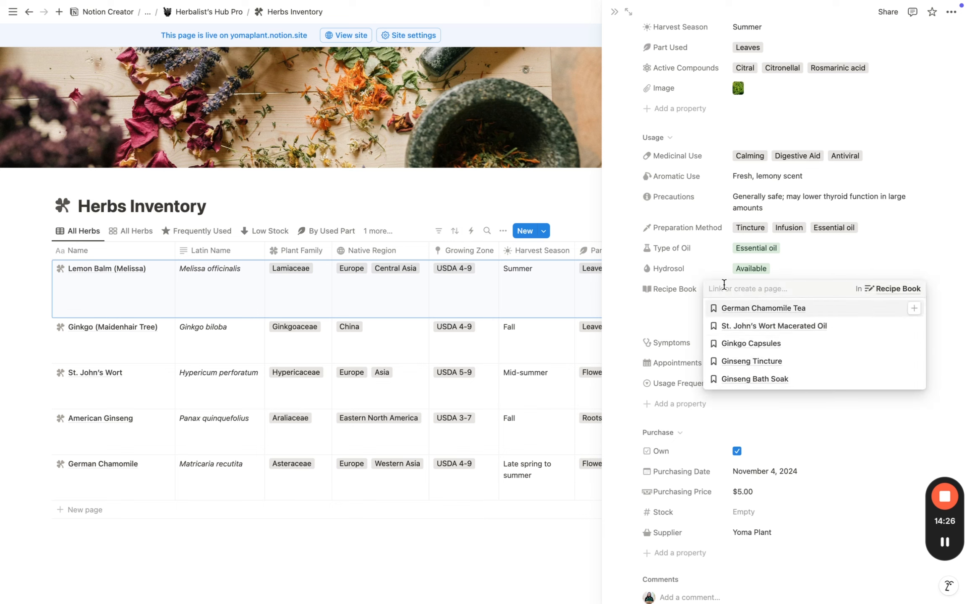
pyautogui.click(923, 251)
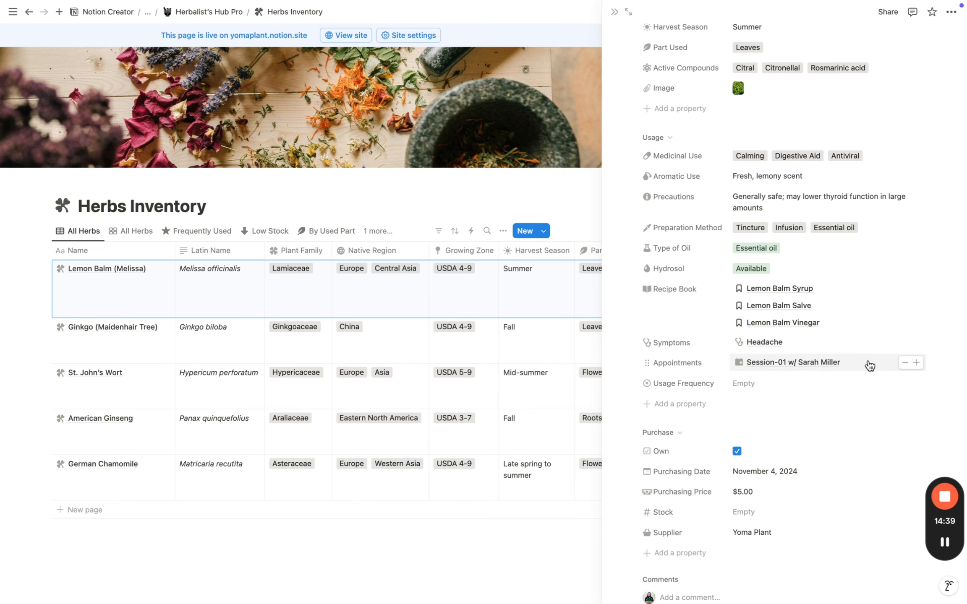
pyautogui.click(762, 383)
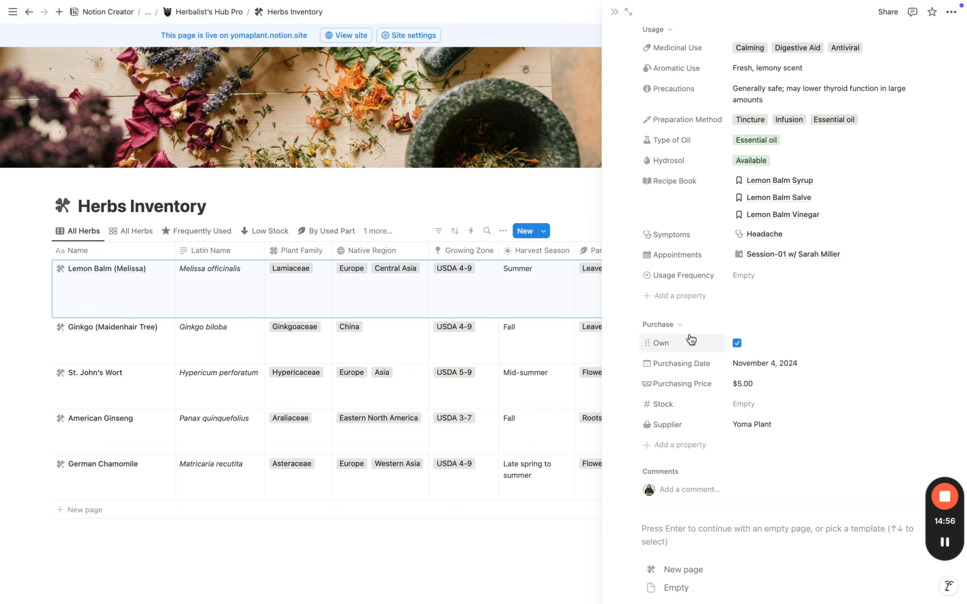
# Step: Untick the Own checkbox in the herb's Purchase section and tick it again
pyautogui.scroll(-1, 743, 348)
pyautogui.click(737, 341)
pyautogui.click(737, 340)
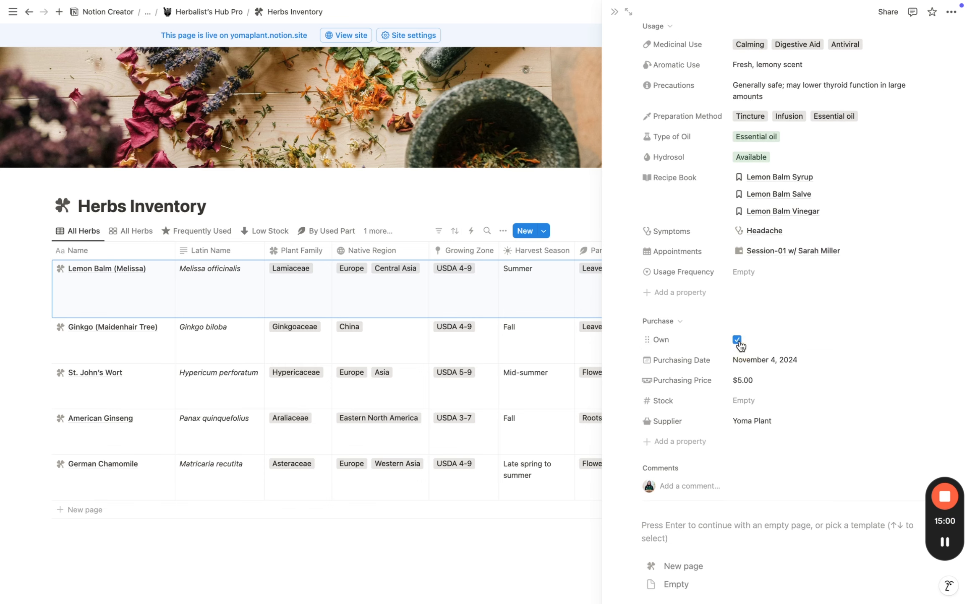
# Step: Read through the Purchase details and the rest of the Lemon Balm (Melissa) record, and close it
pyautogui.scroll(-1, 829, 369)
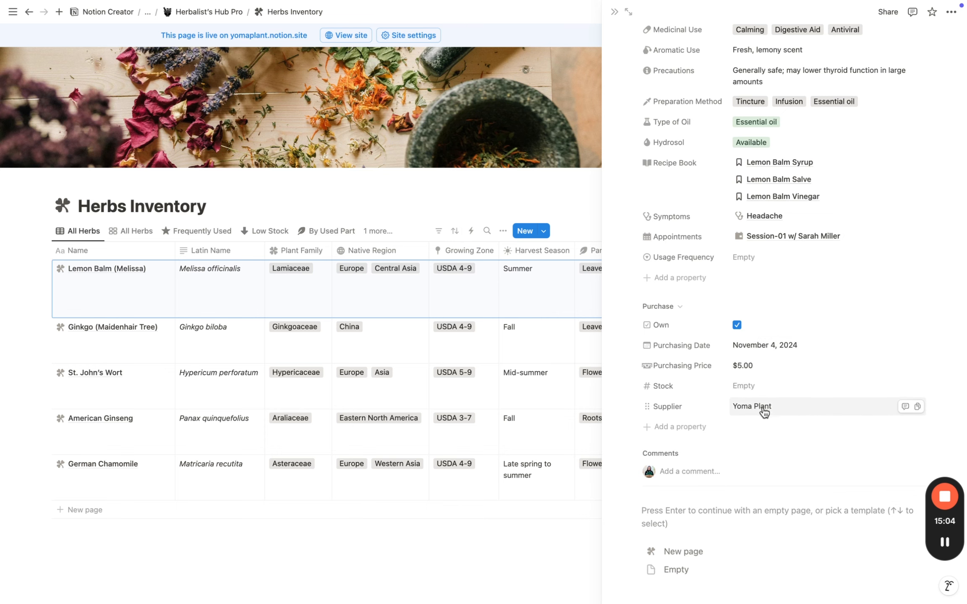
pyautogui.scroll(-3, 773, 453)
pyautogui.scroll(10, 773, 453)
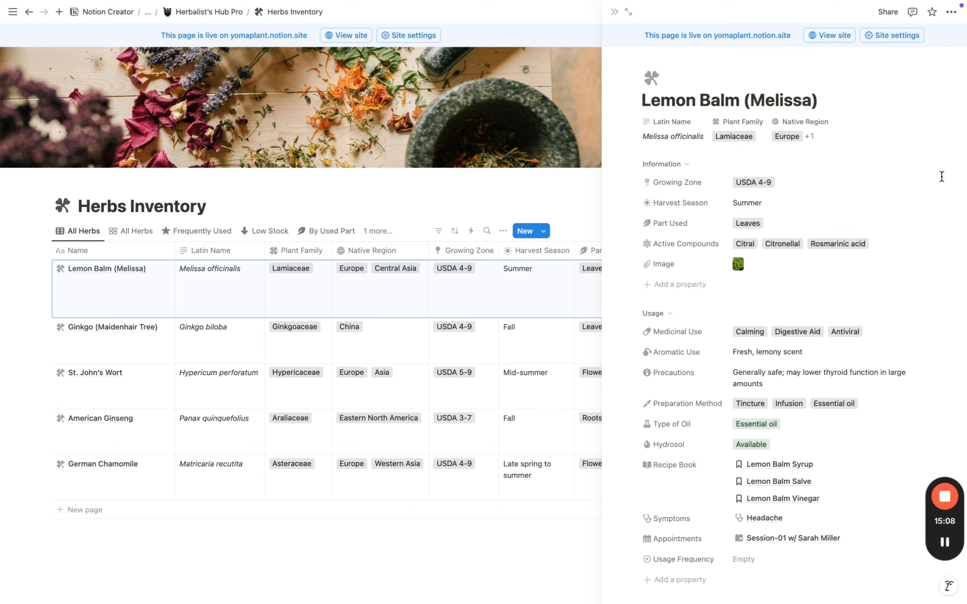
pyautogui.click(612, 13)
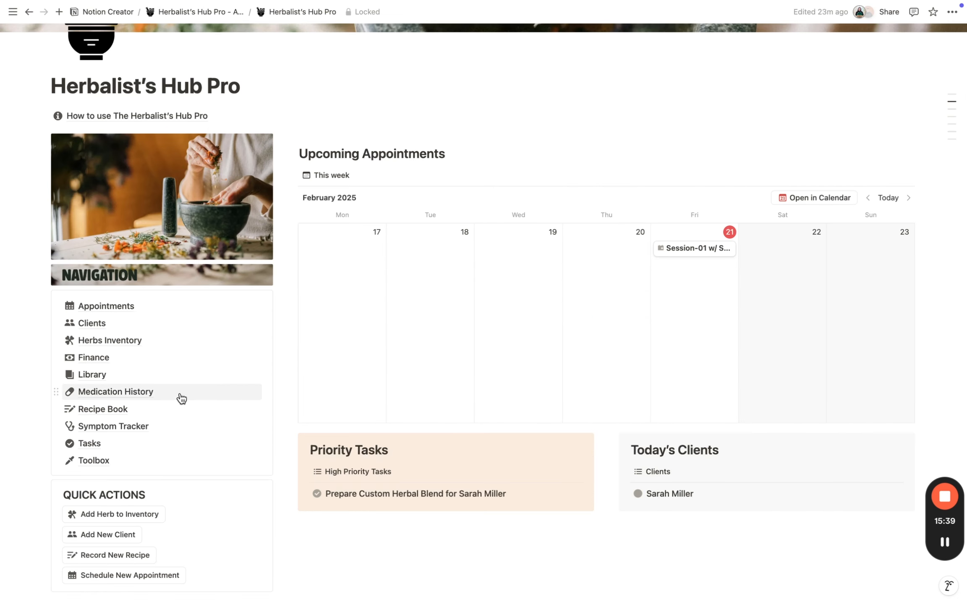
# Step: Open the Recipe Book from the dashboard and examine its Frequently Used, Recipe Workflow and By Medicinal Purpose views
pyautogui.click(98, 410)
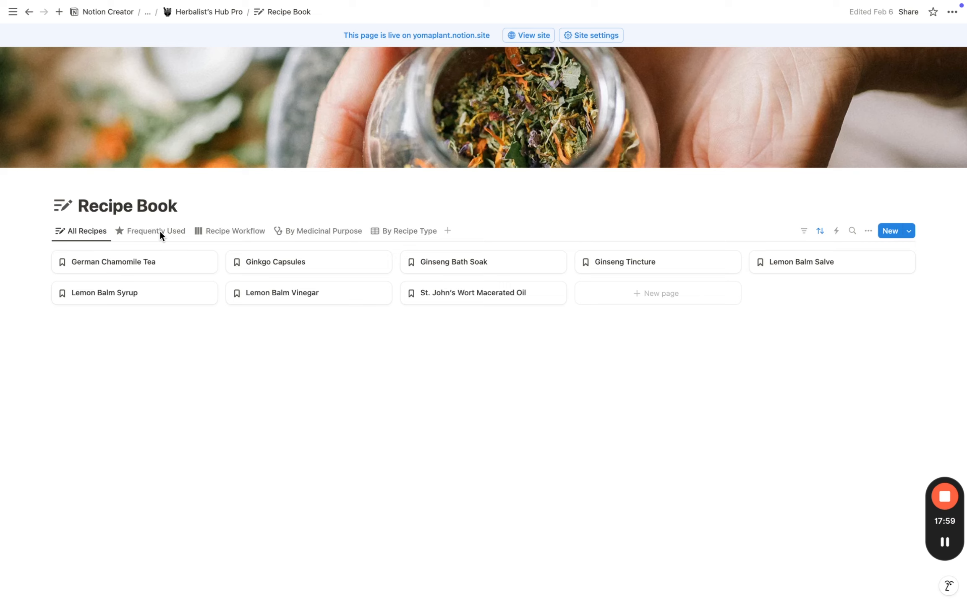
pyautogui.click(136, 236)
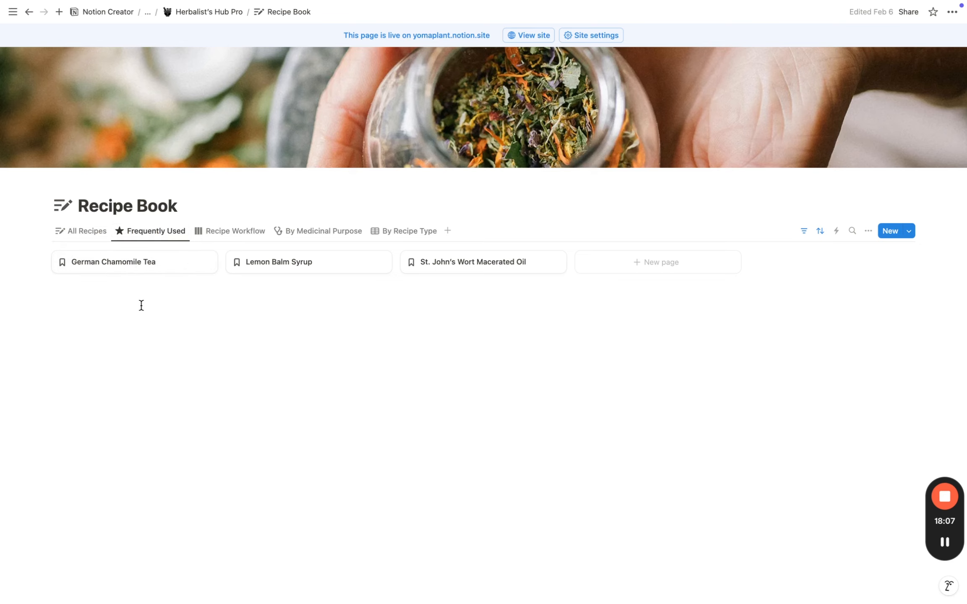
pyautogui.click(241, 236)
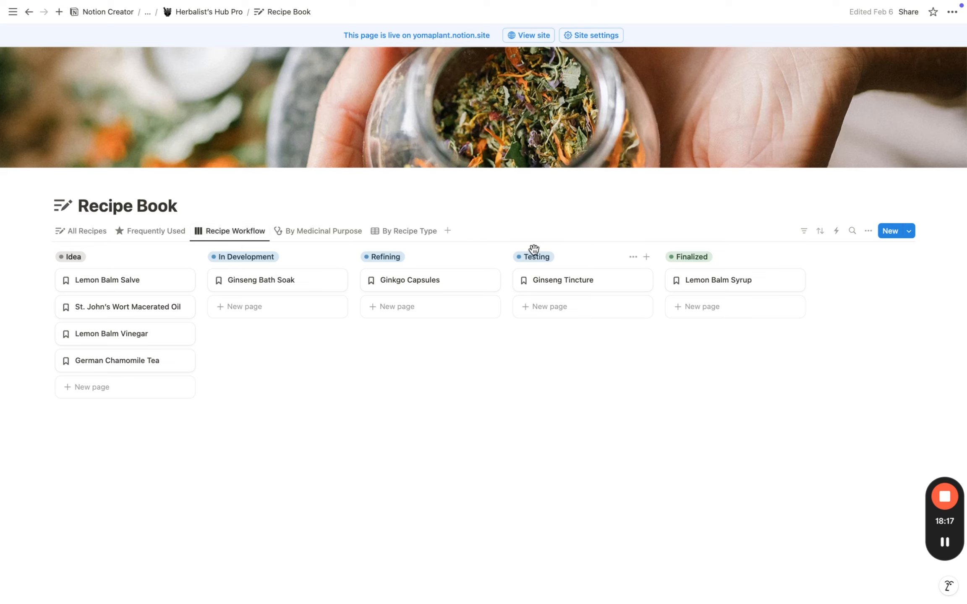
pyautogui.click(322, 234)
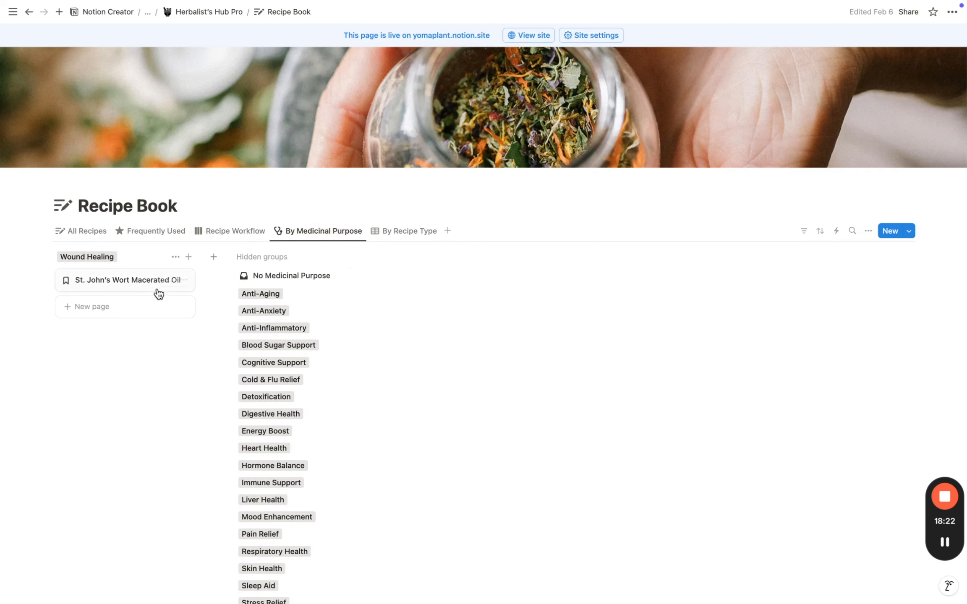
pyautogui.scroll(-3, 328, 530)
pyautogui.scroll(3, 293, 517)
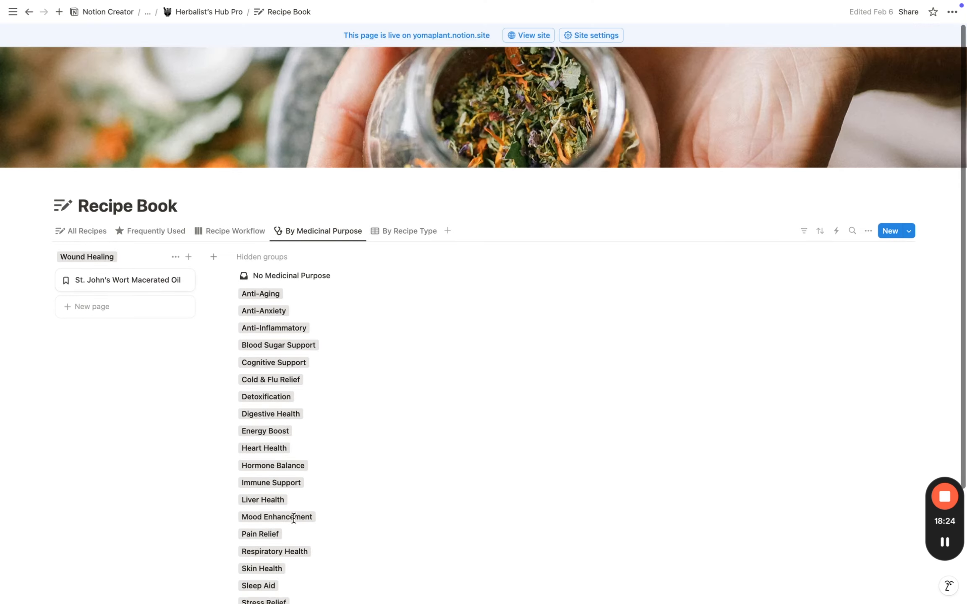
# Step: Look through the recipe groups in the By Recipe Type view and return to the All Recipes view
pyautogui.click(412, 234)
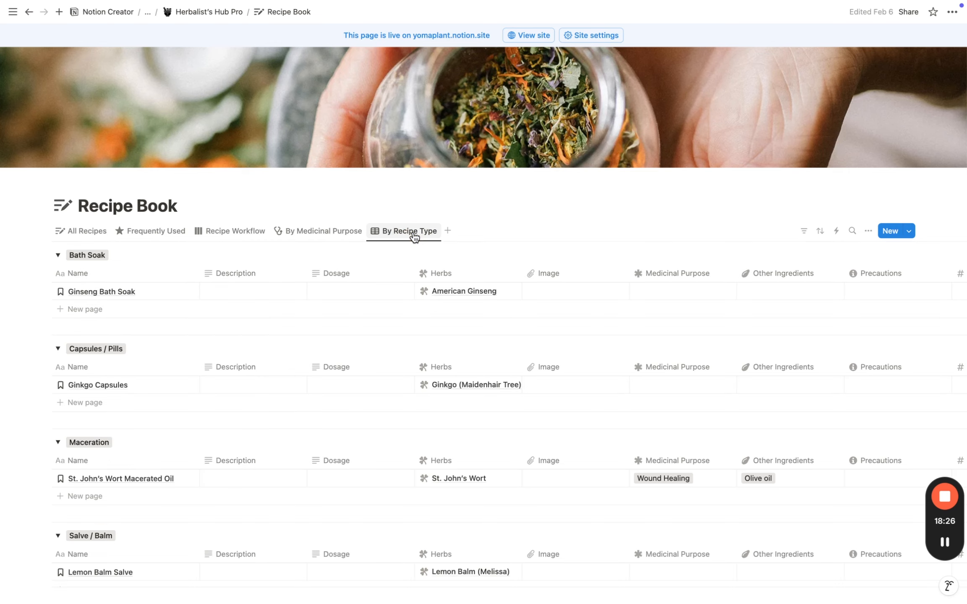
pyautogui.scroll(-7, 174, 537)
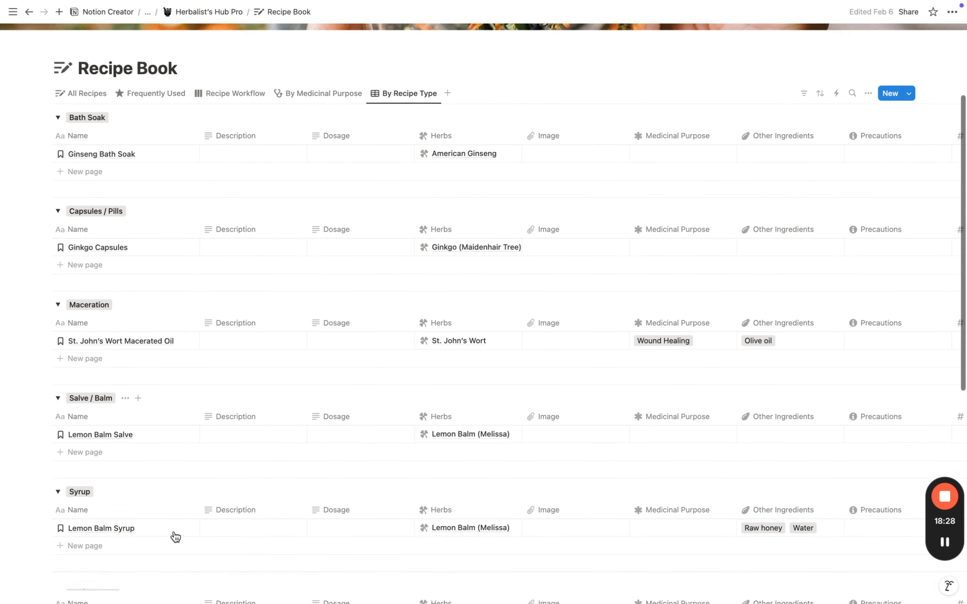
pyautogui.scroll(-5, 177, 528)
pyautogui.scroll(15, 176, 520)
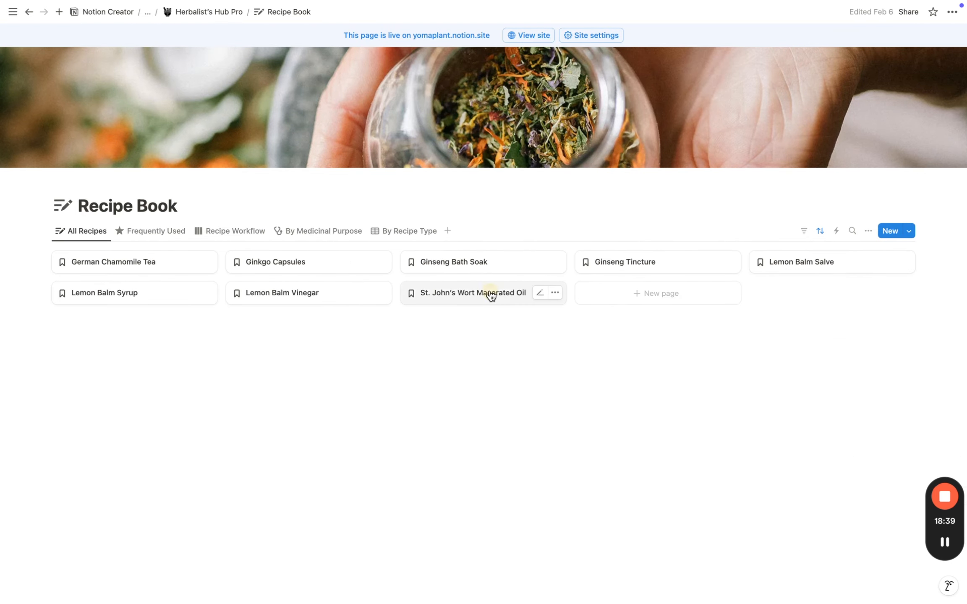
# Step: Open the St. John's Wort Macerated Oil recipe and review its Status and Recipe Type options without changing them
pyautogui.click(491, 294)
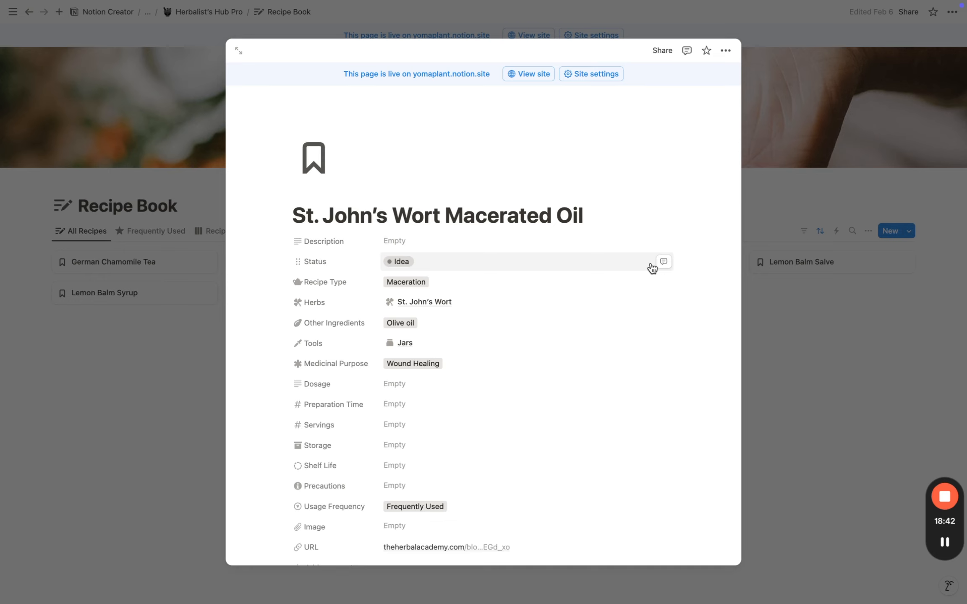
pyautogui.click(455, 271)
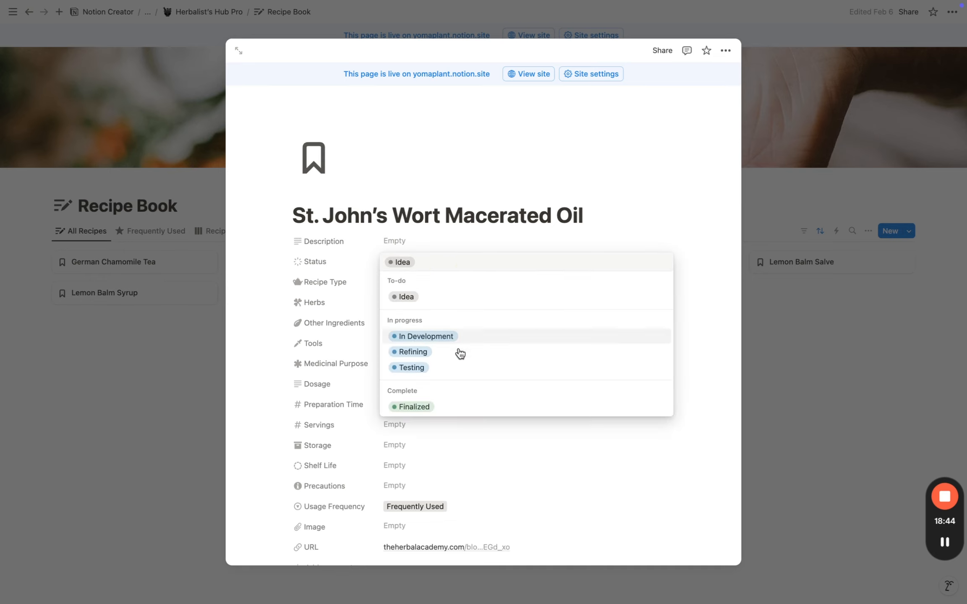
pyautogui.click(701, 267)
pyautogui.click(468, 283)
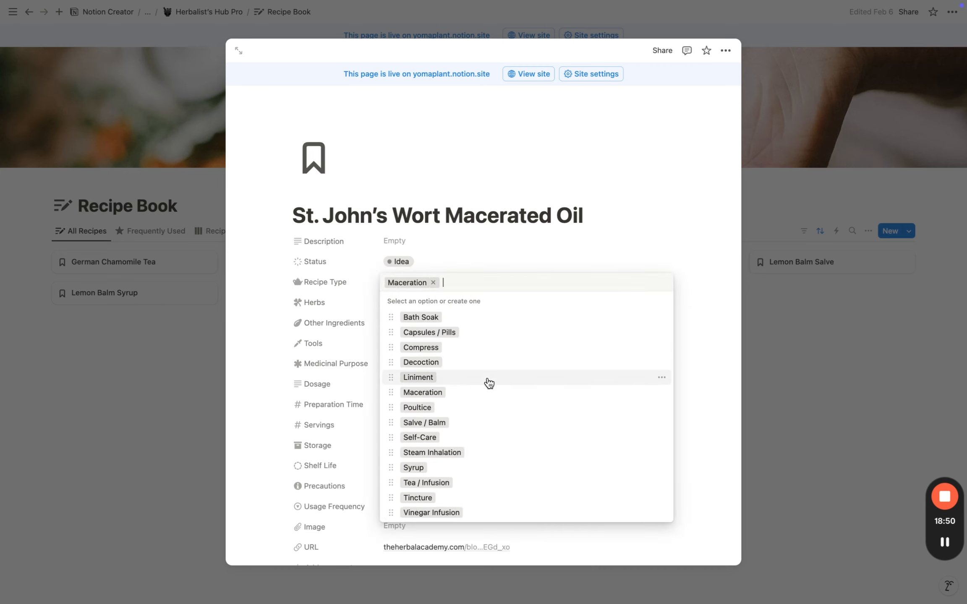
pyautogui.click(701, 254)
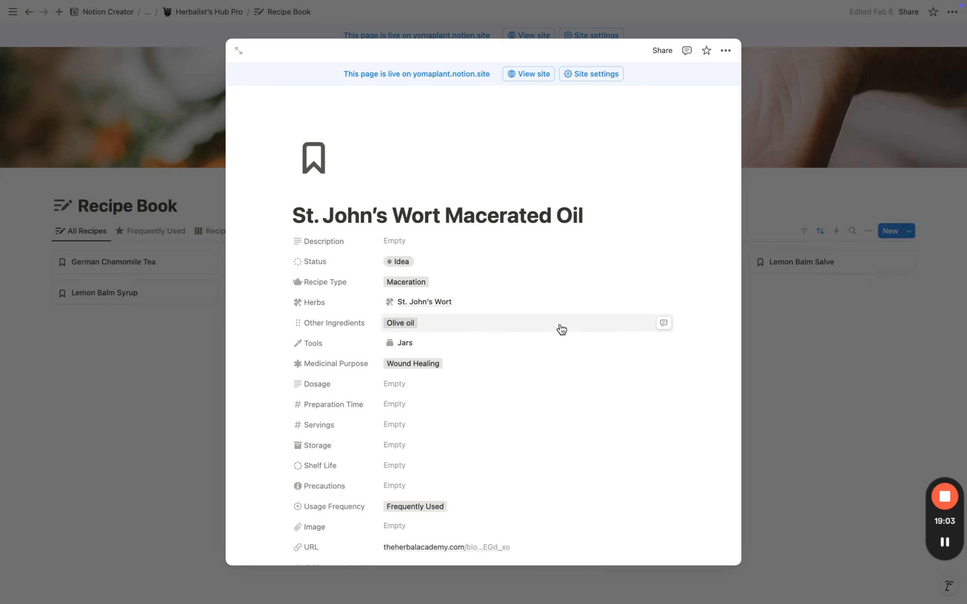
# Step: Review the recipe's Other Ingredients and Medicinal Purpose options without changing the selections
pyautogui.click(476, 323)
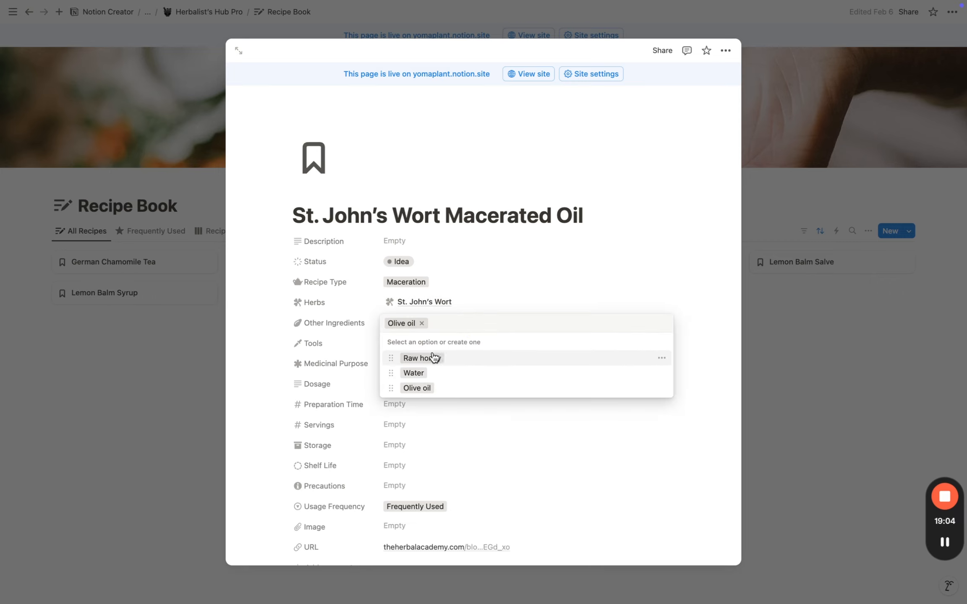
pyautogui.click(572, 322)
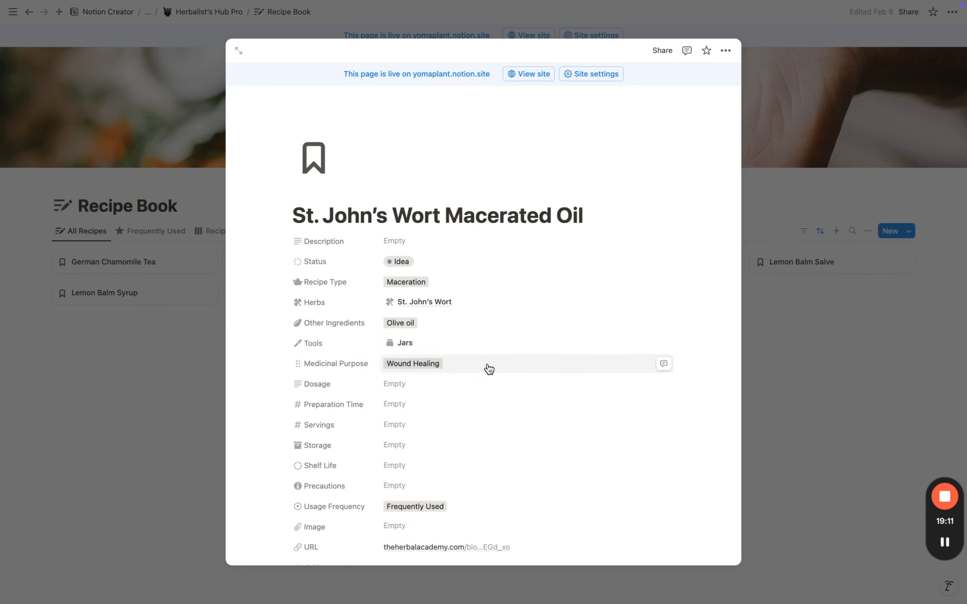
pyautogui.click(488, 368)
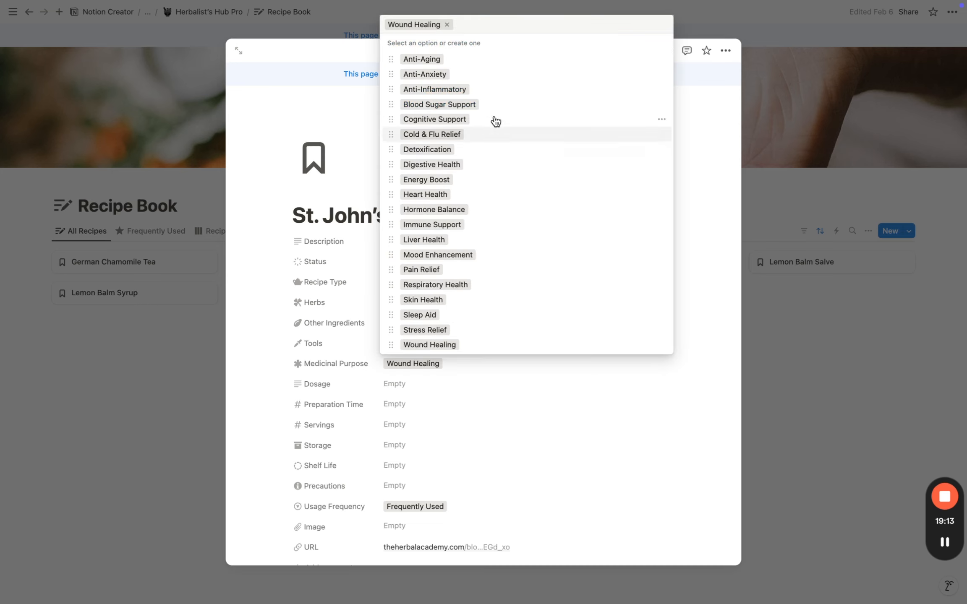
pyautogui.click(709, 265)
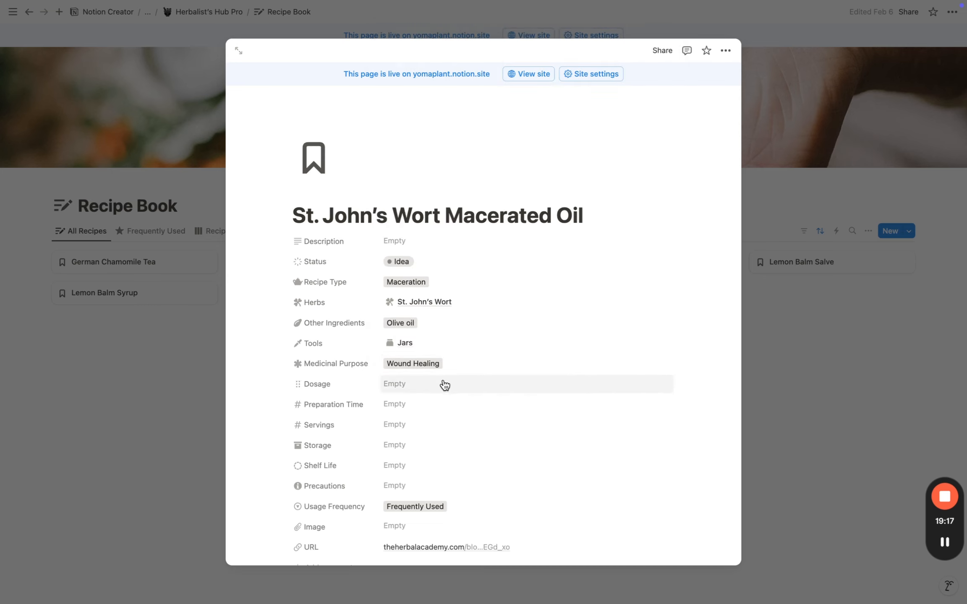
# Step: Check the recipe's Usage Frequency options and read through the remaining properties and the Recipe section of the page
pyautogui.scroll(-5, 433, 388)
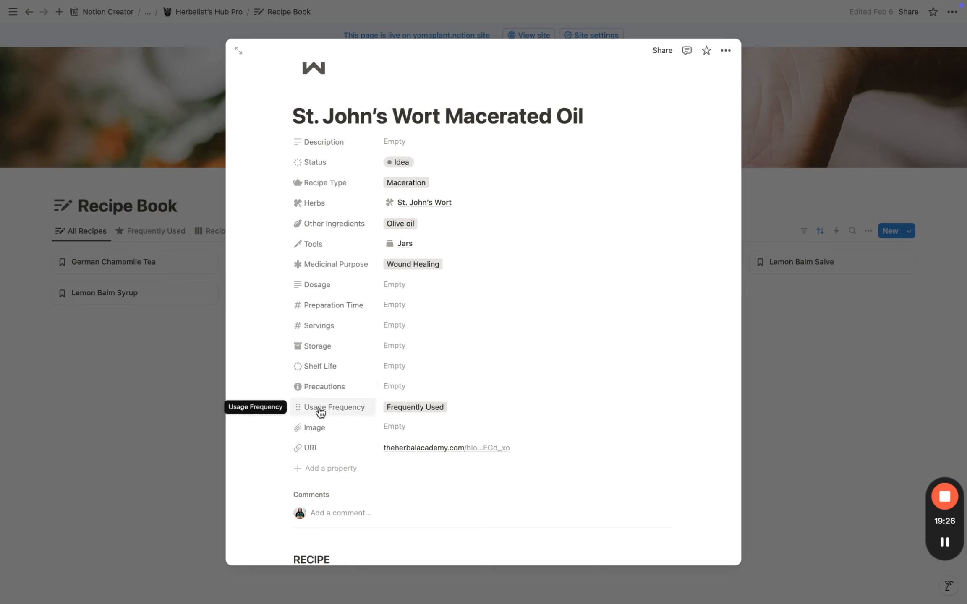
pyautogui.click(458, 406)
pyautogui.press('Escape')
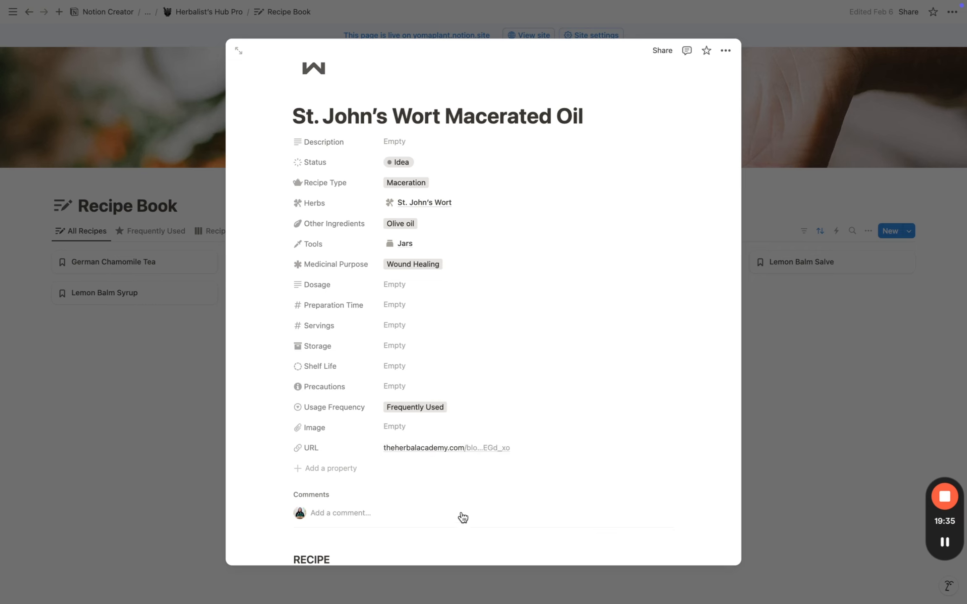
pyautogui.scroll(-4, 460, 497)
pyautogui.scroll(-4, 461, 496)
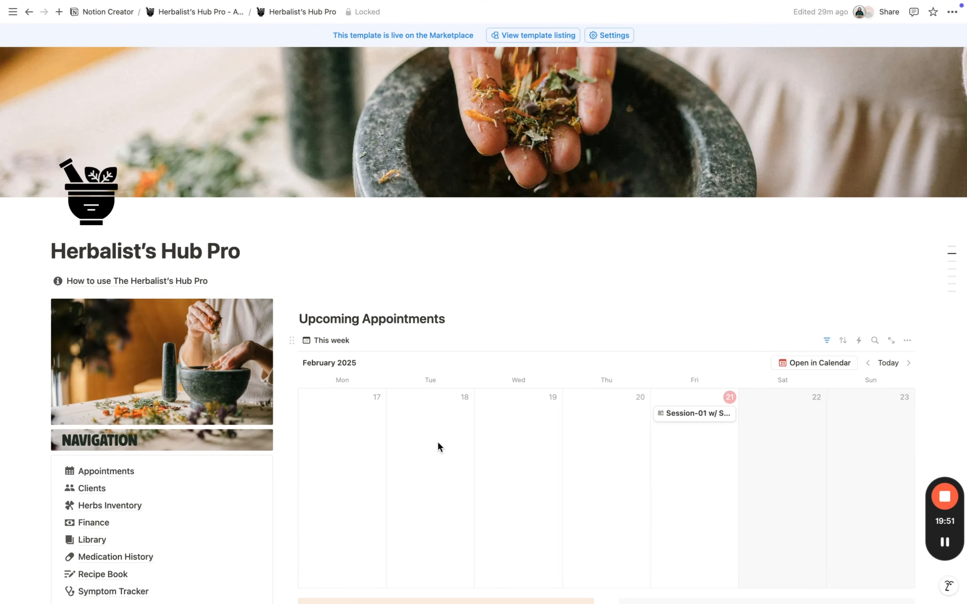
# Step: Open the Tasks database from the dashboard and look through its Board, Calendar, Timeline and Client Tasks views
pyautogui.scroll(-4, 537, 358)
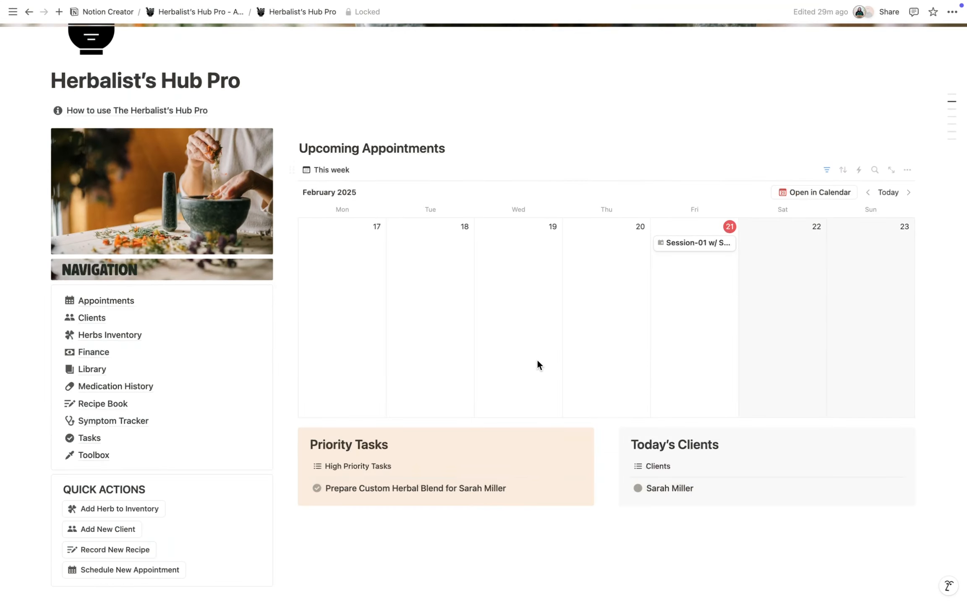
pyautogui.click(91, 439)
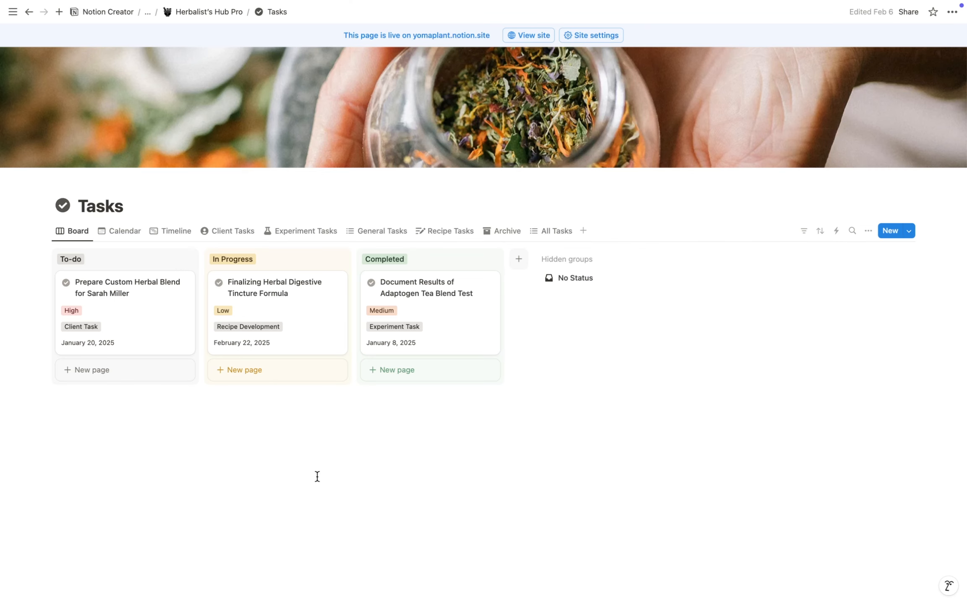
pyautogui.click(122, 234)
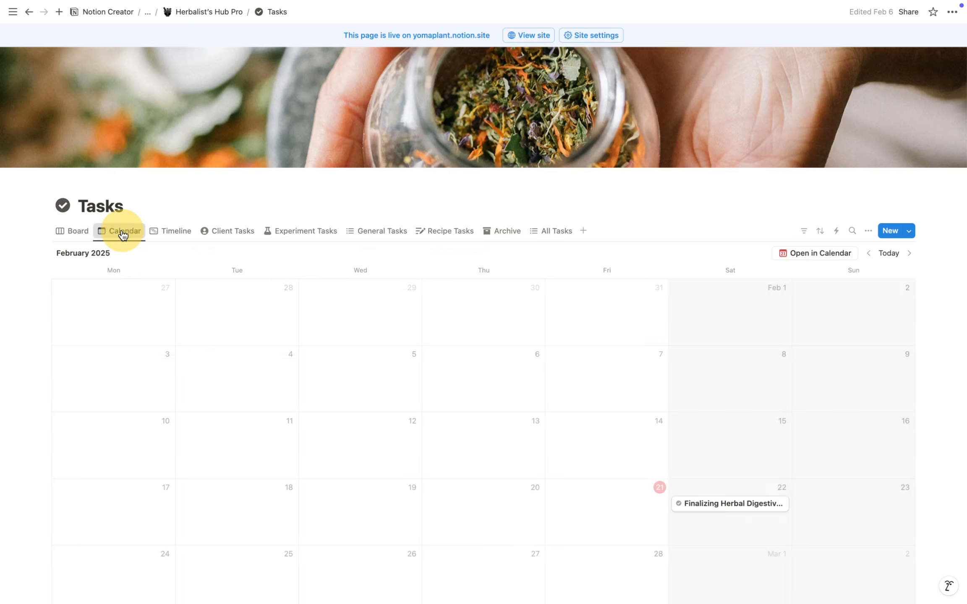
pyautogui.click(180, 232)
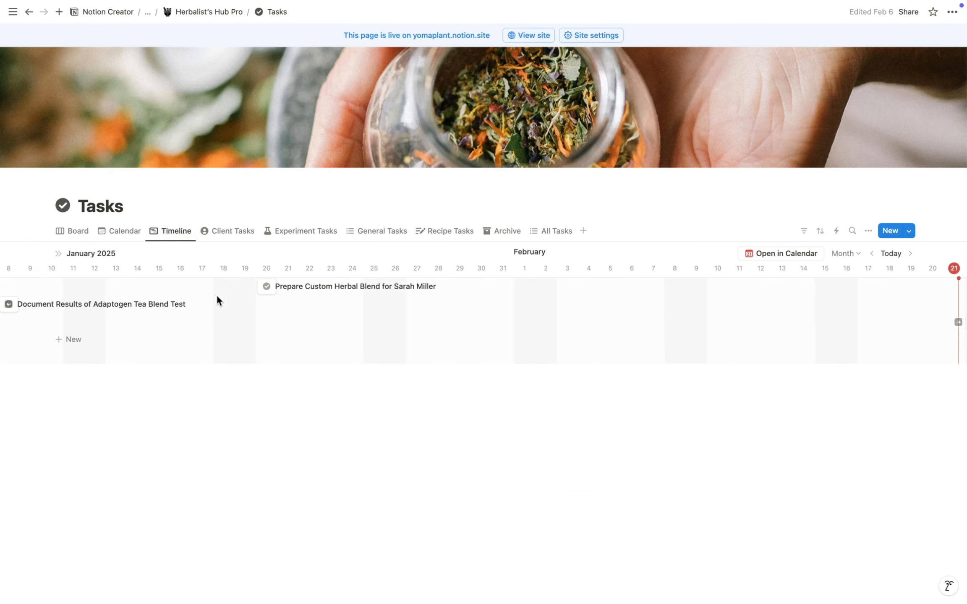
pyautogui.click(243, 238)
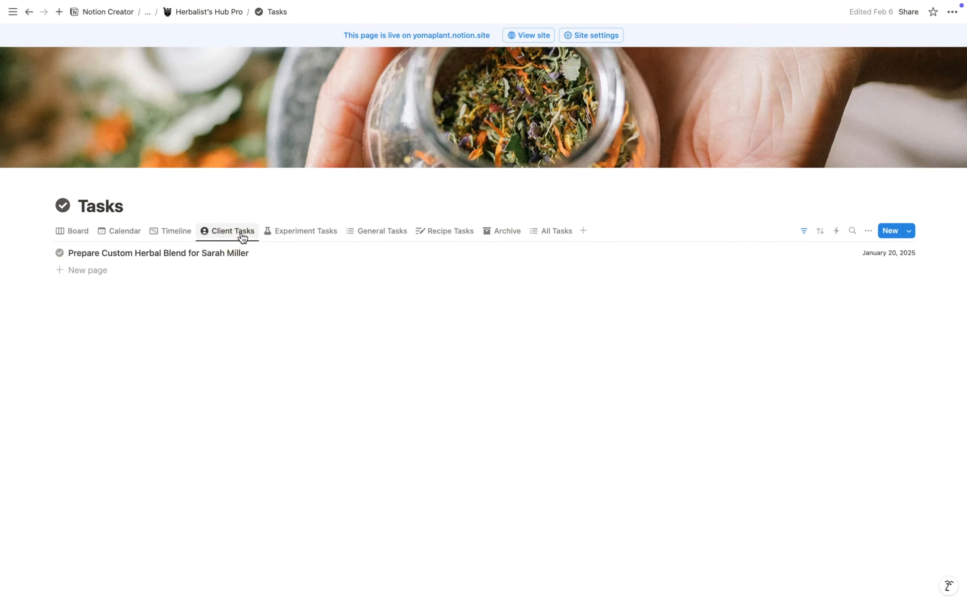
# Step: Browse the Experiment, General, Recipe, Archive and All Tasks views, and return to the Board view
pyautogui.click(292, 235)
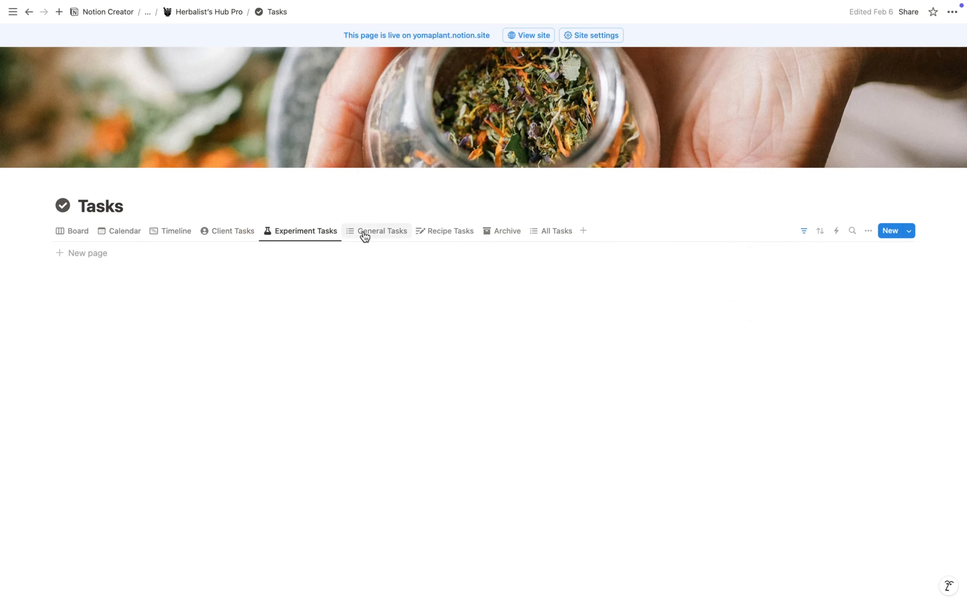
pyautogui.click(377, 236)
pyautogui.click(462, 236)
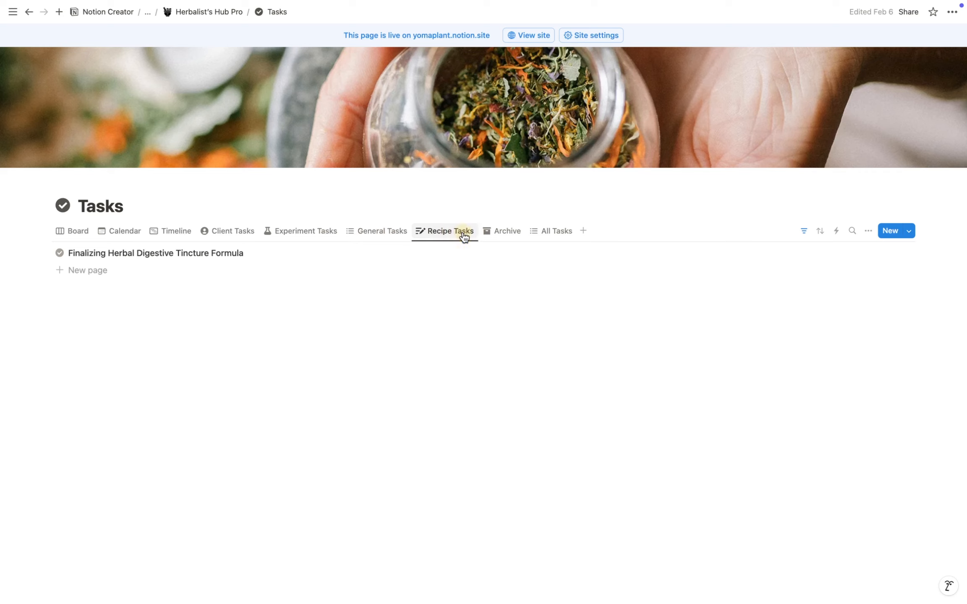
pyautogui.click(506, 238)
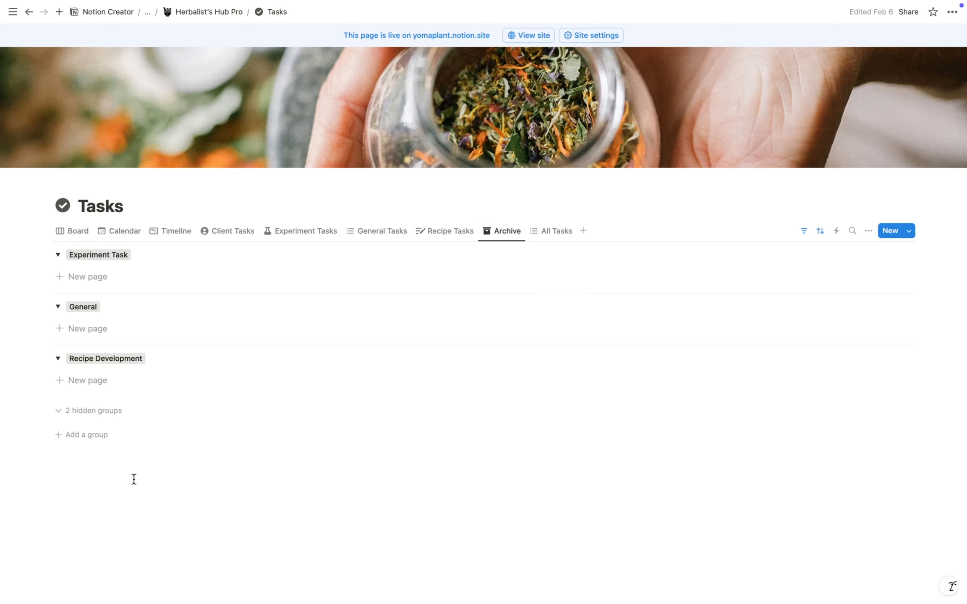
pyautogui.click(555, 231)
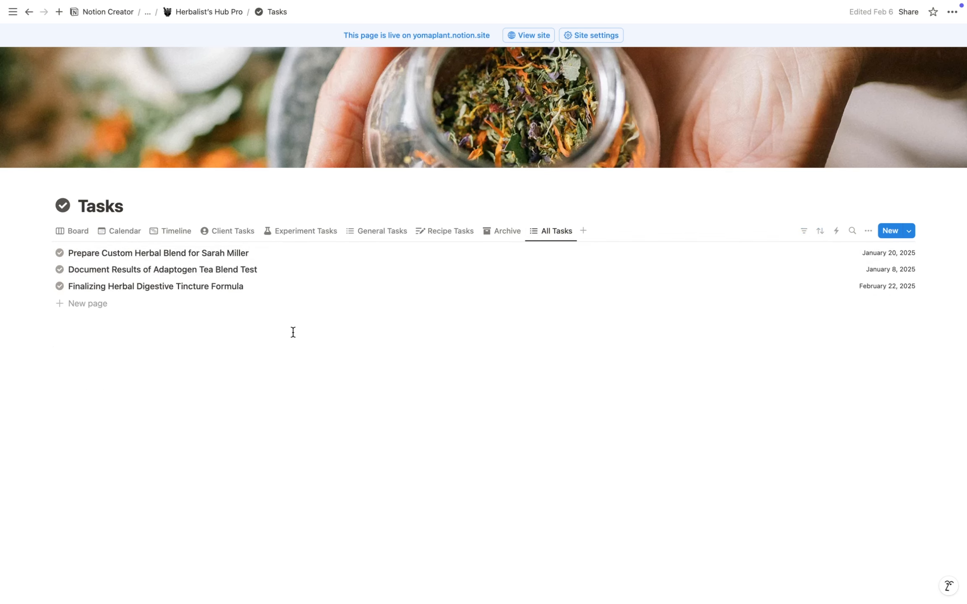
pyautogui.click(70, 232)
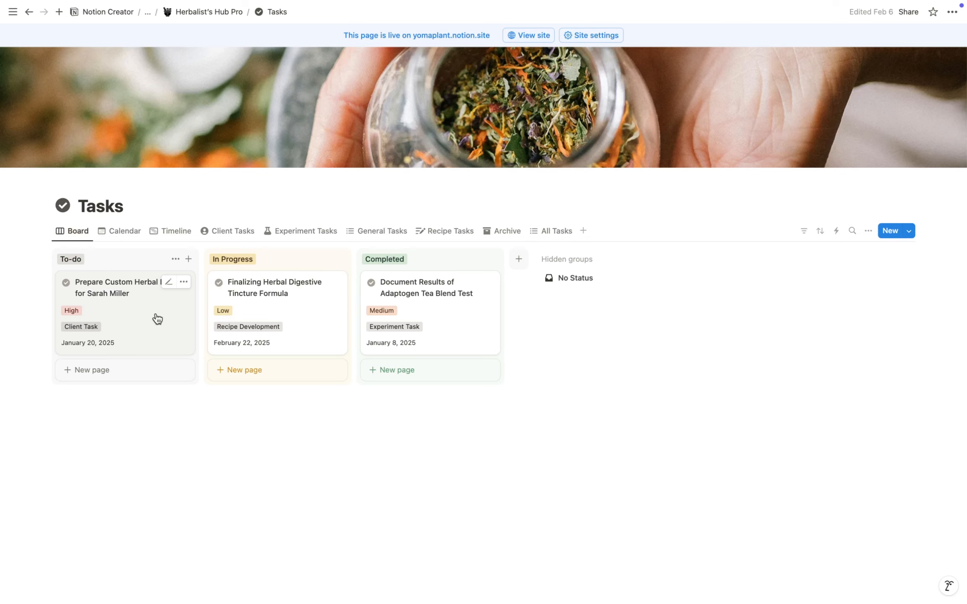
# Step: Open the custom herbal blend task and review its Category, Due Date, Priority and Status options without changing them
pyautogui.click(157, 319)
pyautogui.scroll(-1, 889, 298)
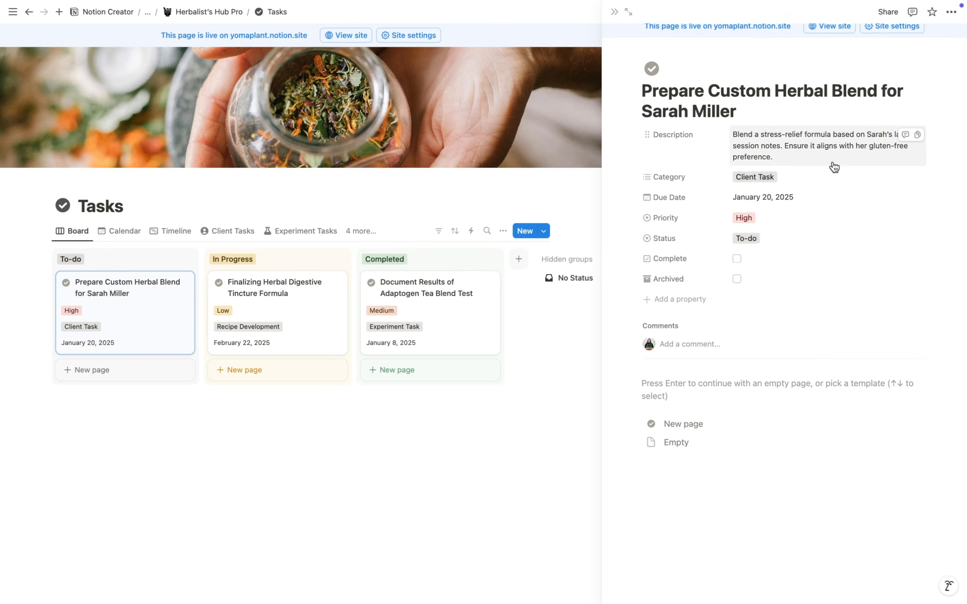
pyautogui.click(819, 184)
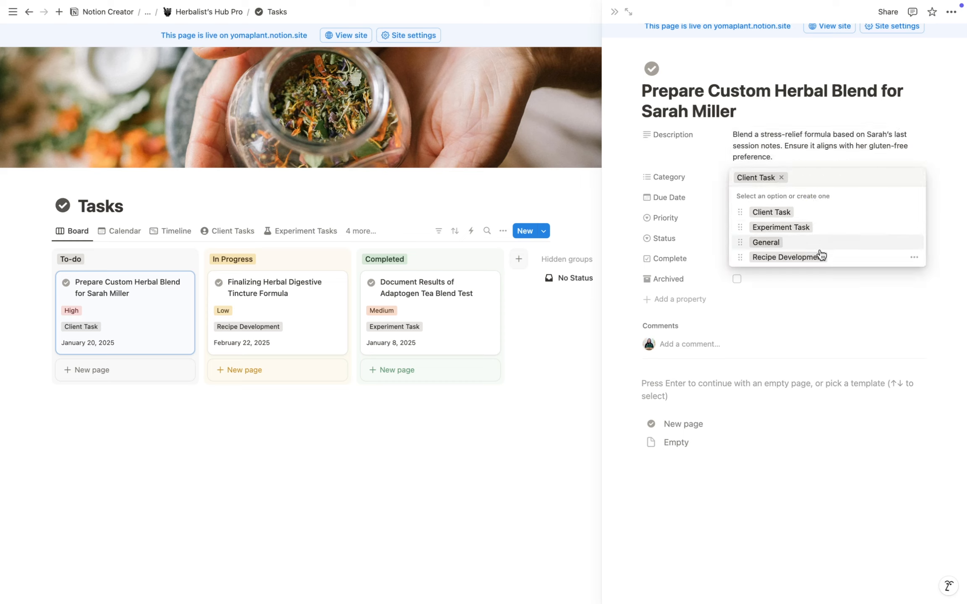
pyautogui.click(830, 198)
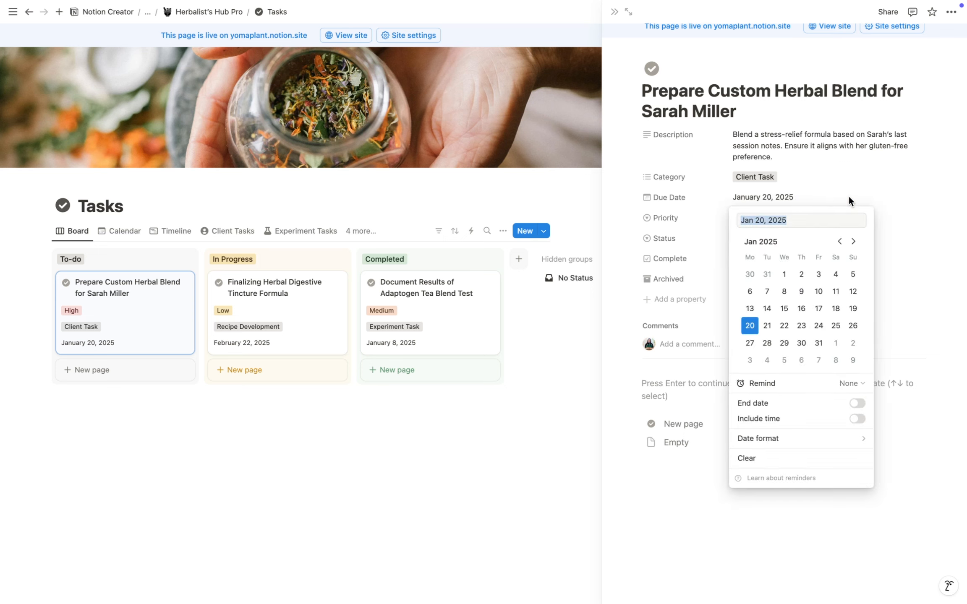
pyautogui.click(941, 189)
pyautogui.click(780, 217)
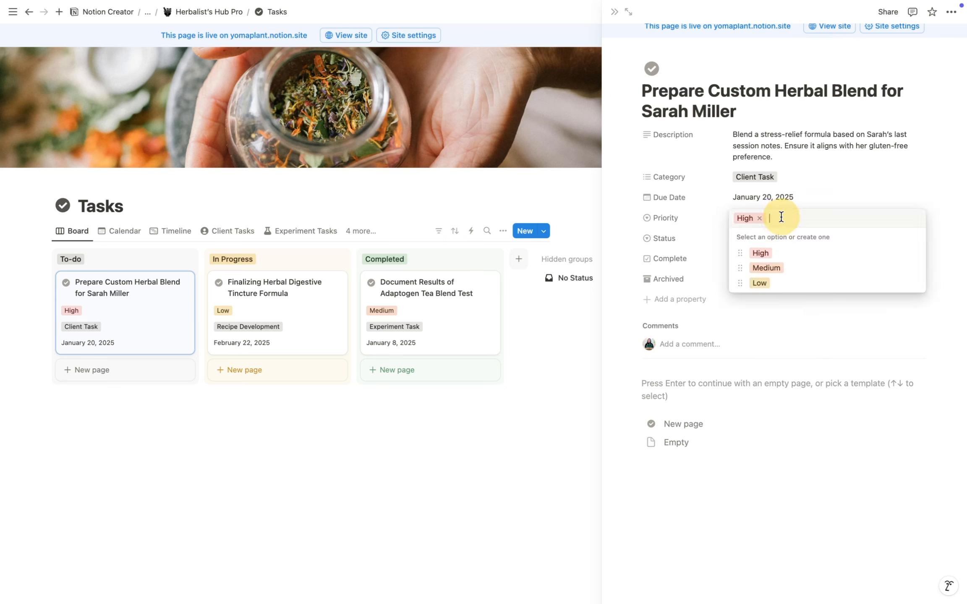
pyautogui.click(862, 205)
pyautogui.click(797, 238)
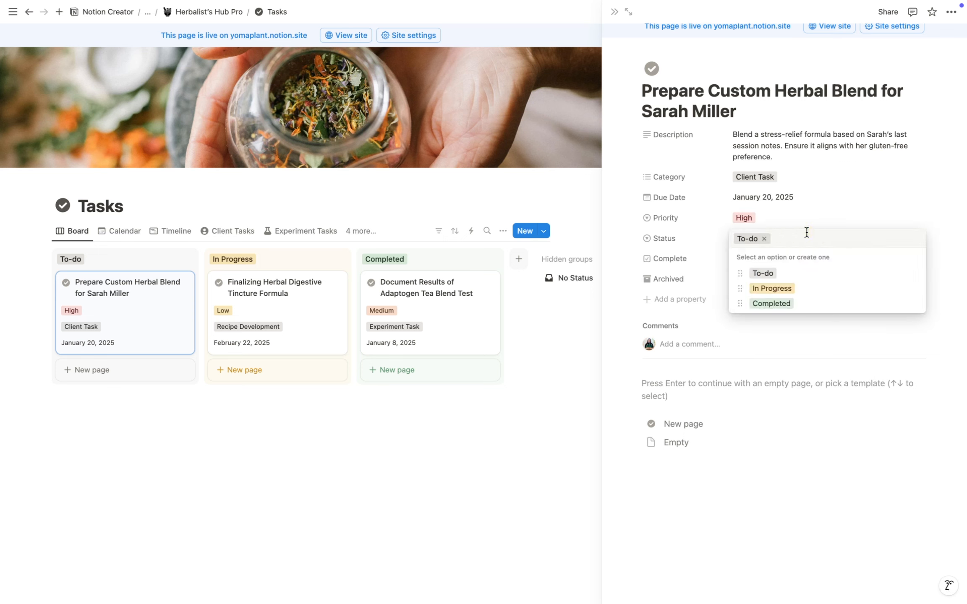
pyautogui.click(867, 201)
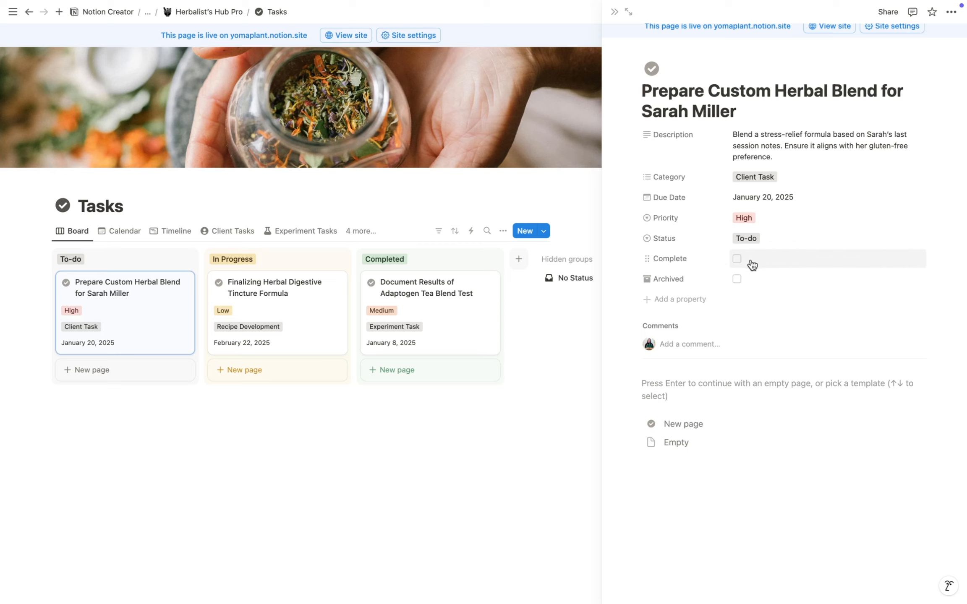
# Step: Tick and untick the task's Complete and Archived checkboxes, and close the task
pyautogui.click(736, 259)
pyautogui.click(737, 260)
pyautogui.click(738, 280)
pyautogui.click(737, 281)
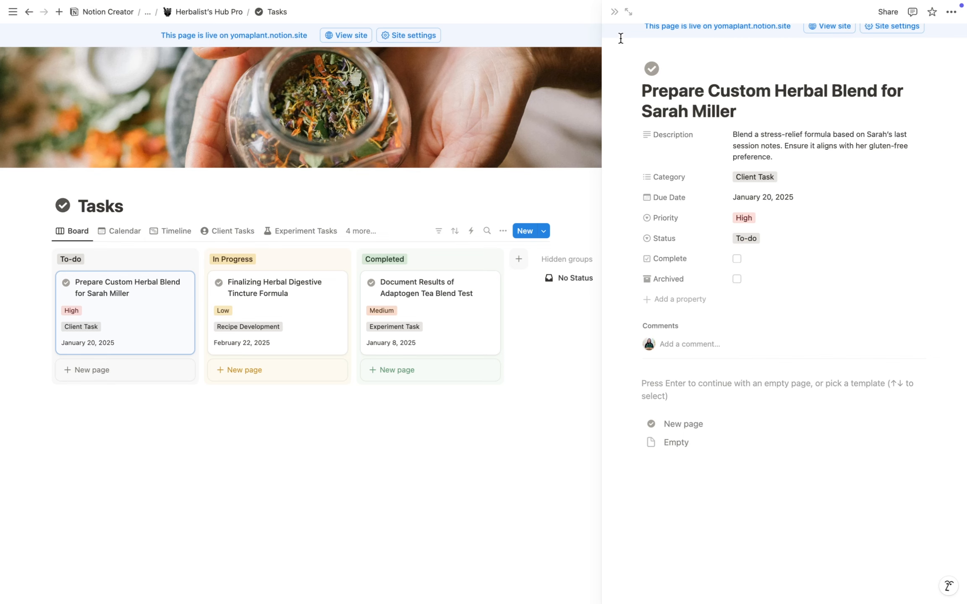
pyautogui.click(613, 11)
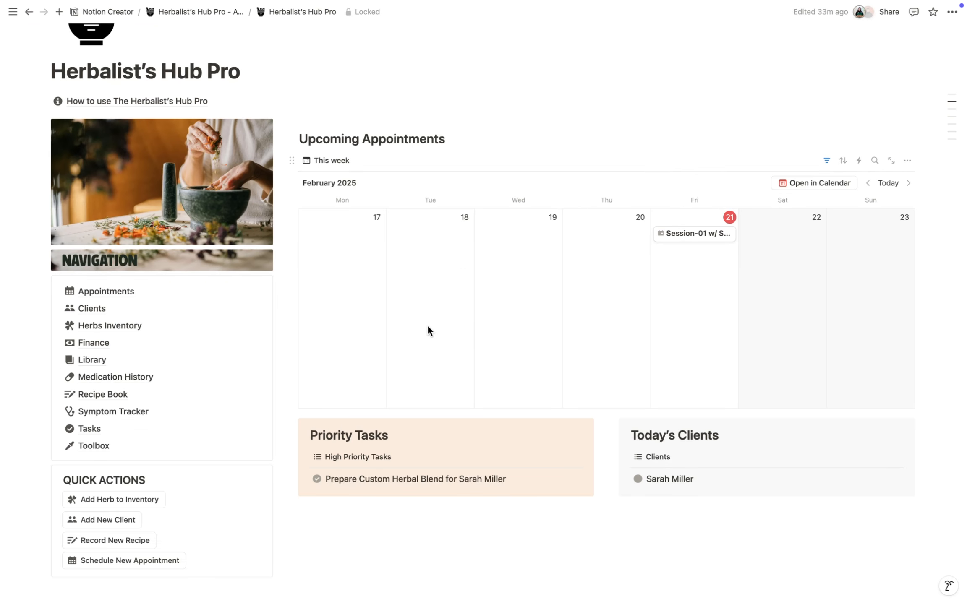
# Step: Open the Finance page from the dashboard and review the Income and Expenses views of the Overdue section
pyautogui.click(114, 342)
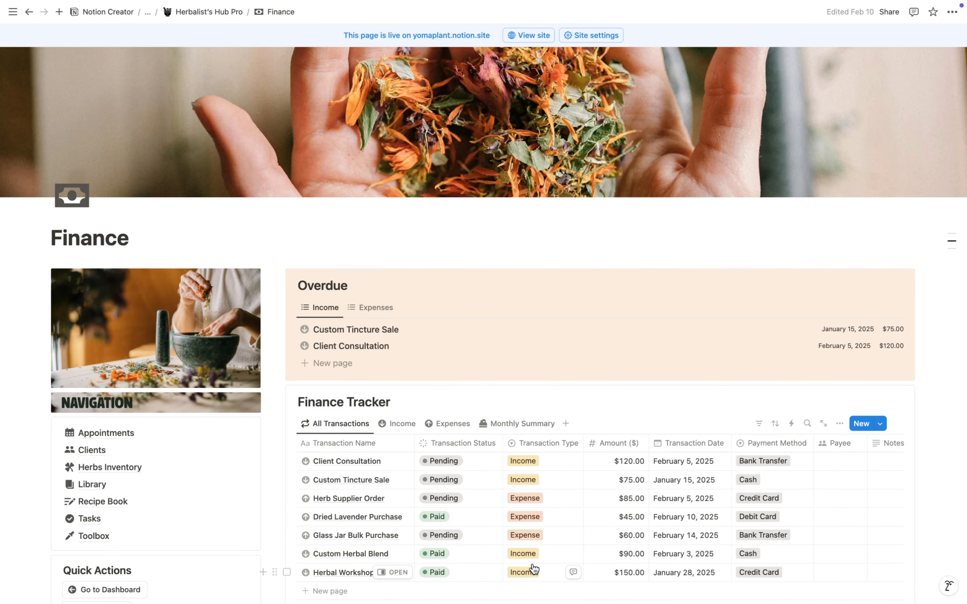
pyautogui.scroll(-2, 530, 570)
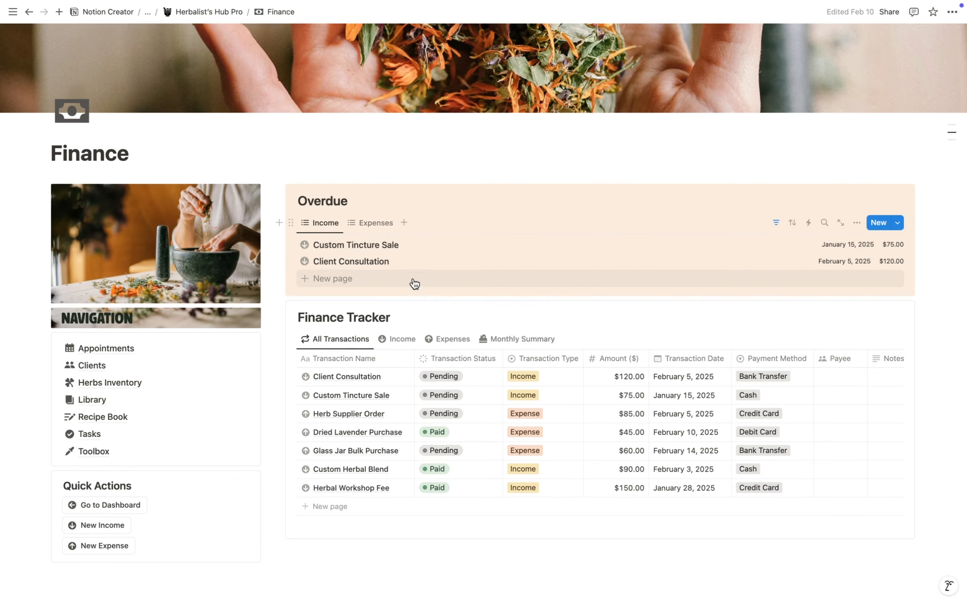
pyautogui.scroll(1, 411, 281)
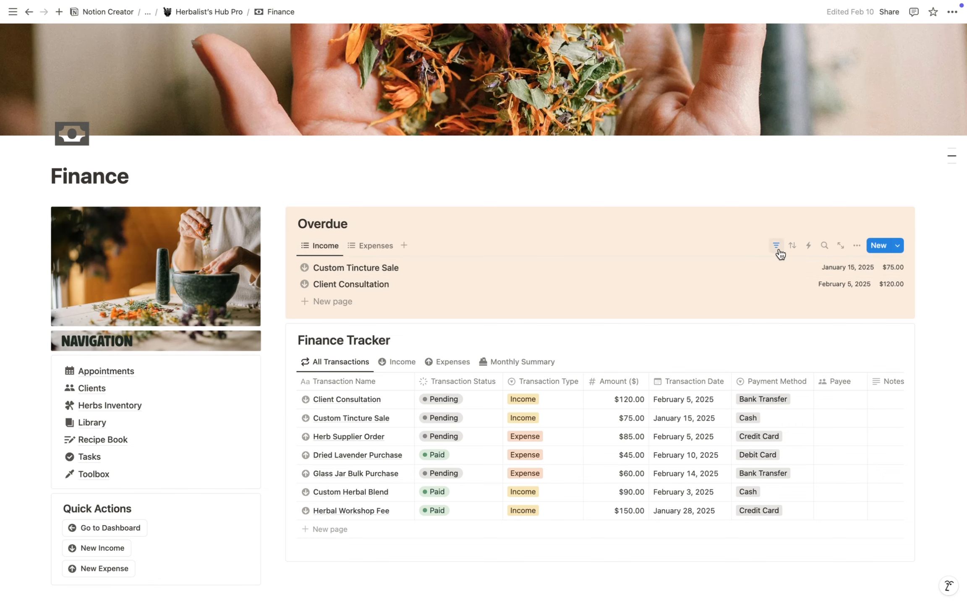
pyautogui.click(376, 245)
pyautogui.click(325, 246)
pyautogui.scroll(-4, 355, 407)
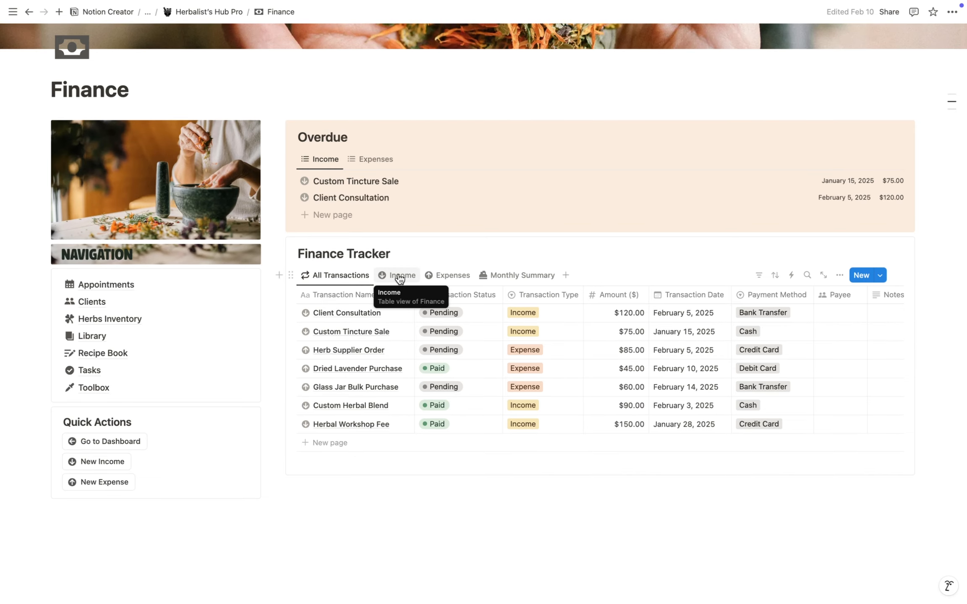
# Step: Look through the Finance Tracker's Income, Expenses and Monthly Summary views, and return to All Transactions
pyautogui.click(400, 277)
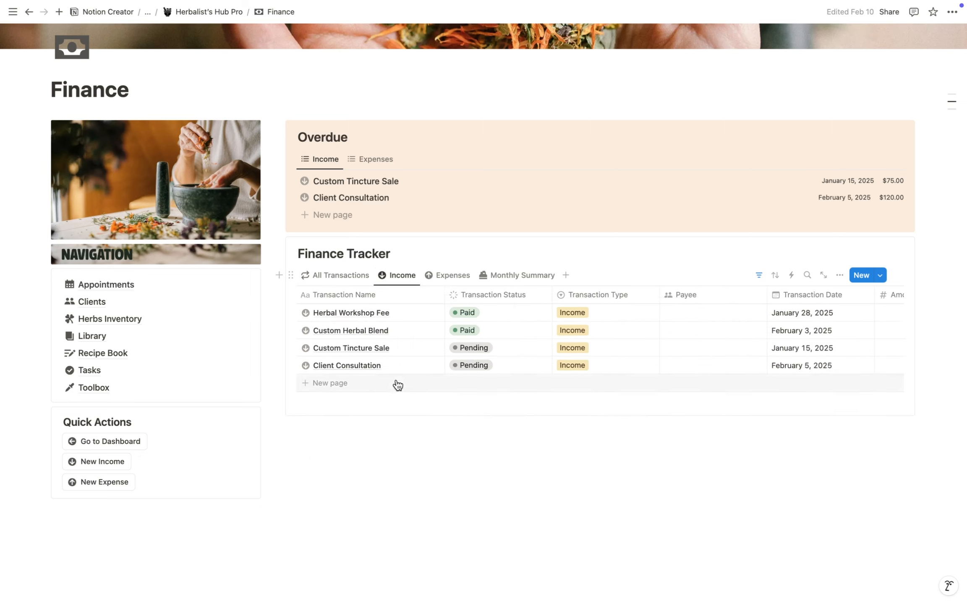
pyautogui.click(447, 279)
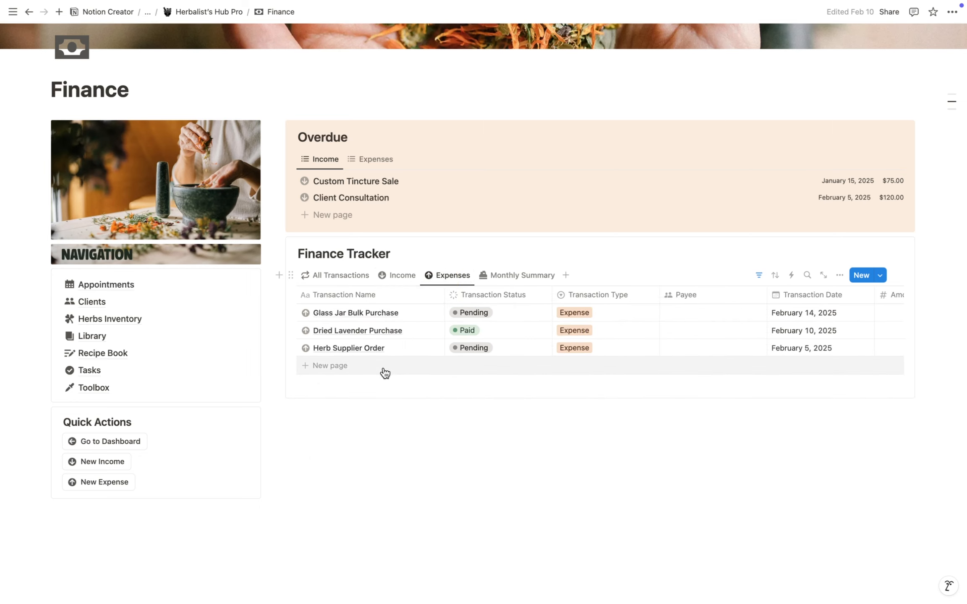
pyautogui.click(509, 277)
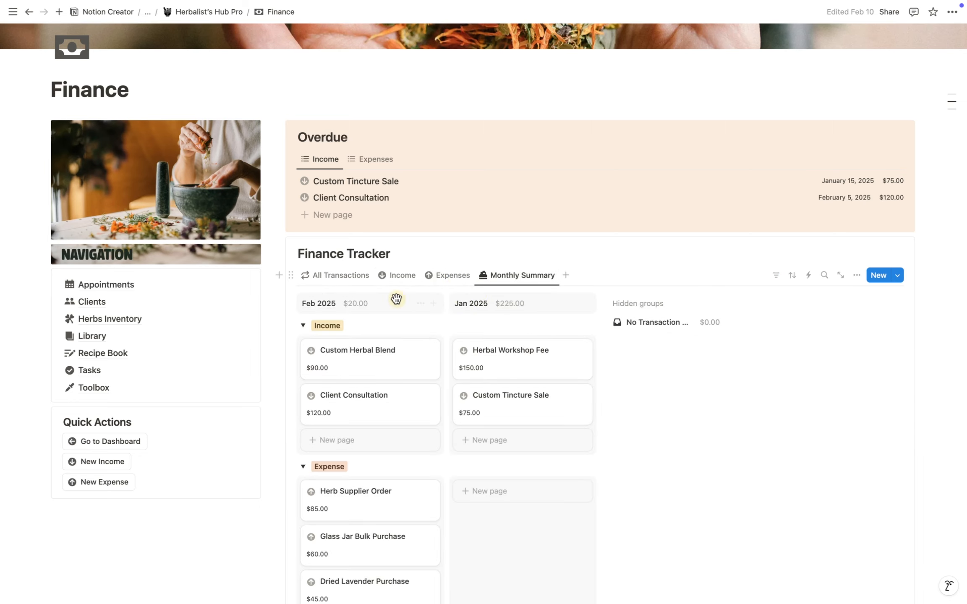
pyautogui.scroll(-2, 415, 482)
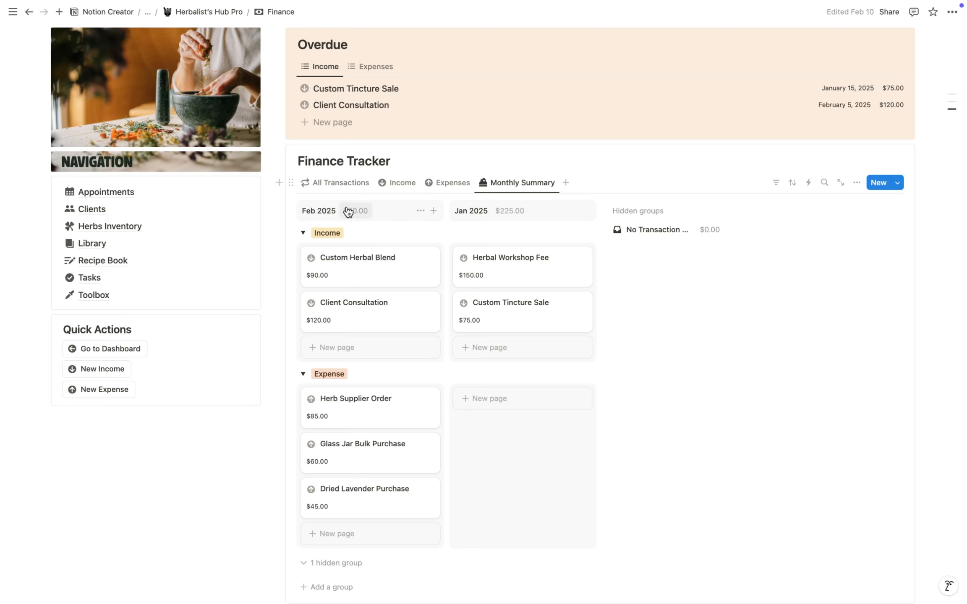
pyautogui.click(354, 182)
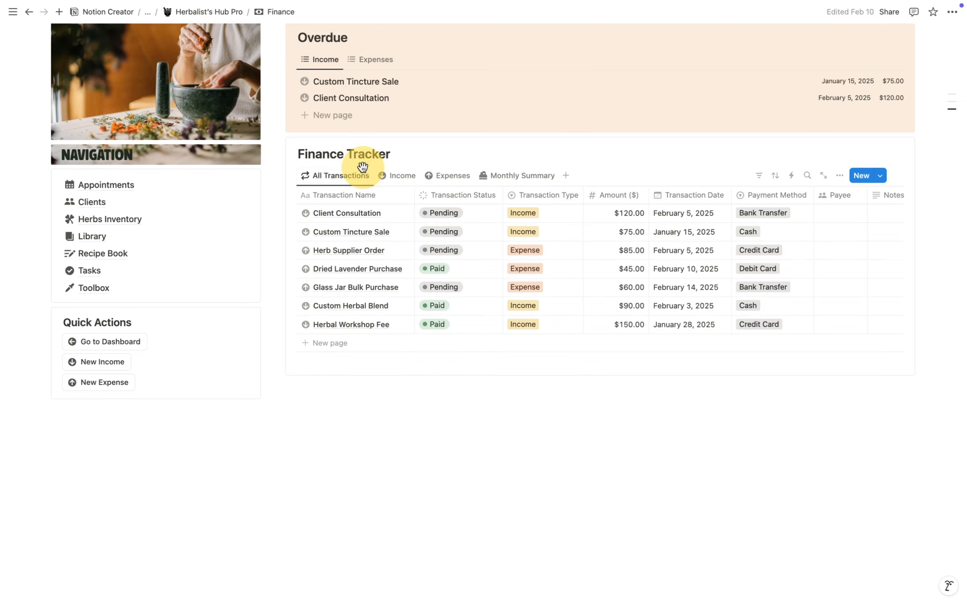
# Step: Open the Client Consultation transaction and review its Transaction Status options, hidden Overdue Check and Profit Formula properties, and New Income template
pyautogui.click(394, 214)
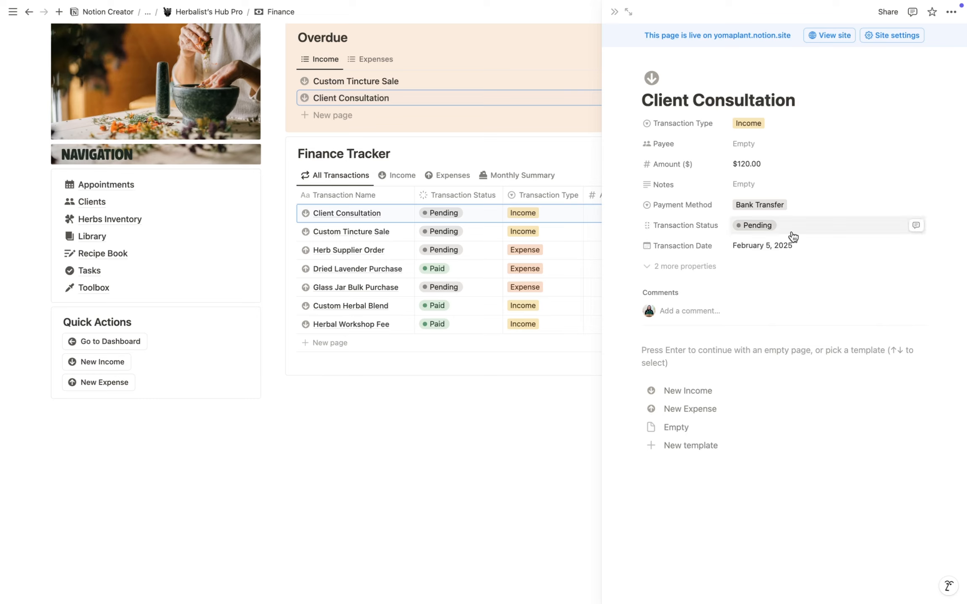
pyautogui.click(795, 228)
pyautogui.click(890, 185)
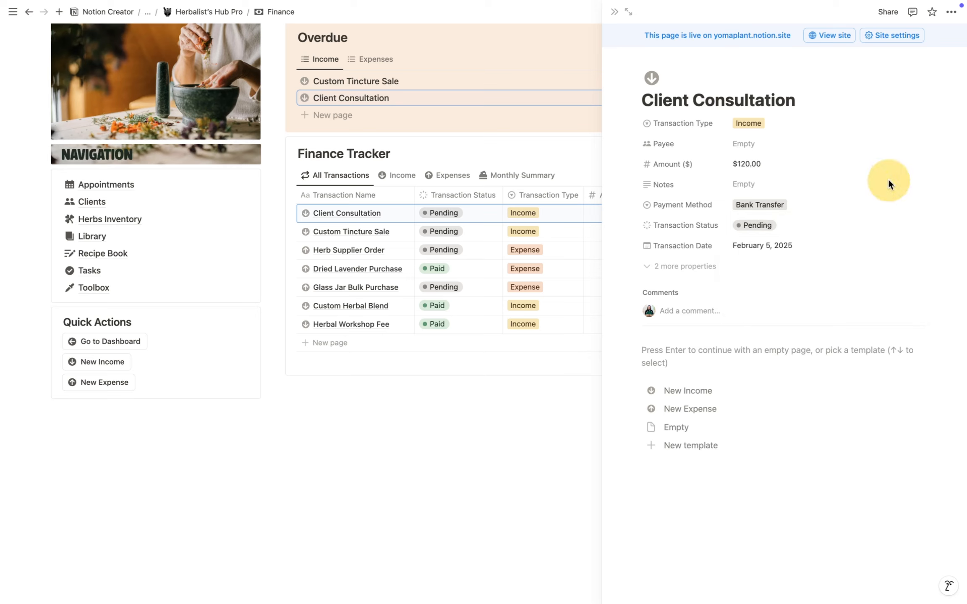
pyautogui.click(682, 267)
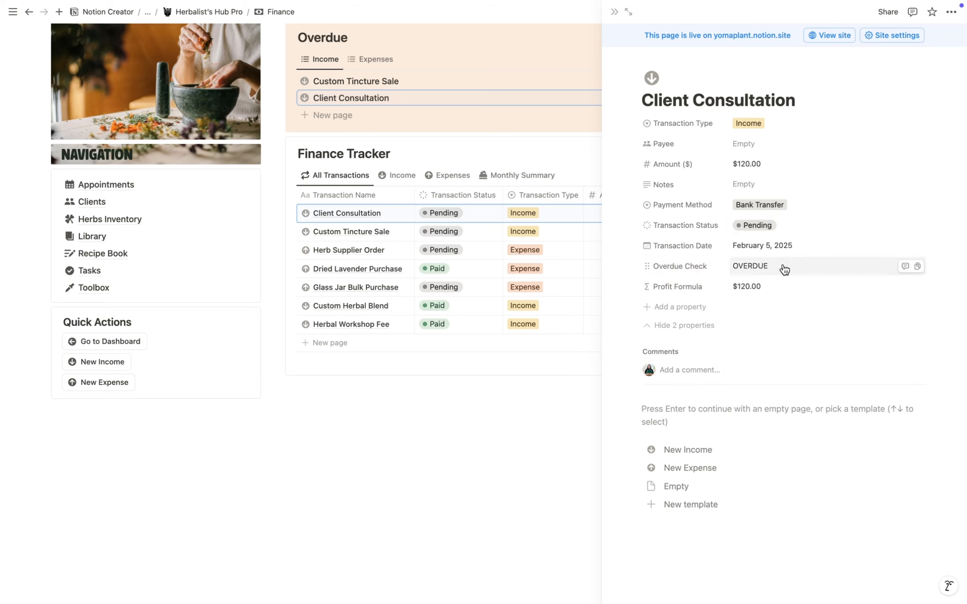
pyautogui.click(784, 269)
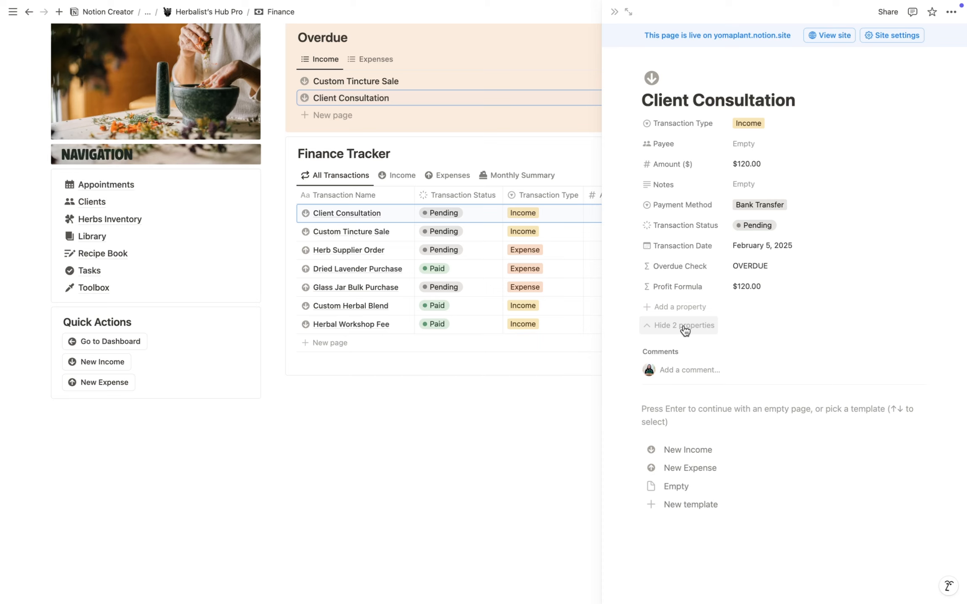
pyautogui.click(685, 330)
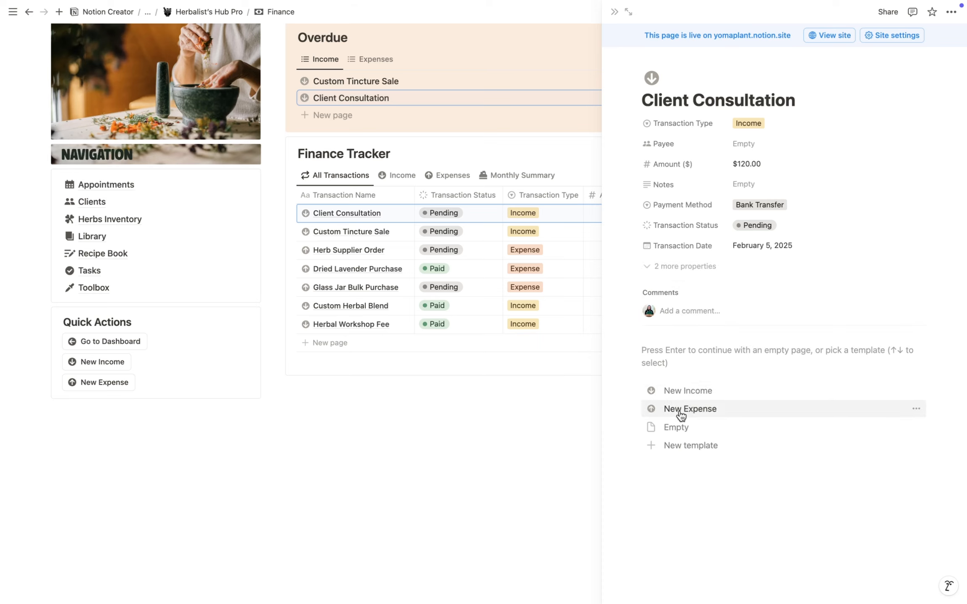
pyautogui.click(714, 393)
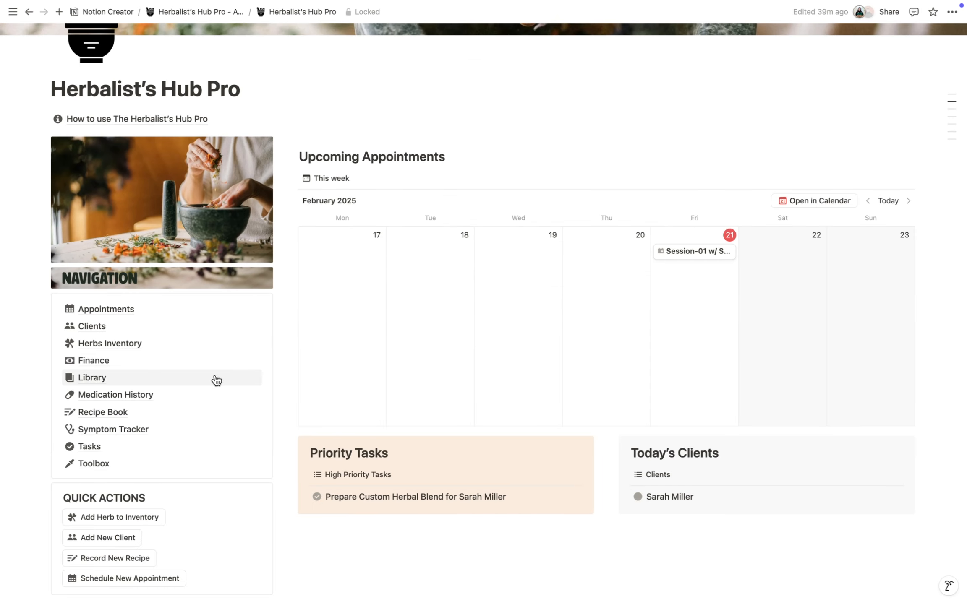
# Step: Open the Library page from the dashboard and look over the Recent Drafts, Currently Reading and Quick Notes sections
pyautogui.click(125, 379)
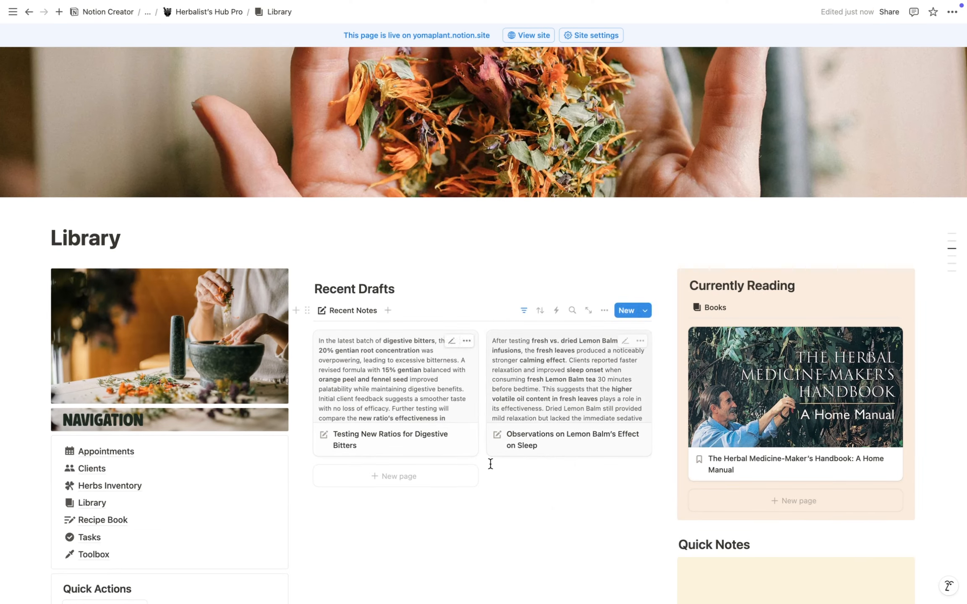
pyautogui.scroll(-5, 504, 525)
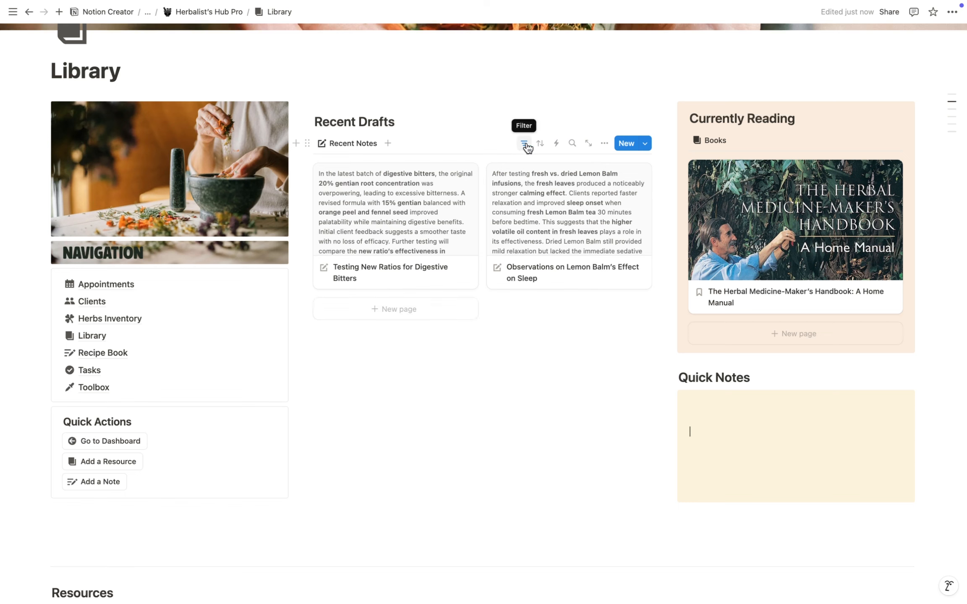
# Step: Show the filters applied to the Recent Notes view in Recent Drafts, and look across all columns of the Resources table
pyautogui.click(524, 144)
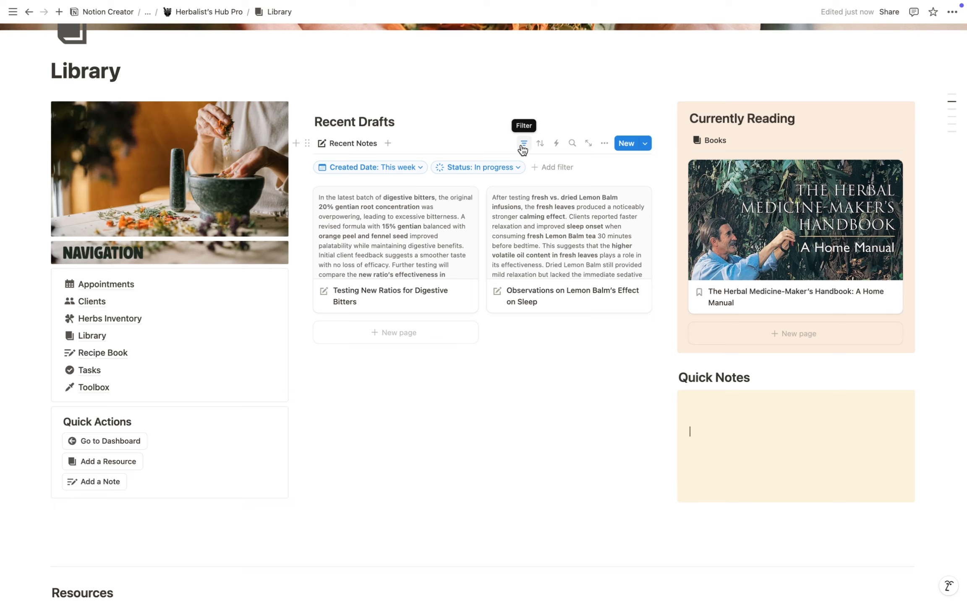
pyautogui.scroll(-10, 483, 395)
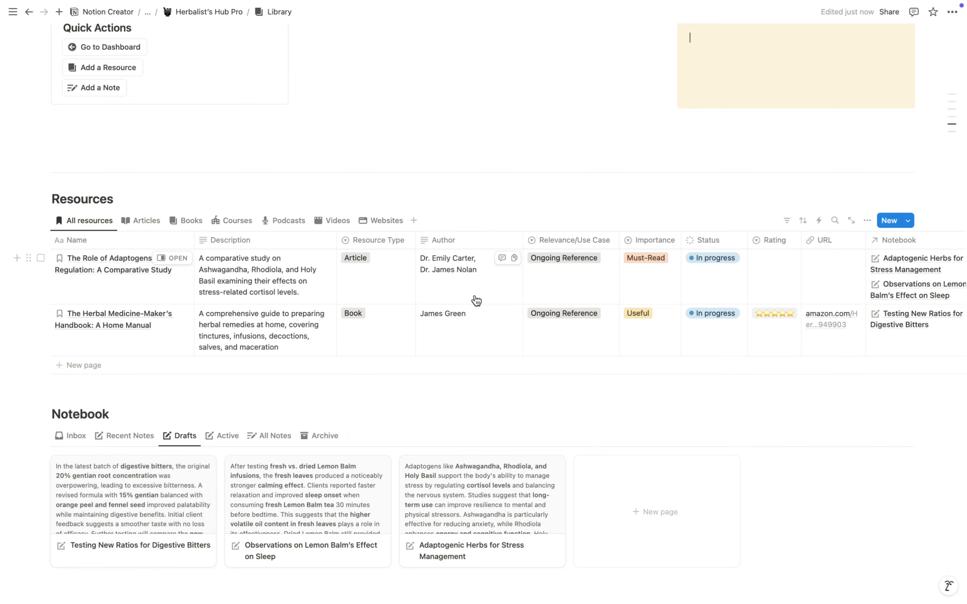
pyautogui.hscroll(10, 463, 308)
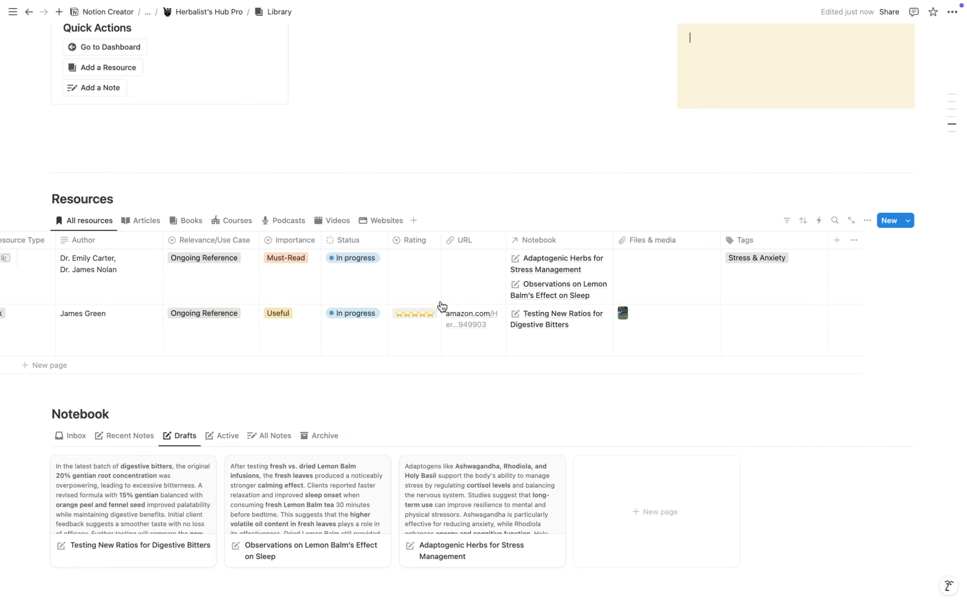
pyautogui.hscroll(-10, 442, 306)
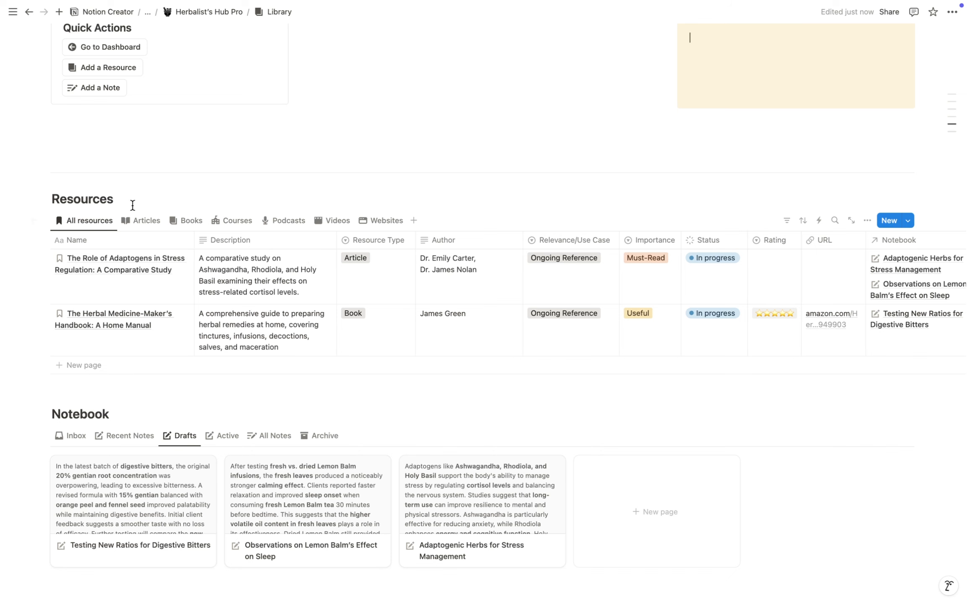
# Step: Look through the Resources views for Articles, Books, Courses, Podcasts, Videos and Websites, and return to All resources
pyautogui.click(137, 221)
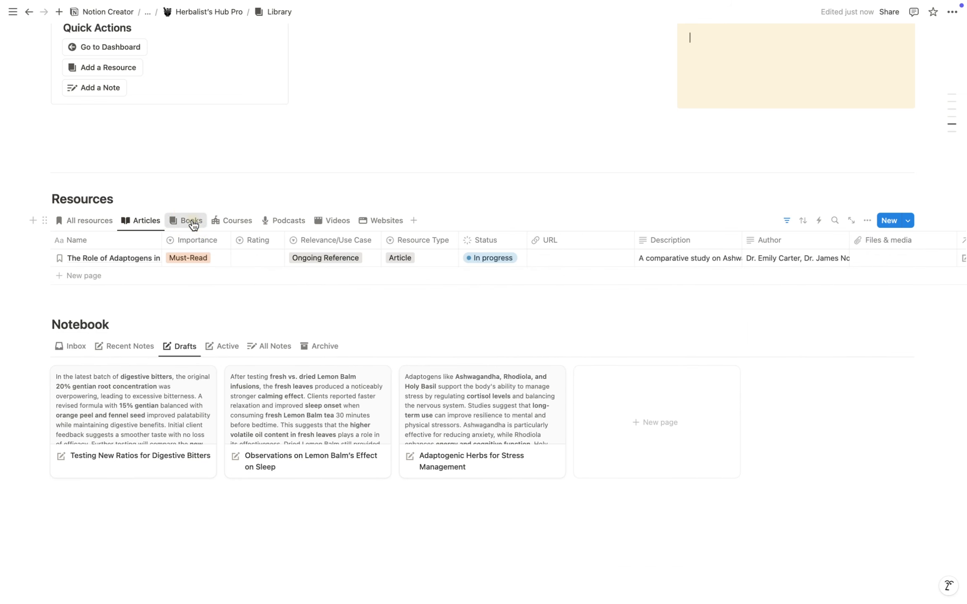
pyautogui.click(193, 225)
pyautogui.click(221, 225)
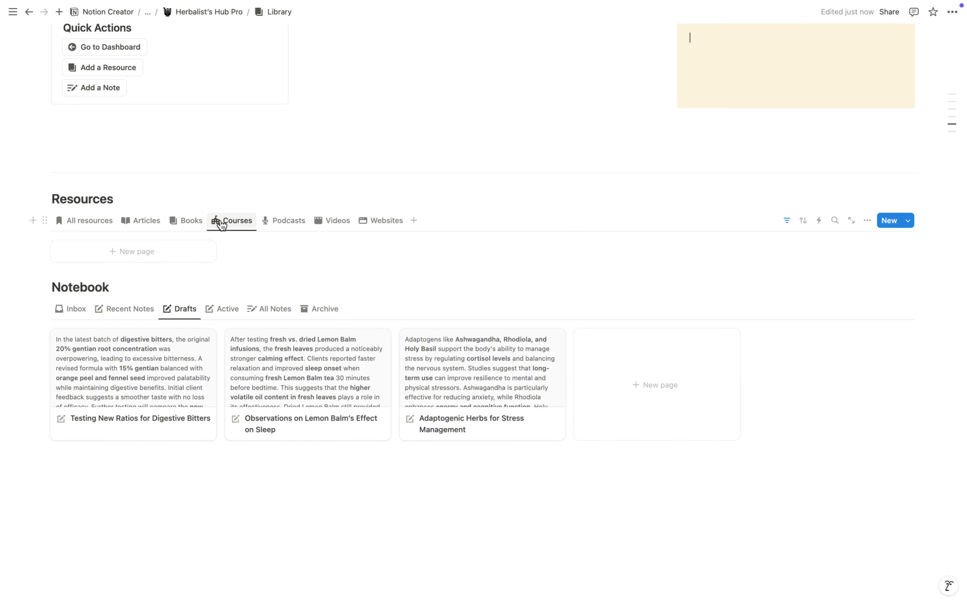
pyautogui.click(290, 222)
pyautogui.click(338, 225)
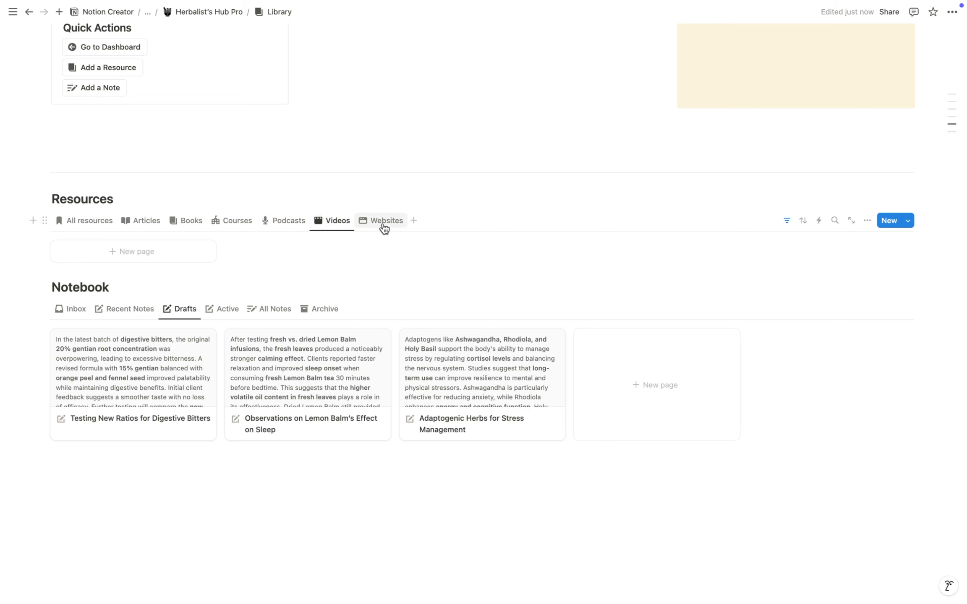
pyautogui.click(384, 228)
pyautogui.click(97, 227)
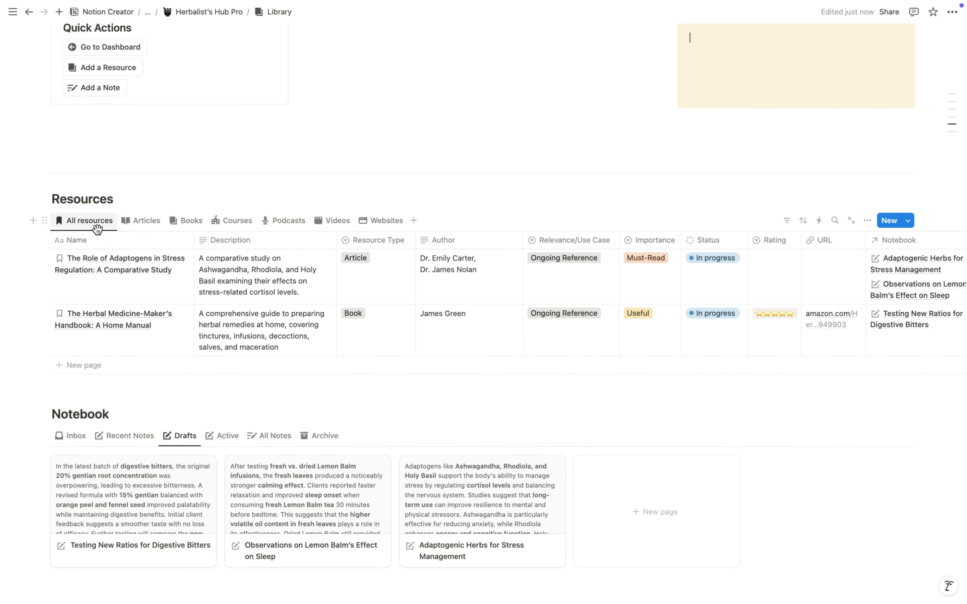
# Step: Open the resource The Role of Adaptogens in Stress Regulation: A Comparative Study and review its properties and available Tags options
pyautogui.click(183, 260)
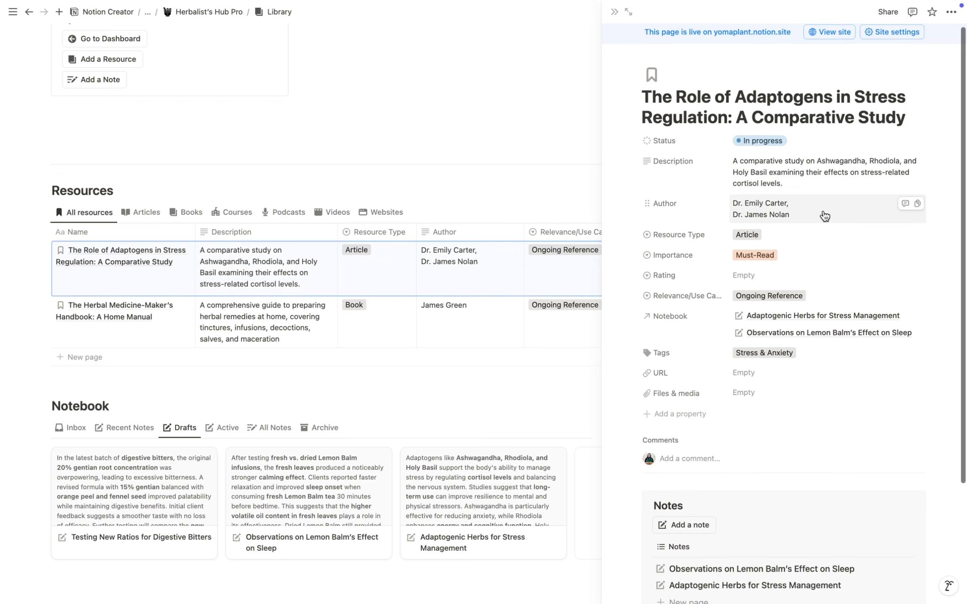
pyautogui.scroll(-4, 822, 237)
pyautogui.click(822, 217)
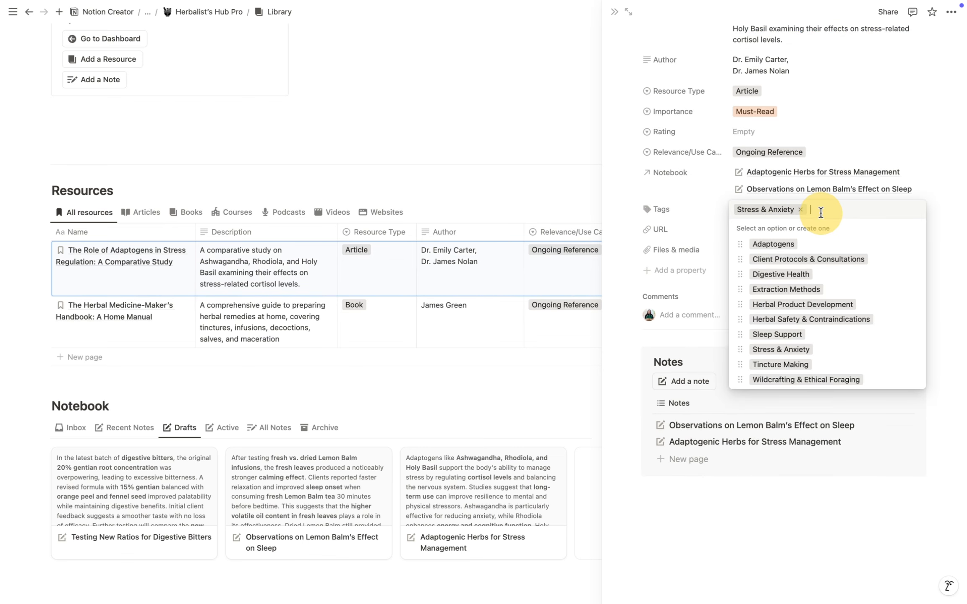
pyautogui.press('Escape')
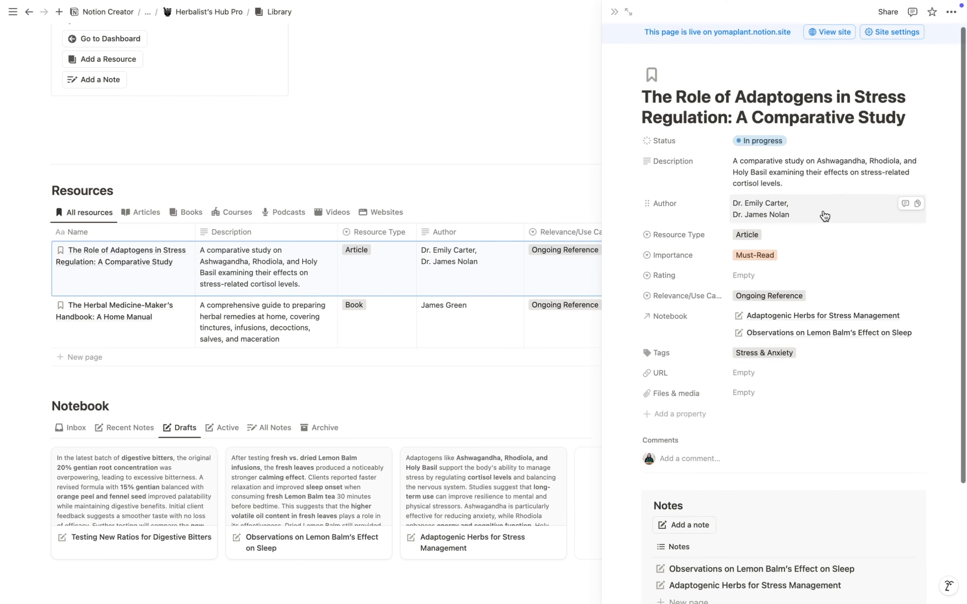
# Step: Review the article's linked notes, try adding a blank note from its Notes section, and close the page
pyautogui.scroll(-1, 826, 469)
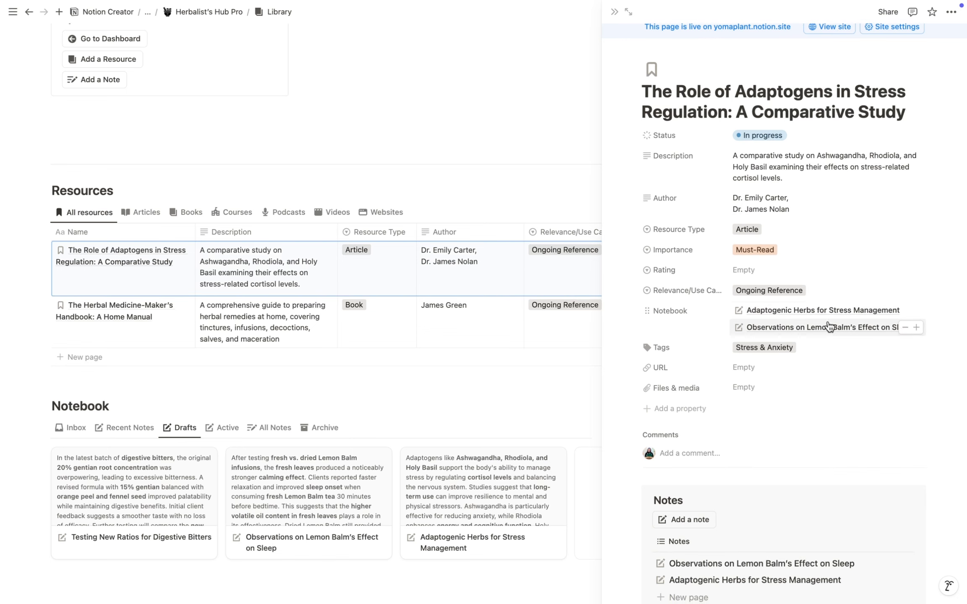
pyautogui.scroll(-3, 873, 287)
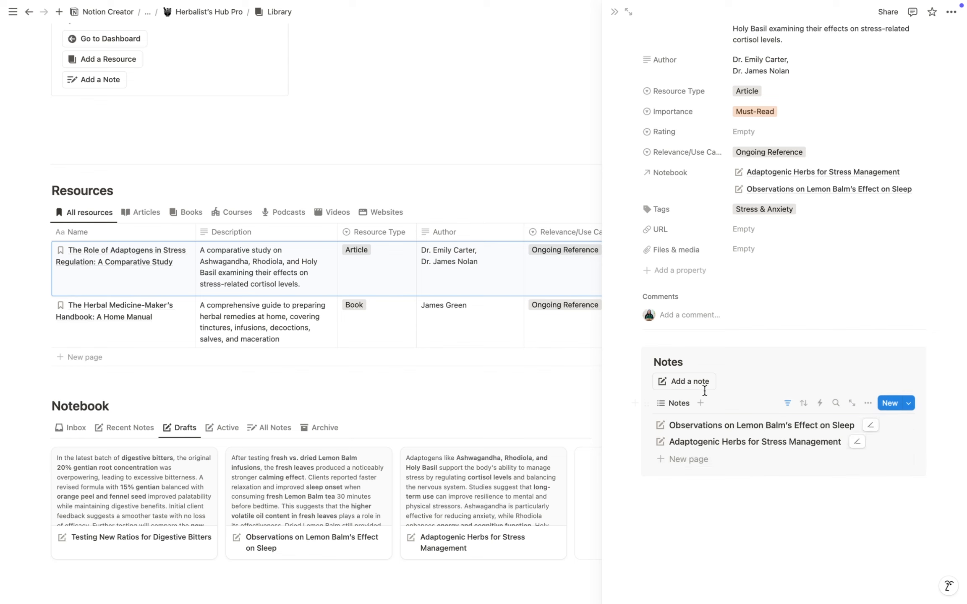
pyautogui.click(686, 382)
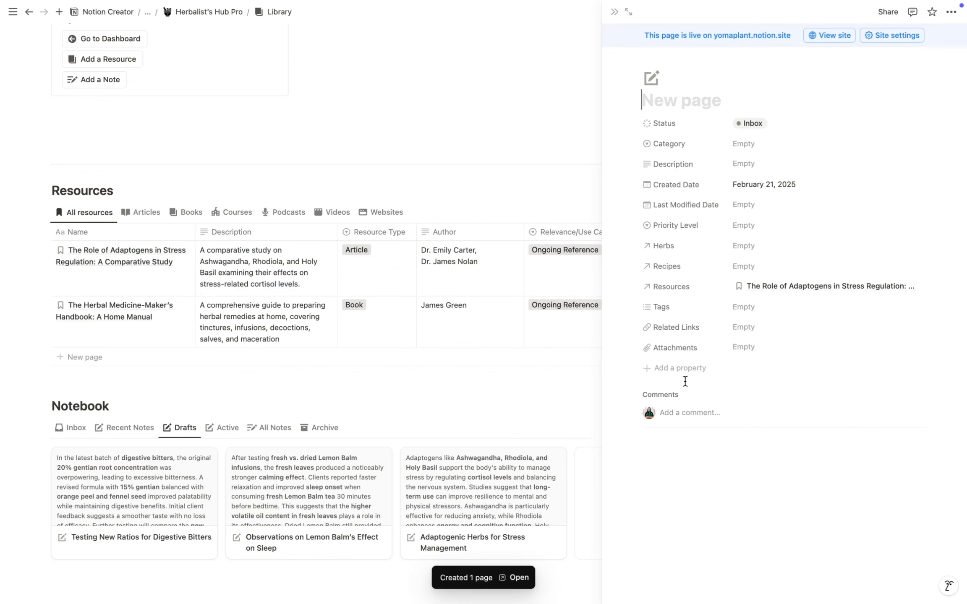
pyautogui.press('Escape')
# Step: Look through the Notebook's Active, Inbox, Recent Notes, Drafts, All Notes and Archive views, and return to Recent Notes
pyautogui.scroll(-2, 521, 449)
pyautogui.click(221, 377)
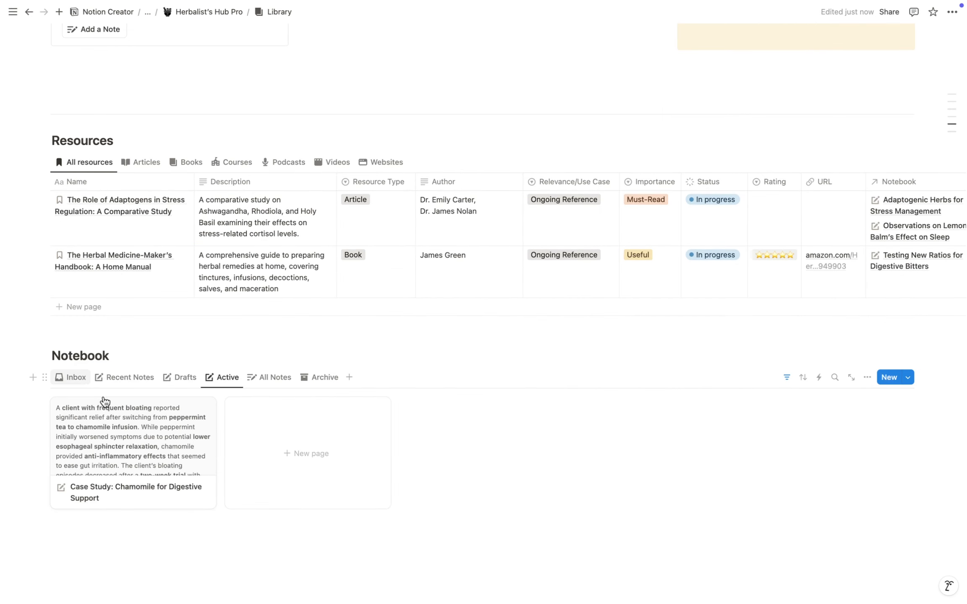
pyautogui.click(63, 377)
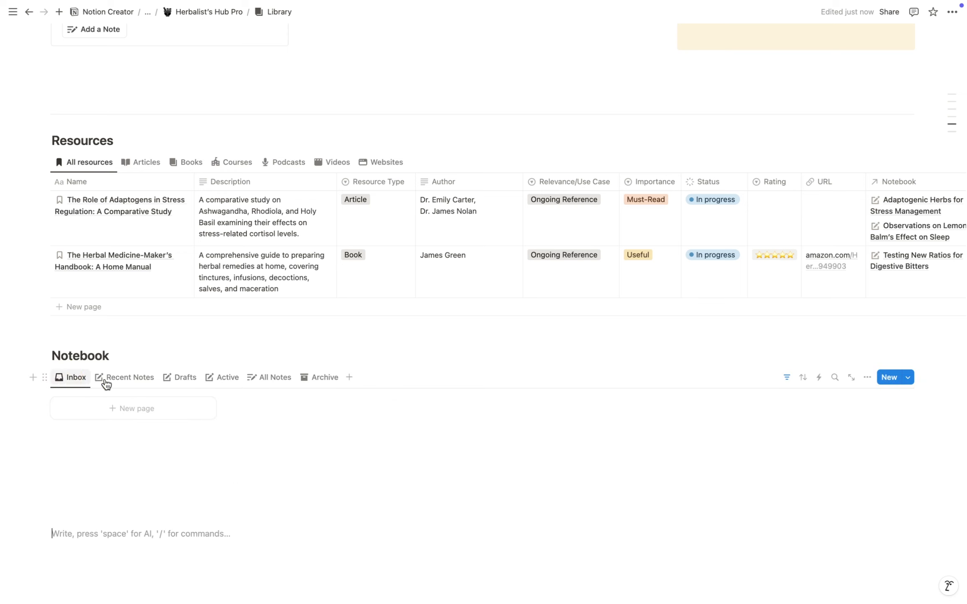
pyautogui.click(133, 378)
pyautogui.click(180, 378)
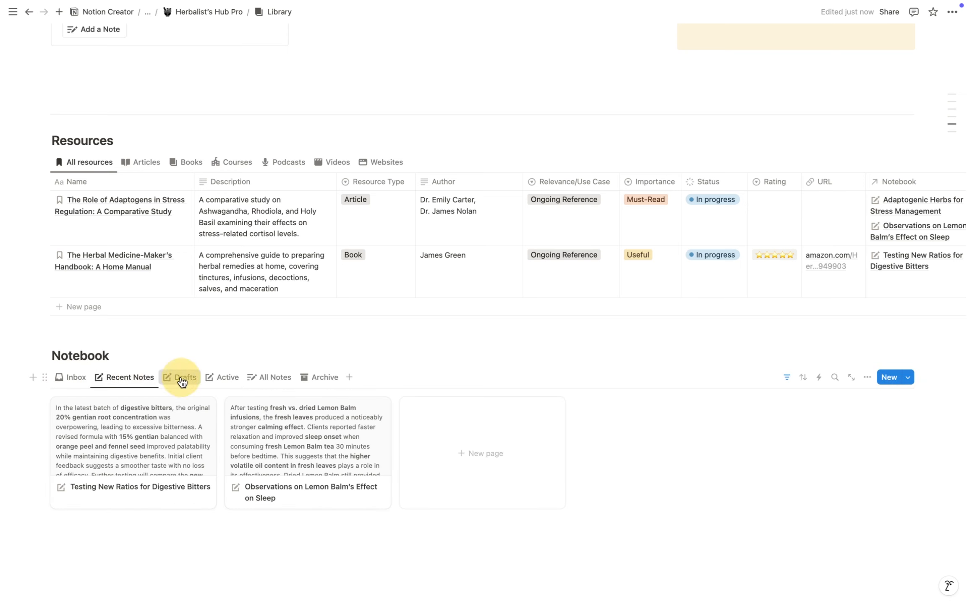
pyautogui.click(222, 382)
pyautogui.click(276, 382)
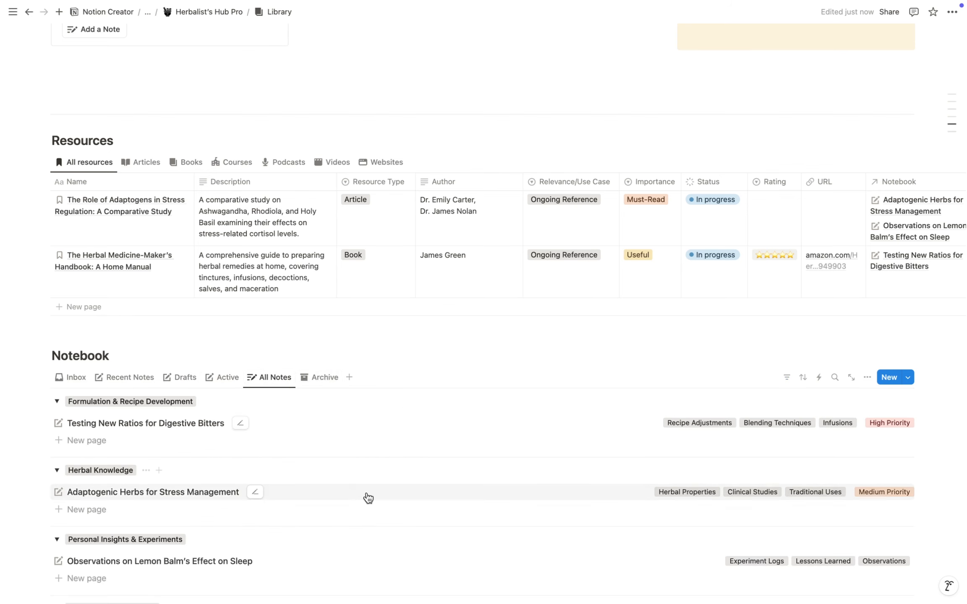
pyautogui.scroll(-4, 367, 493)
pyautogui.scroll(3, 313, 368)
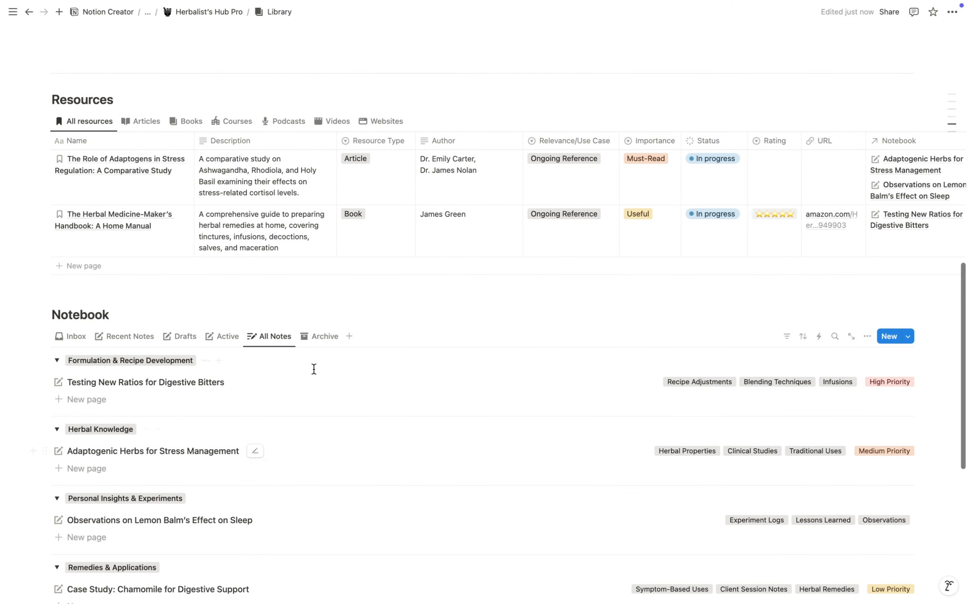
pyautogui.click(335, 342)
pyautogui.click(110, 338)
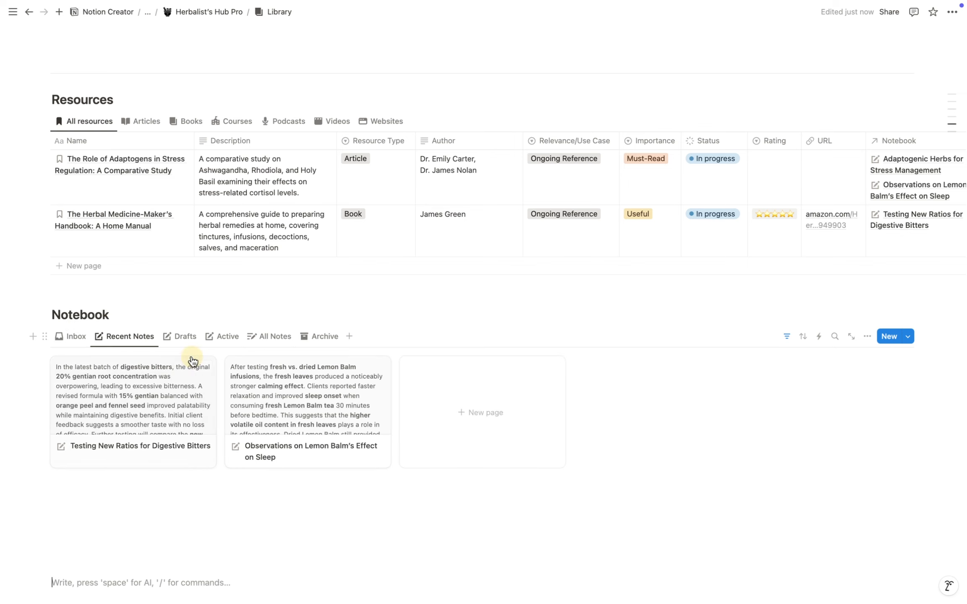
# Step: Open the note Testing New Ratios for Digestive Bitters, review its properties, linked resource and body text, and close it
pyautogui.click(170, 415)
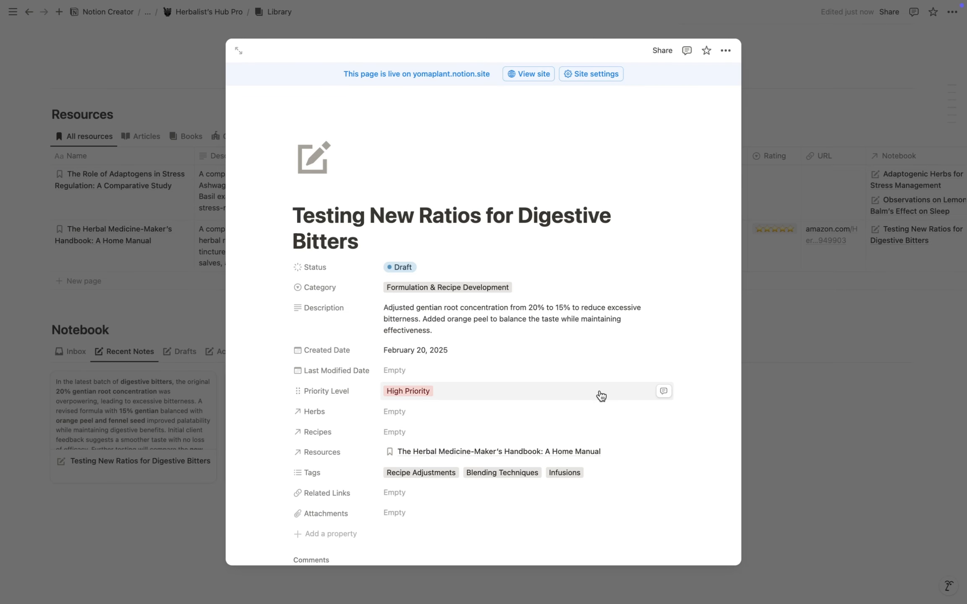
pyautogui.scroll(-2, 630, 394)
pyautogui.scroll(-2, 632, 394)
pyautogui.scroll(4, 632, 394)
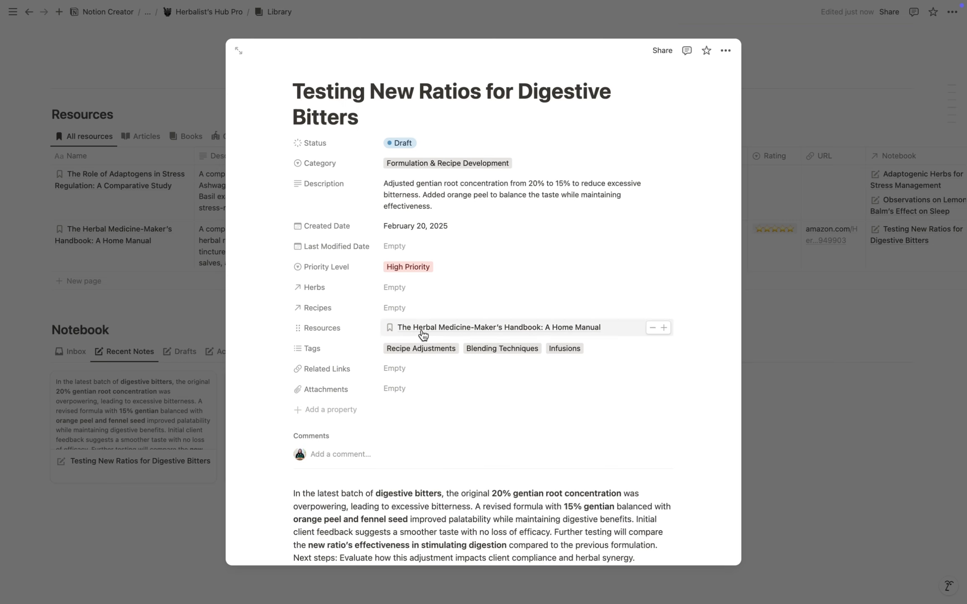
pyautogui.scroll(-2, 430, 479)
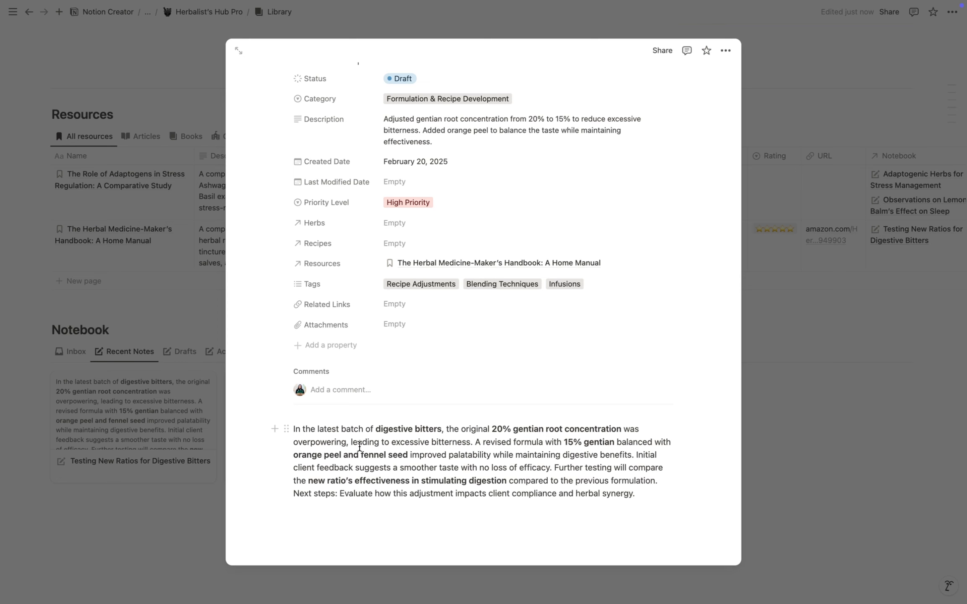
pyautogui.click(792, 413)
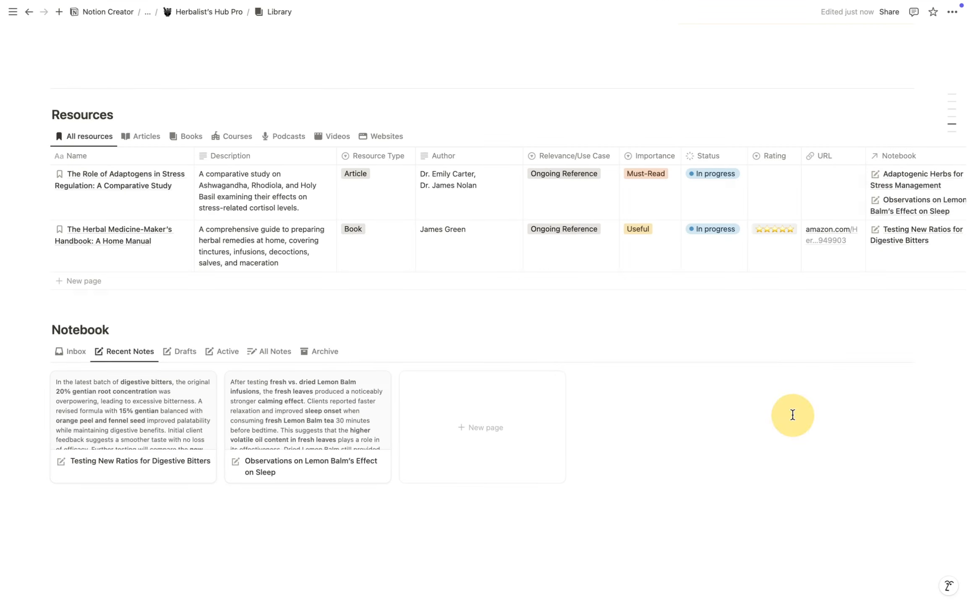
# Step: Return to the Herbalist's Hub Pro dashboard and look over its appointments, priority tasks, clients, Tasks, Recipes and Inventory sections
pyautogui.scroll(1, 650, 472)
pyautogui.scroll(10, 649, 472)
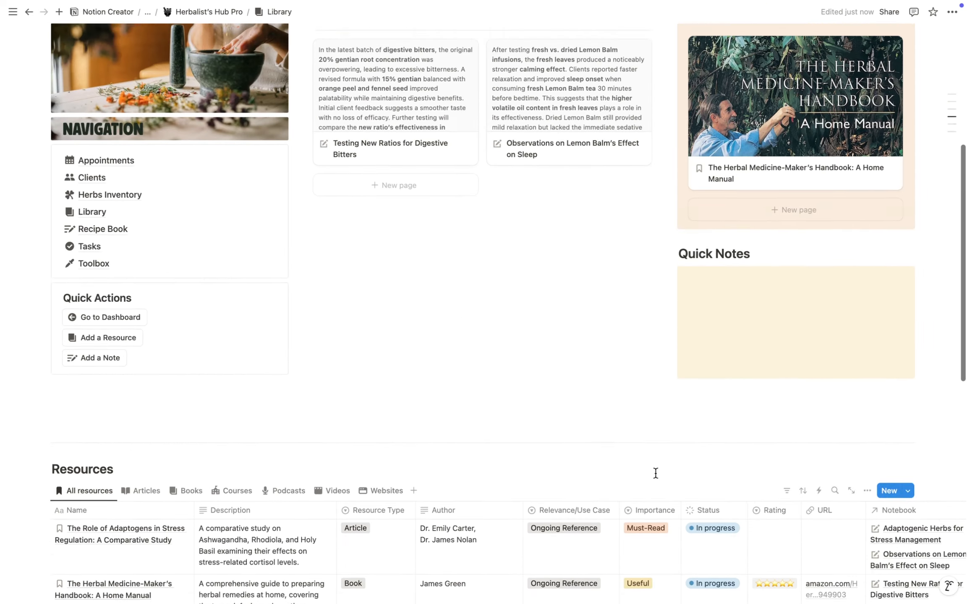
pyautogui.click(209, 12)
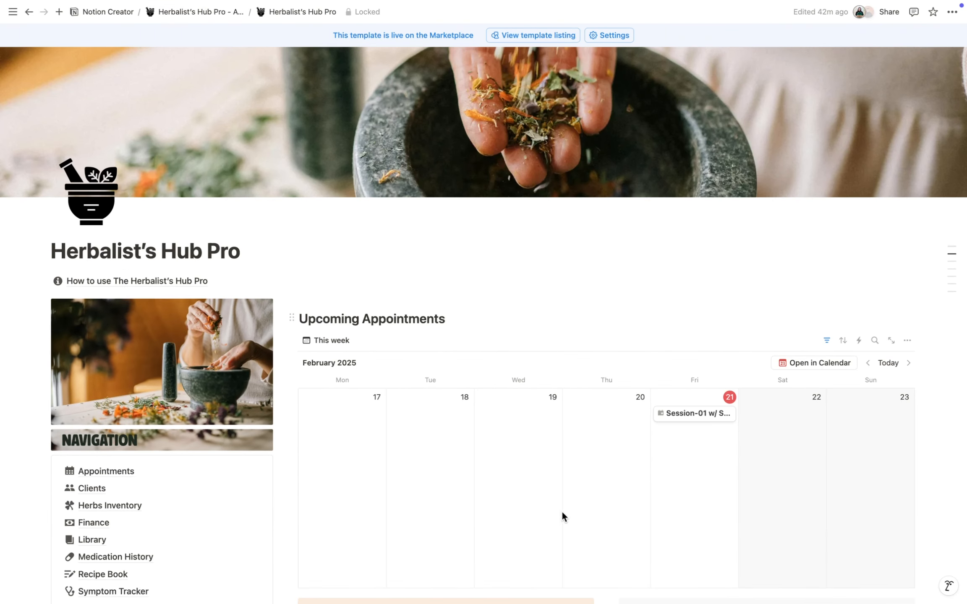
pyautogui.scroll(-3, 584, 506)
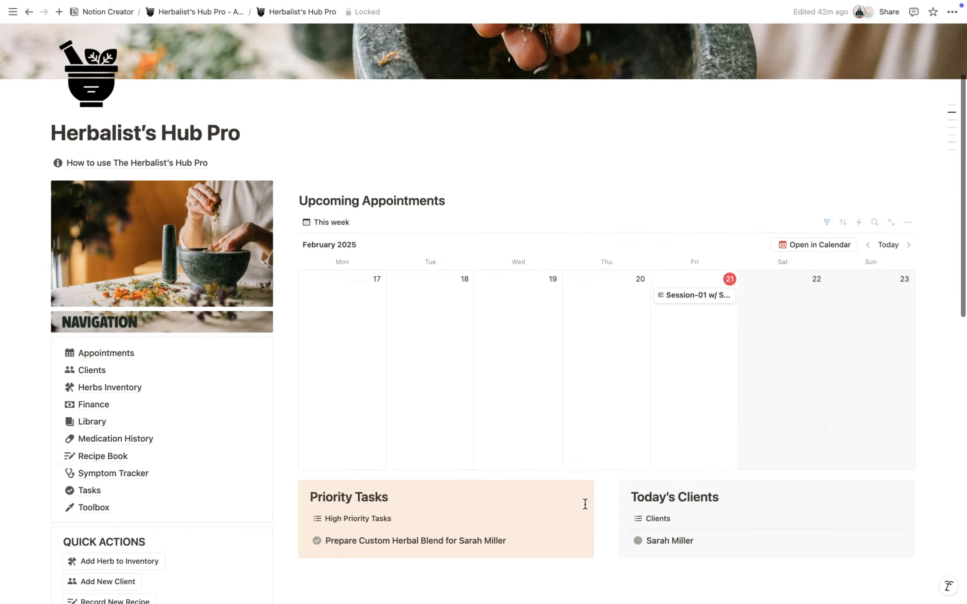
pyautogui.scroll(-10, 584, 503)
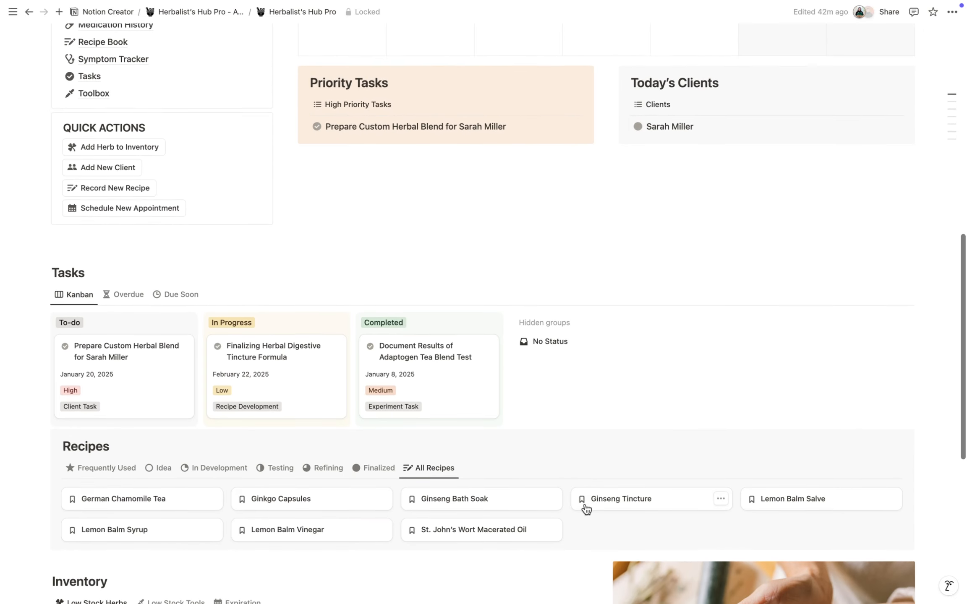
pyautogui.scroll(-7, 586, 505)
pyautogui.scroll(20, 585, 503)
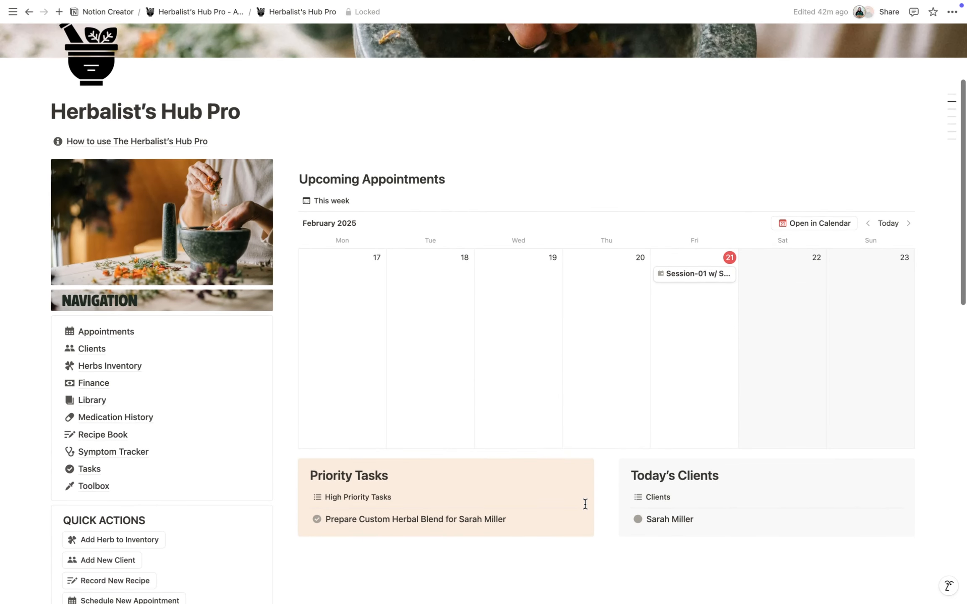
pyautogui.scroll(4, 584, 503)
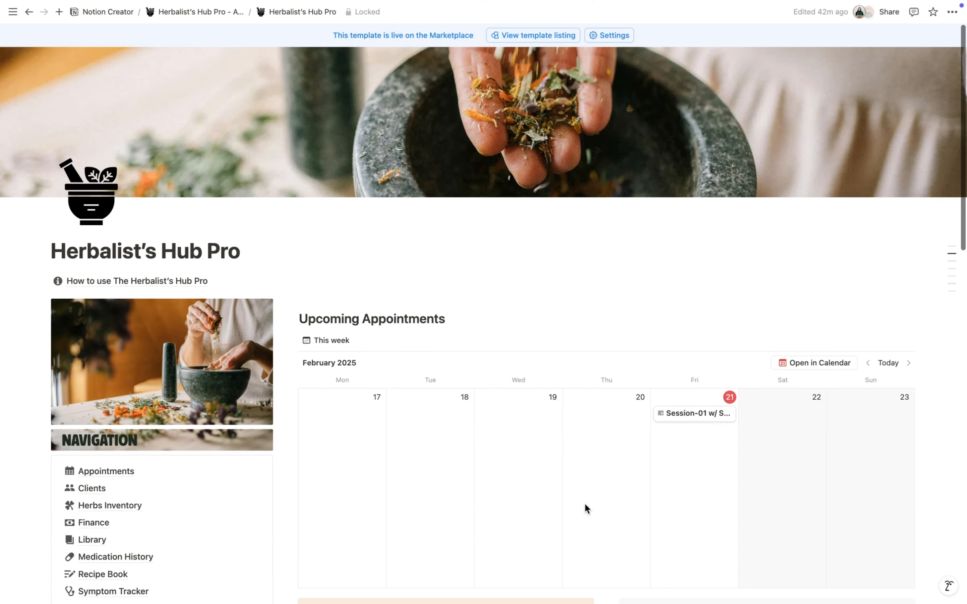